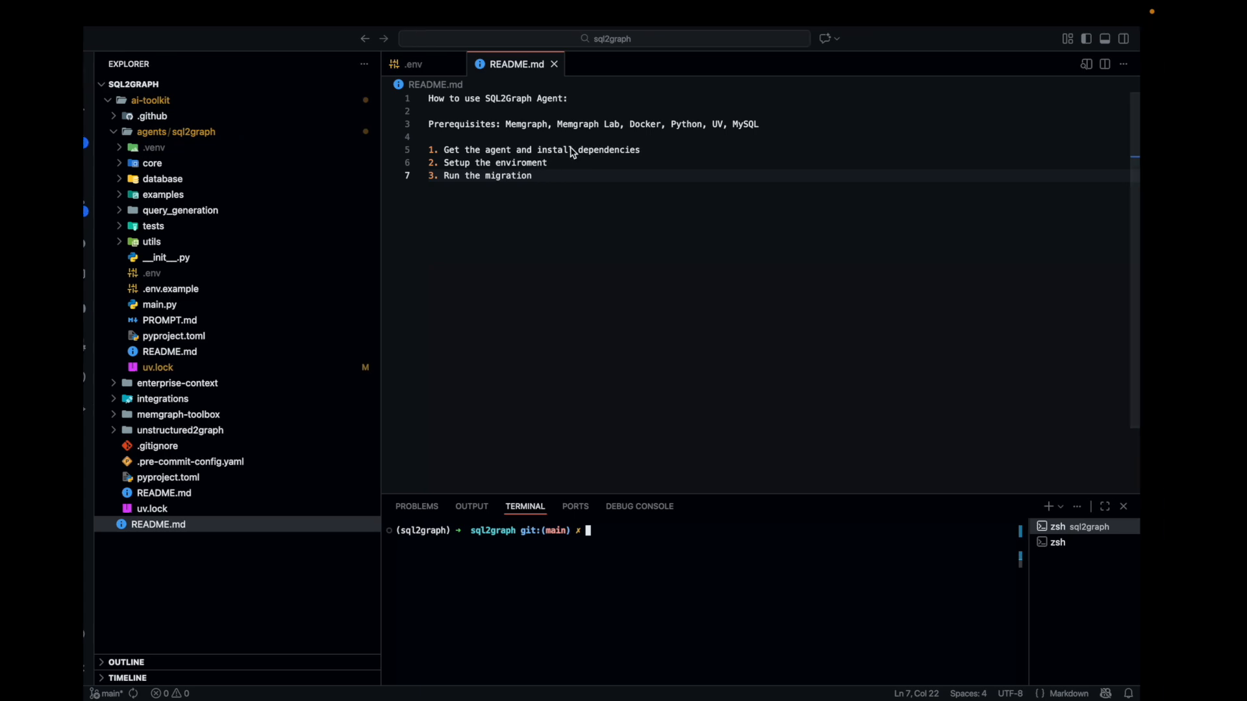
Switch to Chrome to view the Memgraph Cloud login page, and return to VS Code
{"action": "key", "text": "ctrl+Right"}
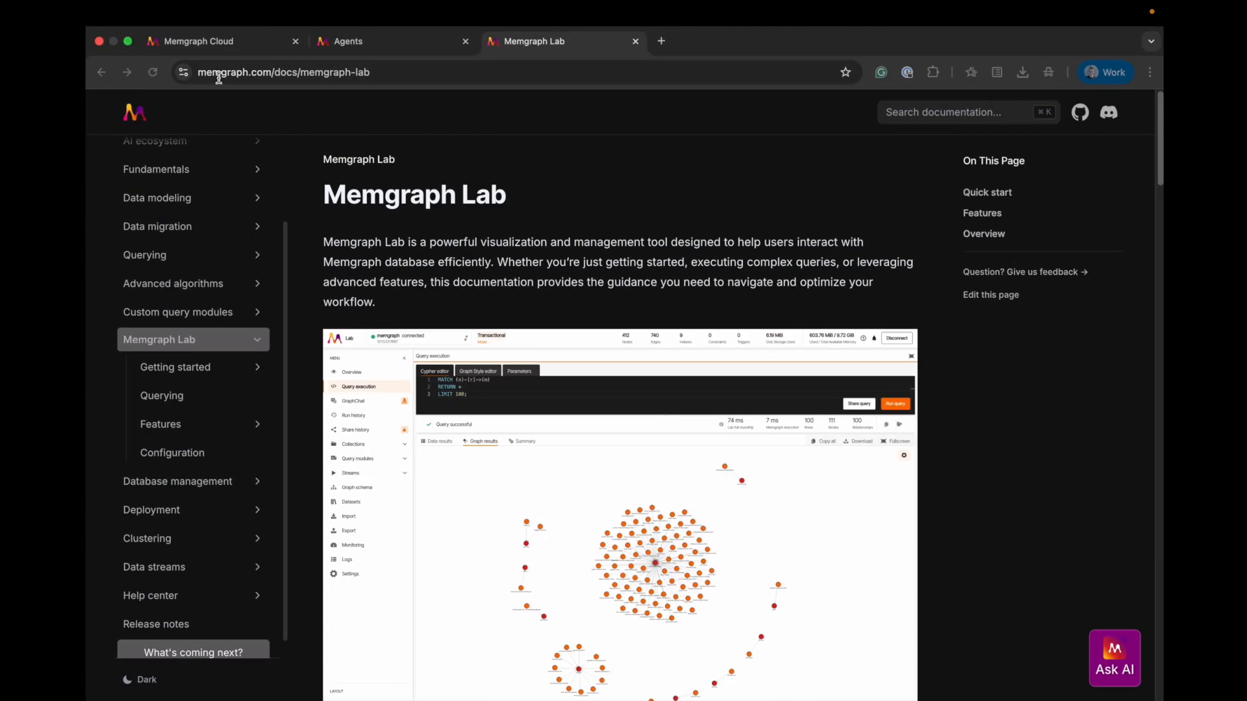
{"action": "left_click", "coordinate": [170, 46]}
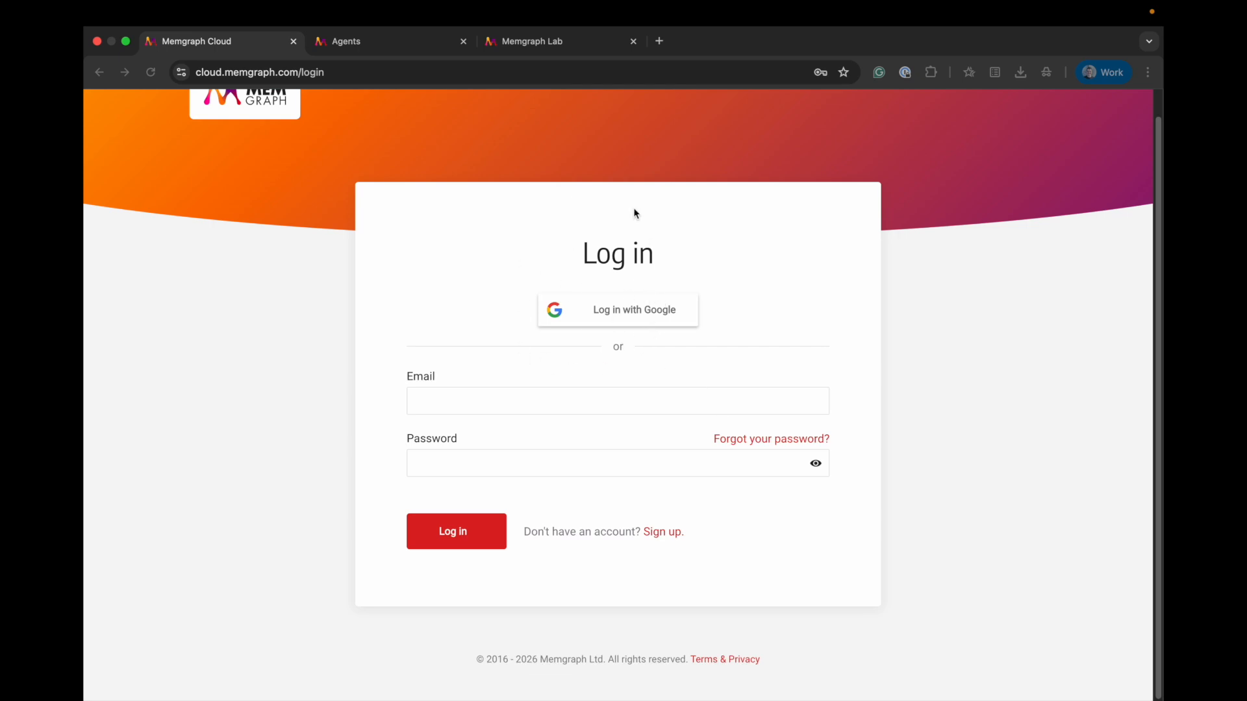
{"action": "key", "text": "ctrl+Left"}
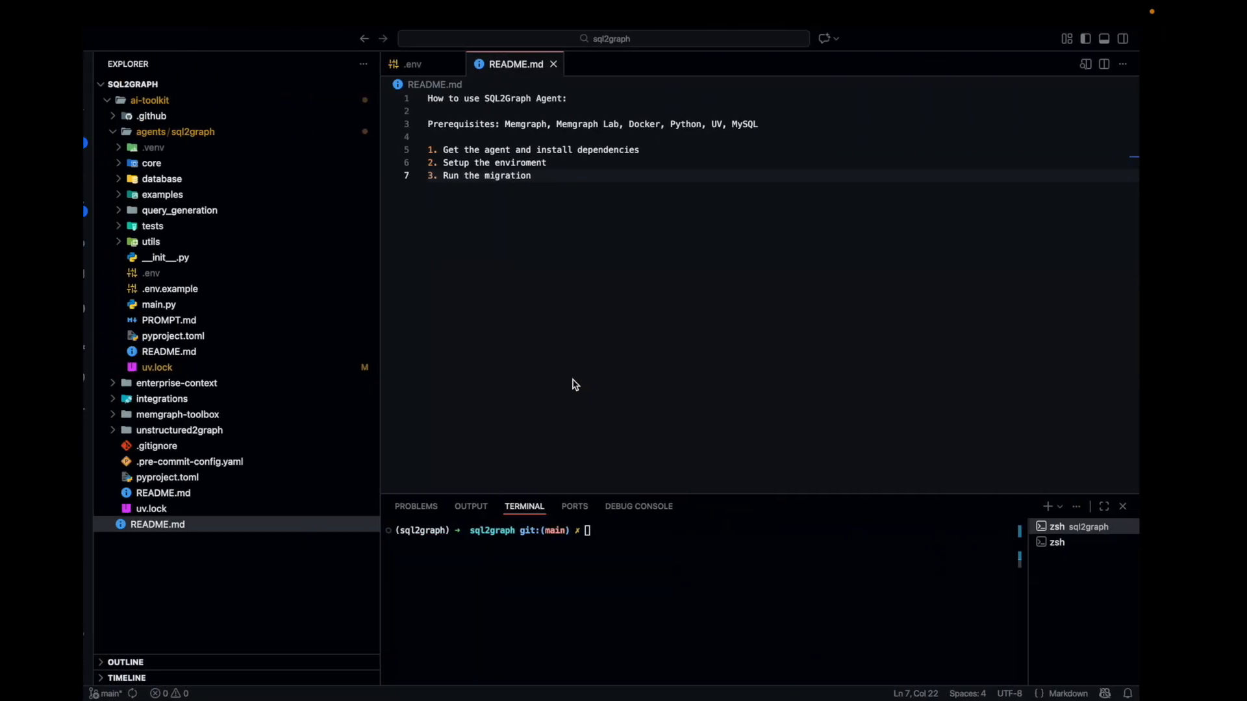
{"action": "type", "text": "docker run"}
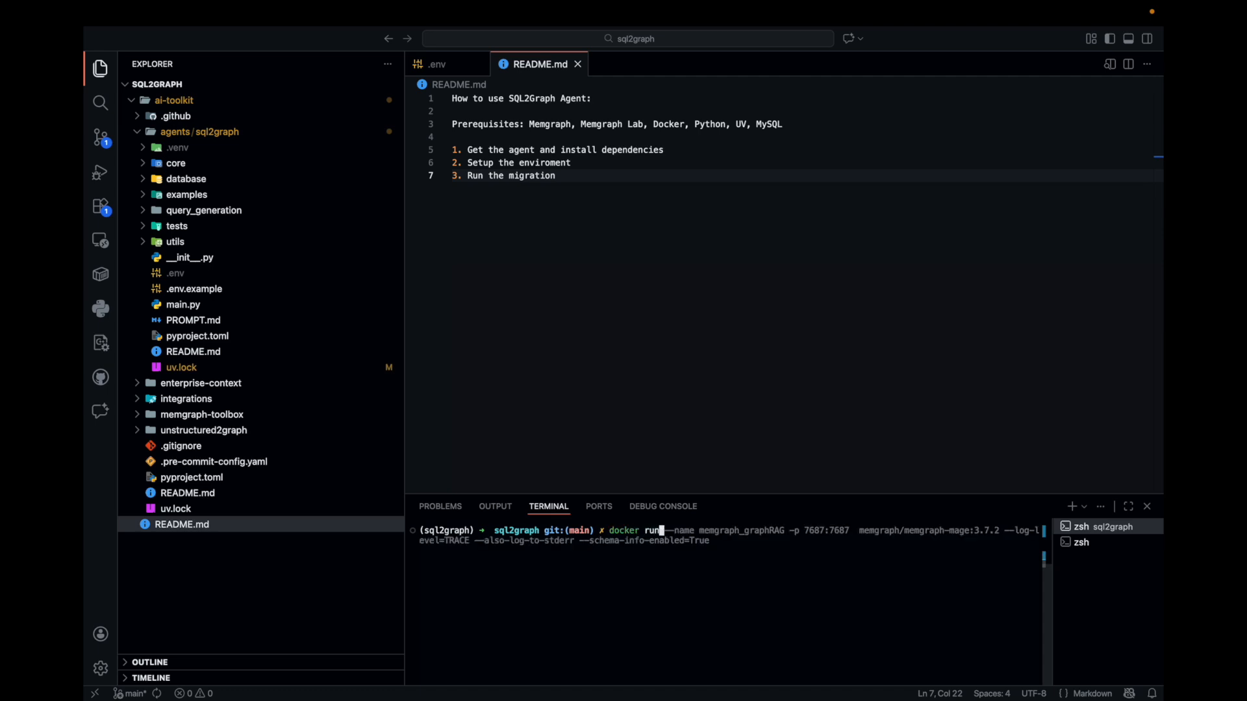
{"action": "key", "text": "BackSpace"}
{"action": "key", "text": "BackSpace"}
{"action": "key", "text": "BackSpace"}
{"action": "key", "text": "BackSpace"}
{"action": "key", "text": "BackSpace"}
{"action": "key", "text": "BackSpace"}
{"action": "key", "text": "BackSpace"}
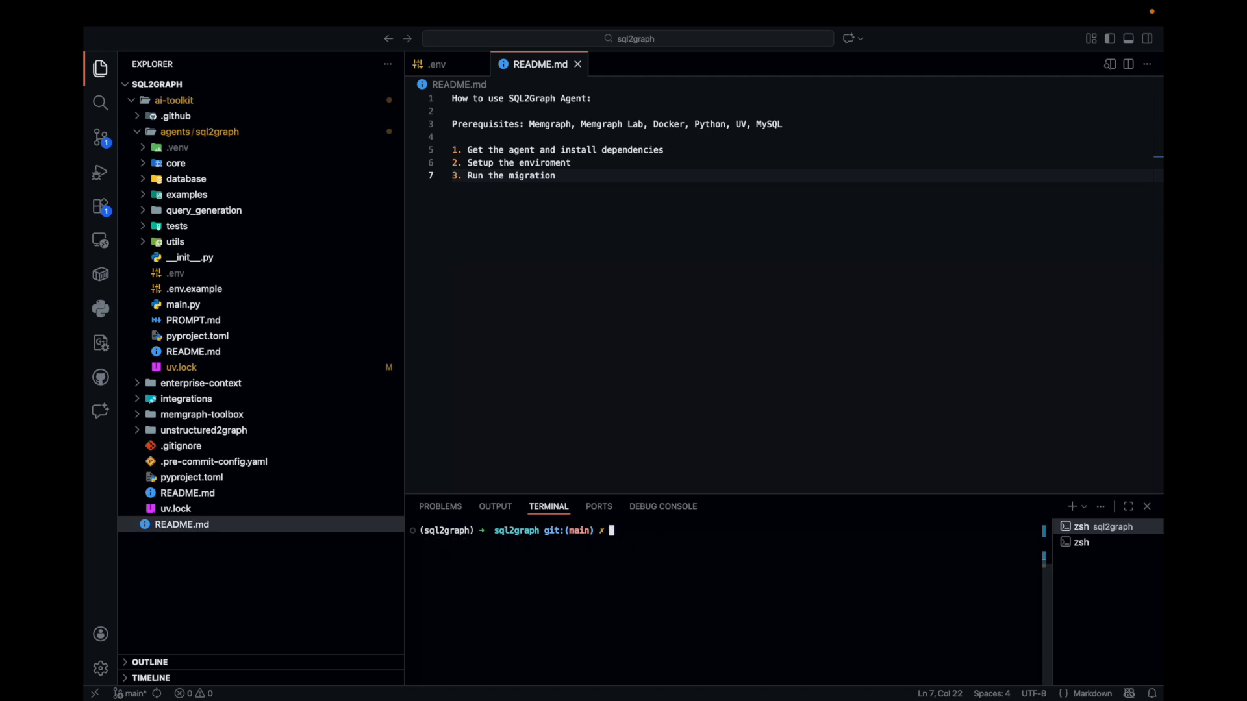
List the running Docker containers in the terminal with docker ps
{"action": "type", "text": "coker"}
{"action": "key", "text": "BackSpace"}
{"action": "key", "text": "BackSpace"}
{"action": "key", "text": "BackSpace"}
{"action": "key", "text": "BackSpace"}
{"action": "type", "text": "ocker ps"}
{"action": "key", "text": "Return"}
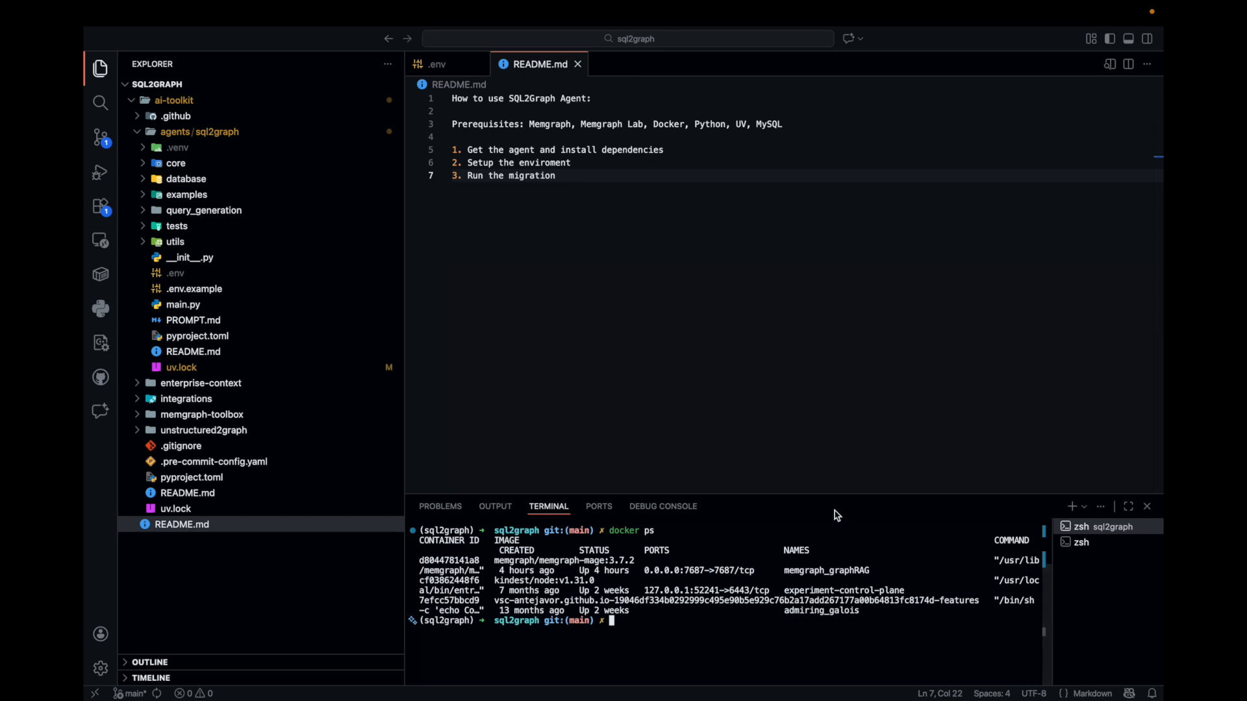
Enlarge the terminal area and highlight the memgraph/memgraph-mage:3.7.2 image in the container list
{"action": "left_click_drag", "start_coordinate": [834, 492], "coordinate": [834, 445]}
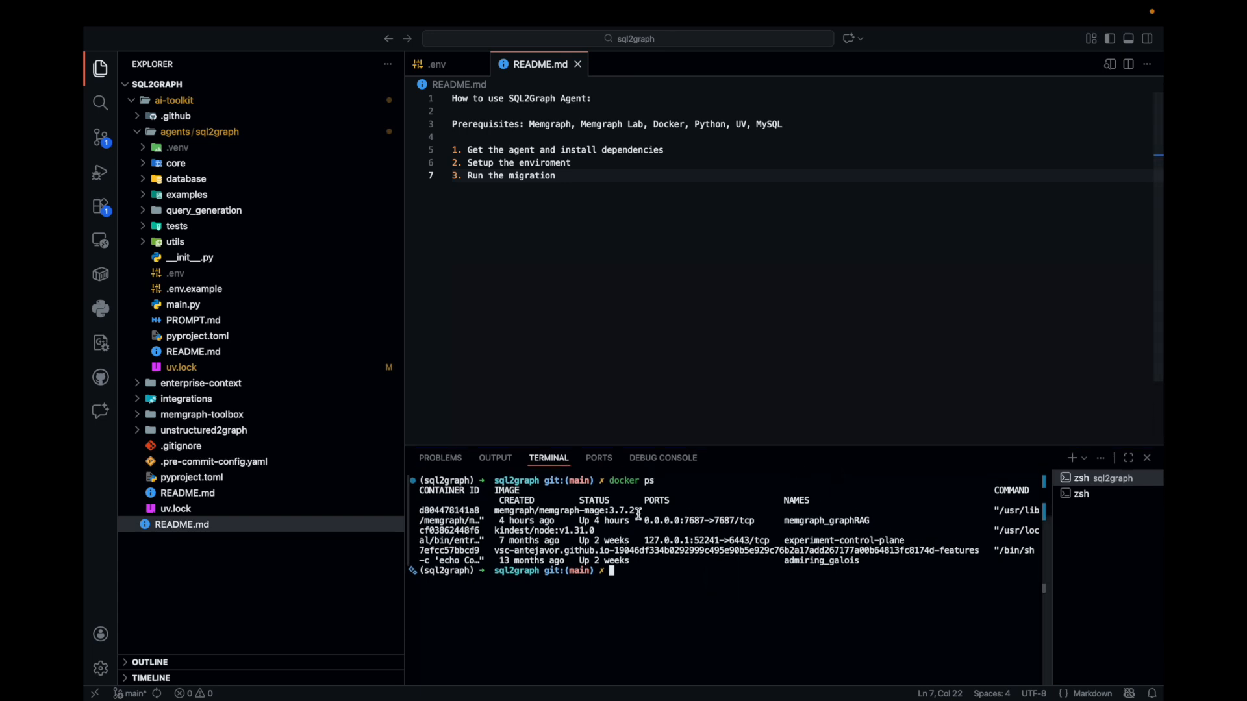
{"action": "left_click_drag", "start_coordinate": [645, 511], "coordinate": [498, 511]}
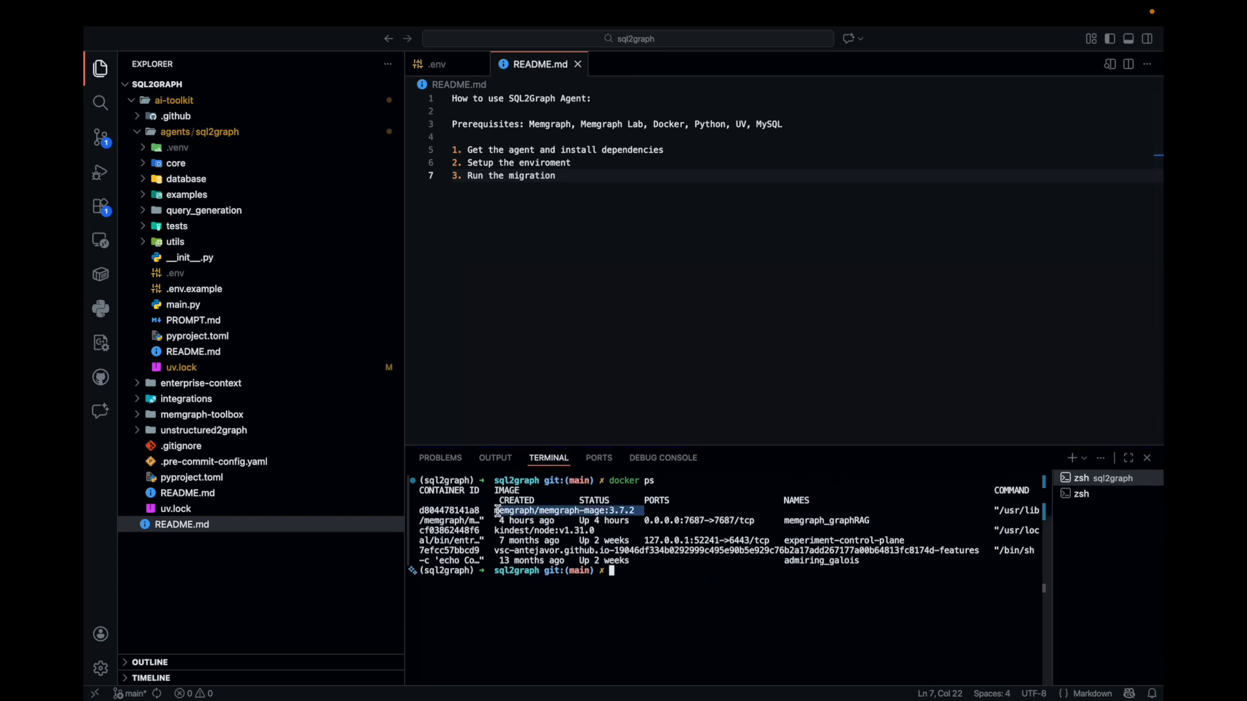
{"action": "left_click", "coordinate": [651, 564]}
Switch to Chrome and examine the Memgraph Lab documentation, including the Quick start instructions for running Memgraph MAGE and Memgraph Lab
{"action": "key", "text": "ctrl+Right"}
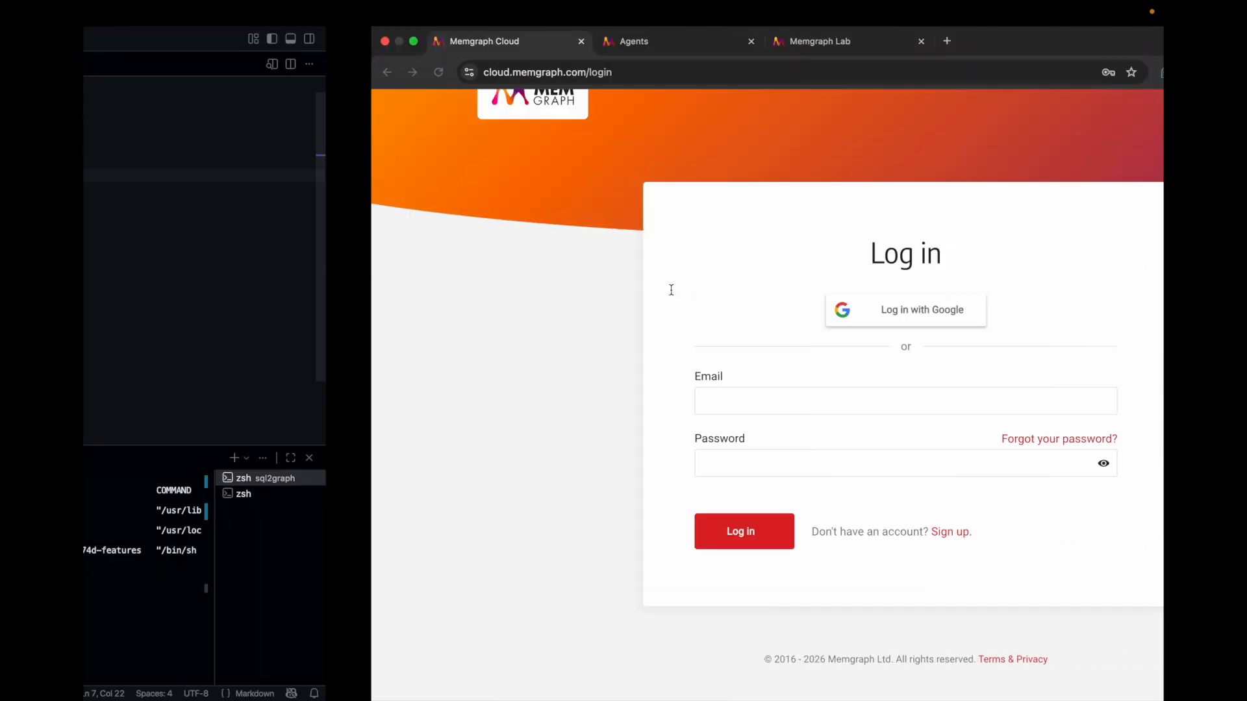
{"action": "left_click", "coordinate": [533, 42]}
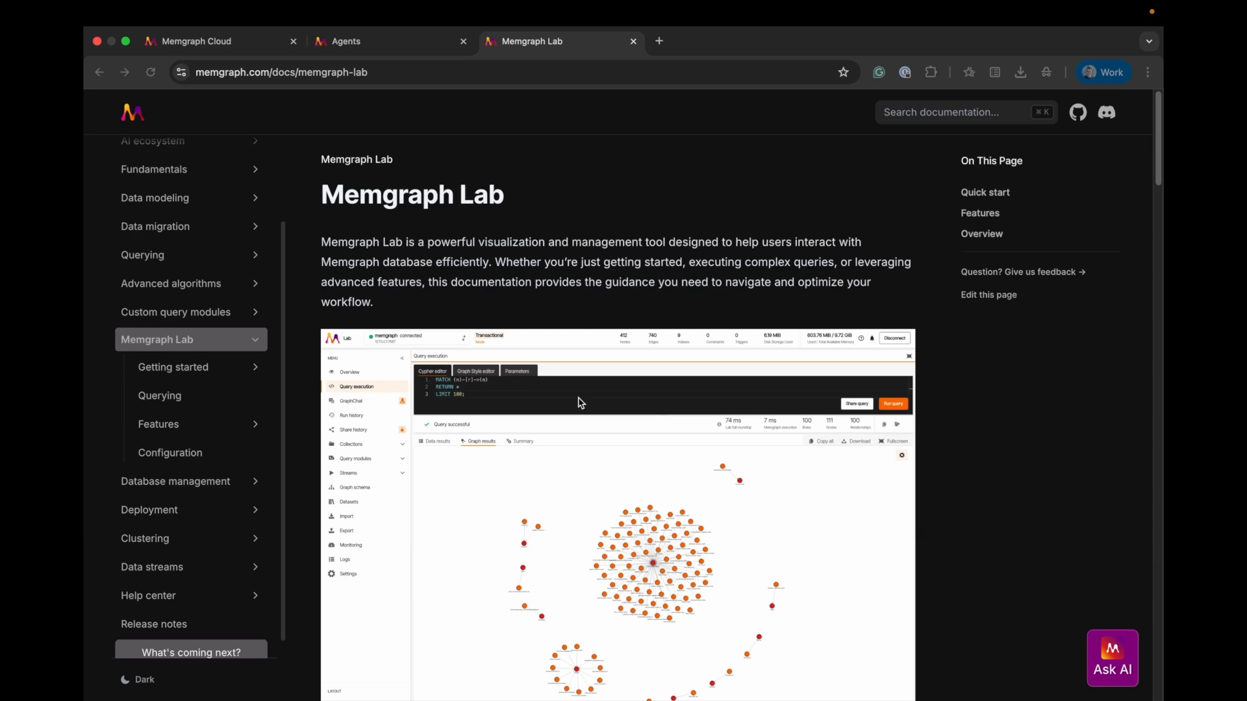
{"action": "scroll", "coordinate": [578, 398], "scroll_direction": "down", "scroll_amount": 2}
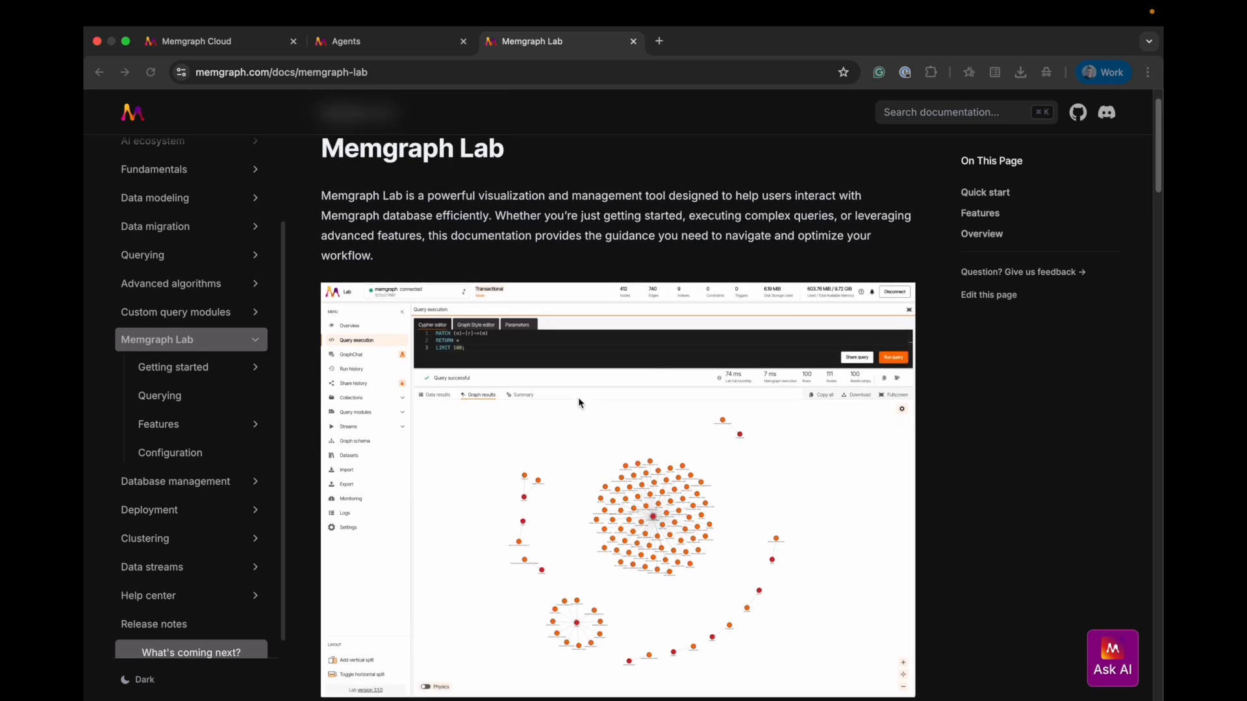
{"action": "scroll", "coordinate": [578, 398], "scroll_direction": "down", "scroll_amount": 5}
{"action": "scroll", "coordinate": [578, 398], "scroll_direction": "up", "scroll_amount": 6}
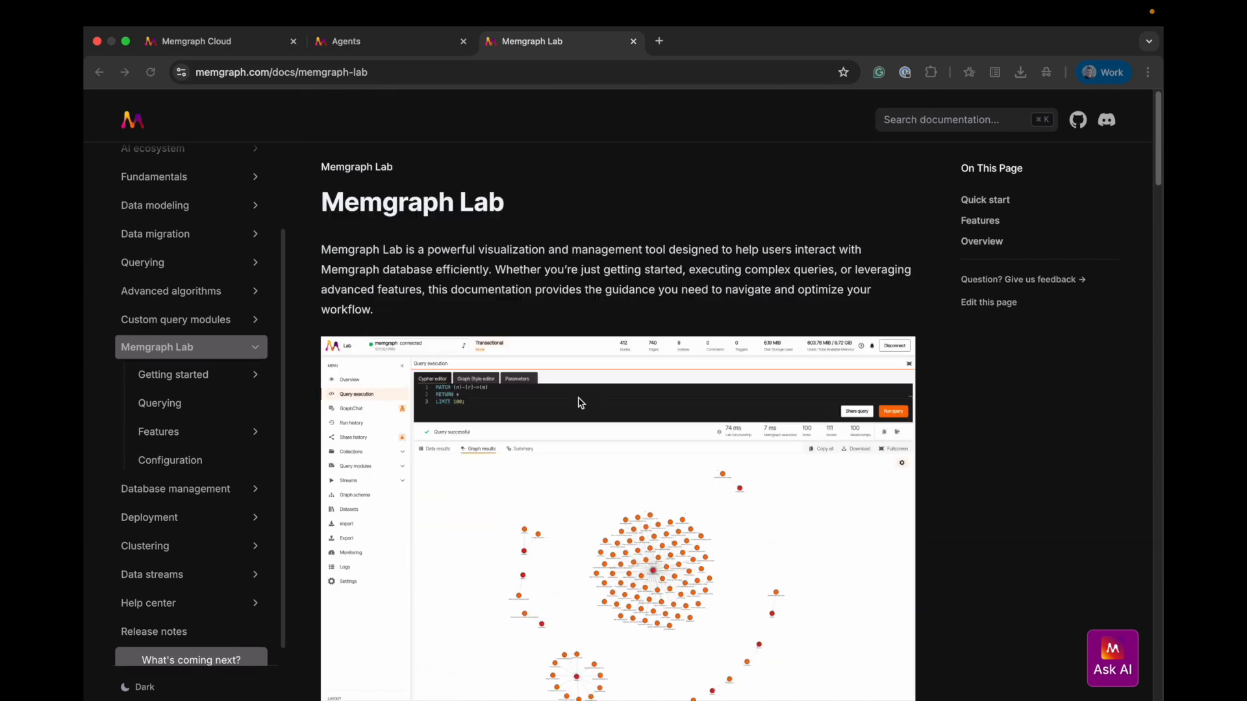
{"action": "scroll", "coordinate": [580, 403], "scroll_direction": "down", "scroll_amount": 6}
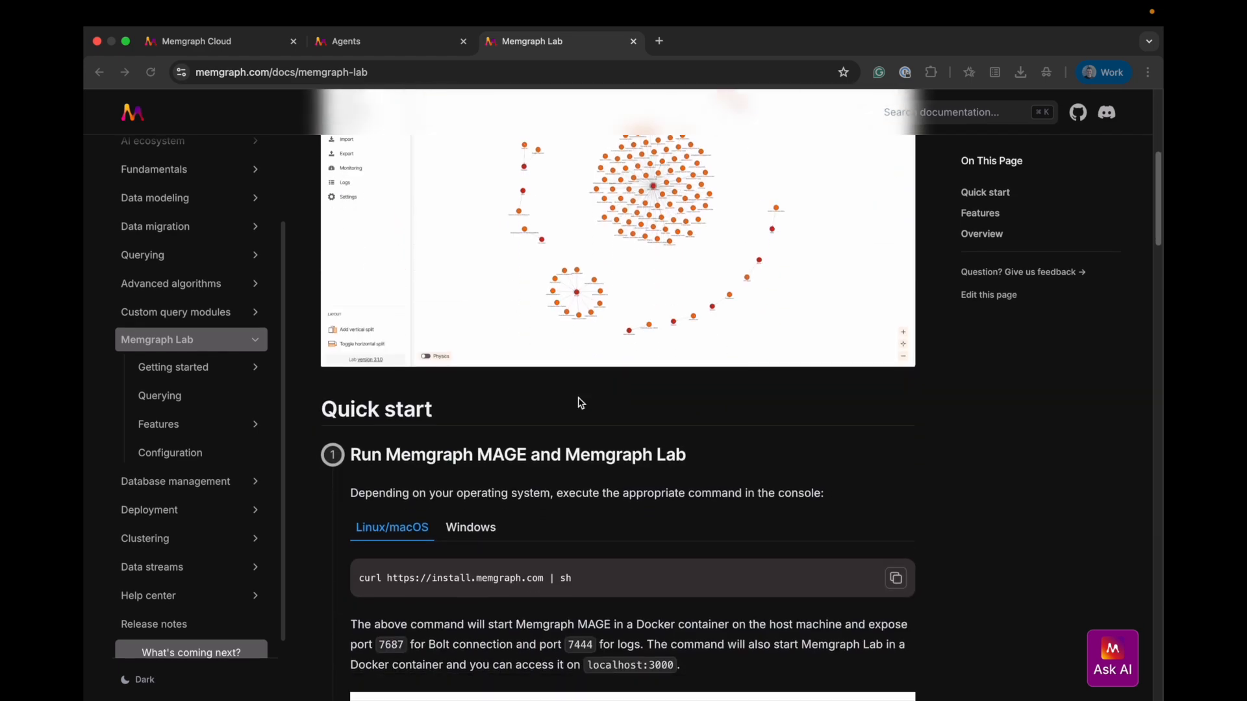
{"action": "scroll", "coordinate": [581, 403], "scroll_direction": "down", "scroll_amount": 3}
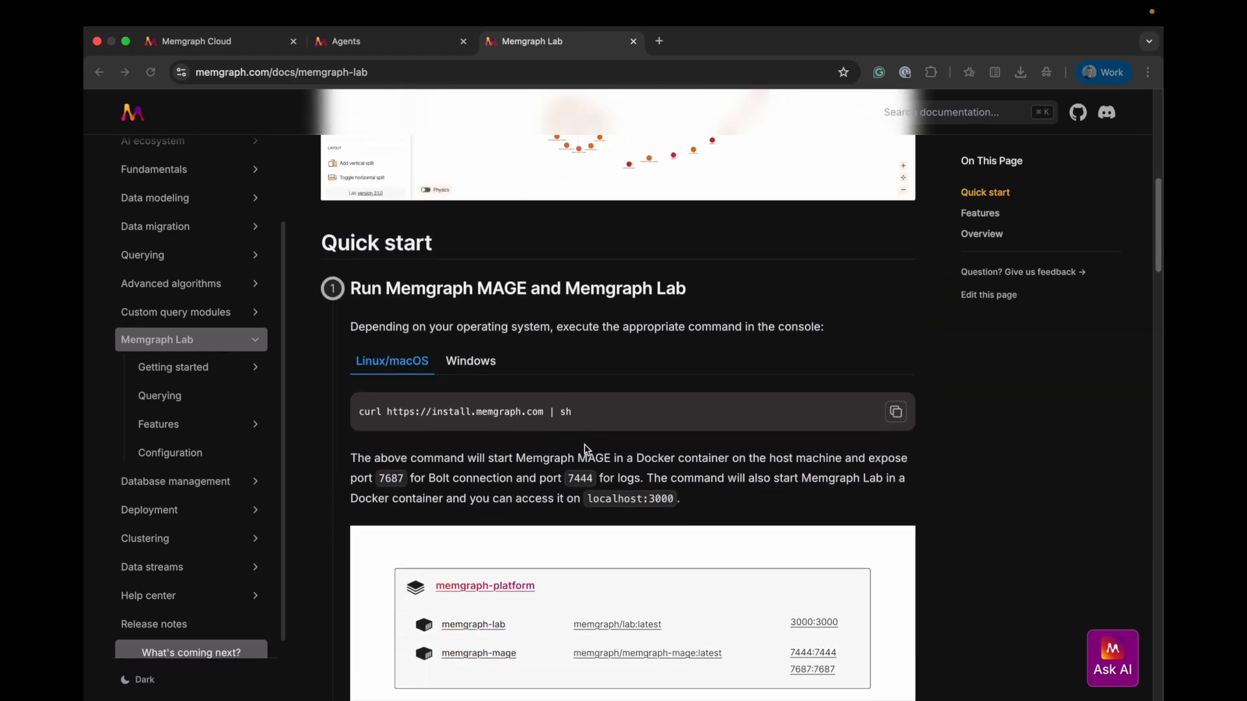
{"action": "scroll", "coordinate": [587, 479], "scroll_direction": "up", "scroll_amount": 9}
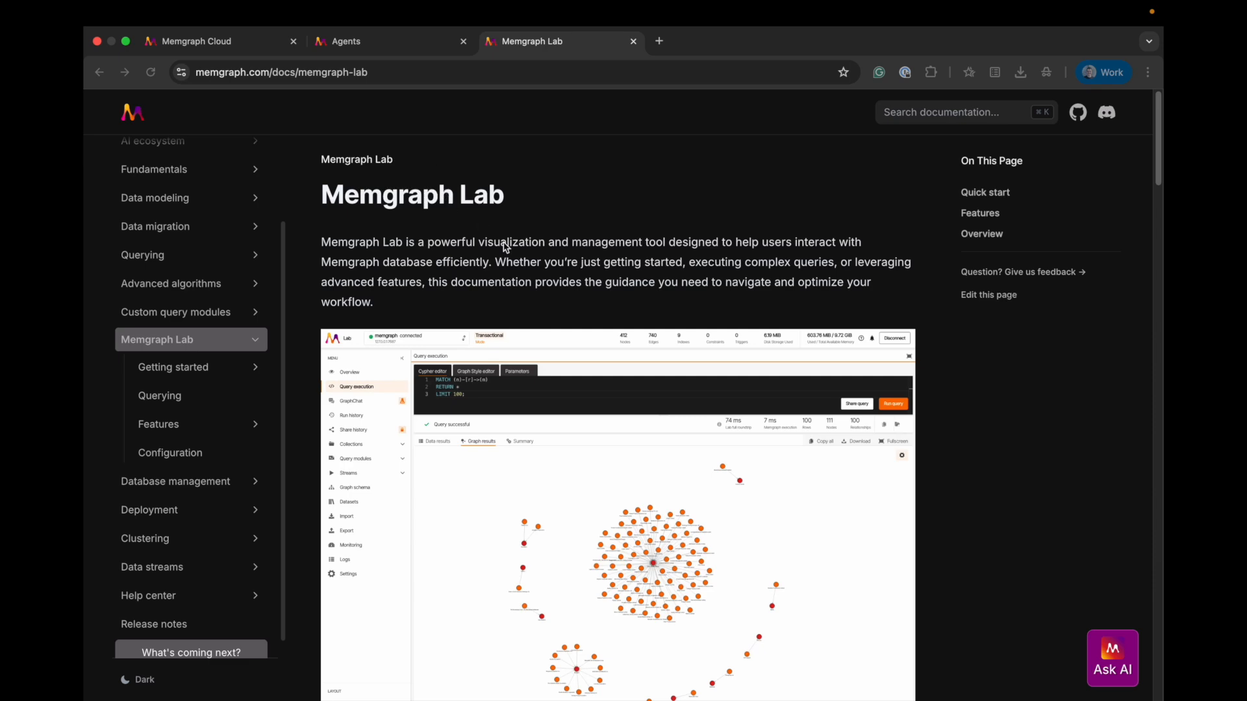
Return to VS Code, run the mysql SHOW DATABASES; command as root with the account password, and highlight the sakila database
{"action": "key", "text": "ctrl+Left"}
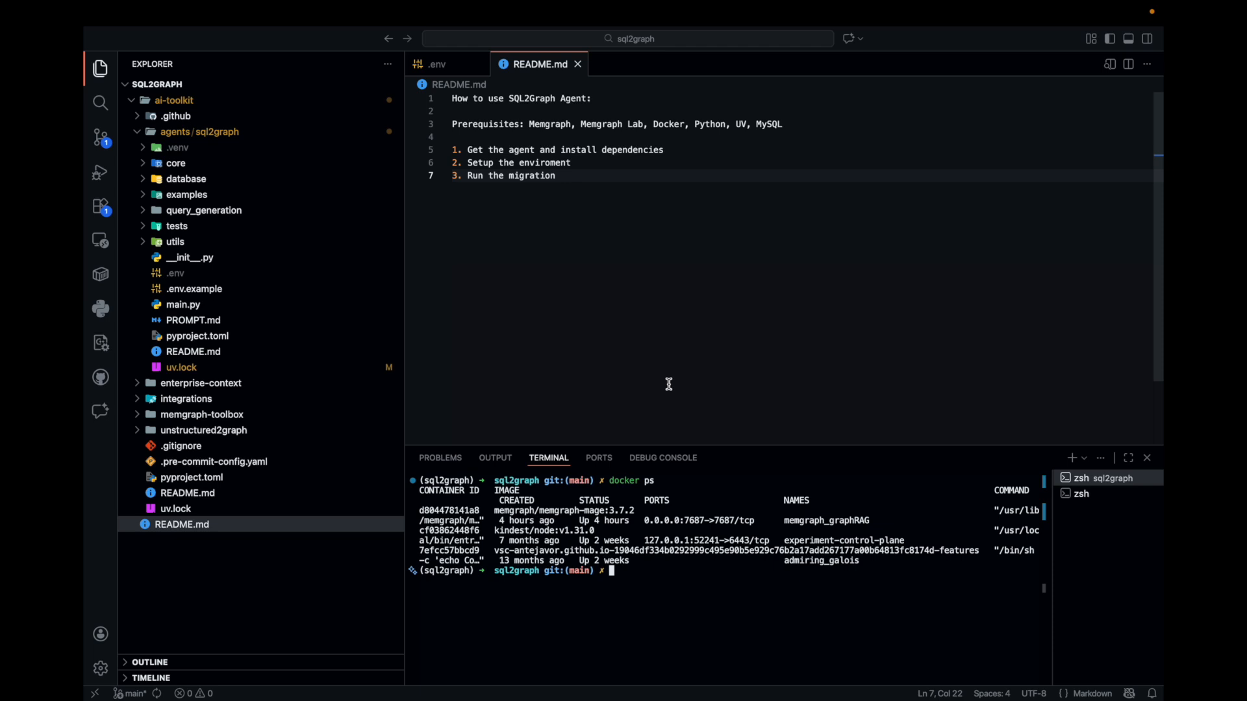
{"action": "type", "text": "m"}
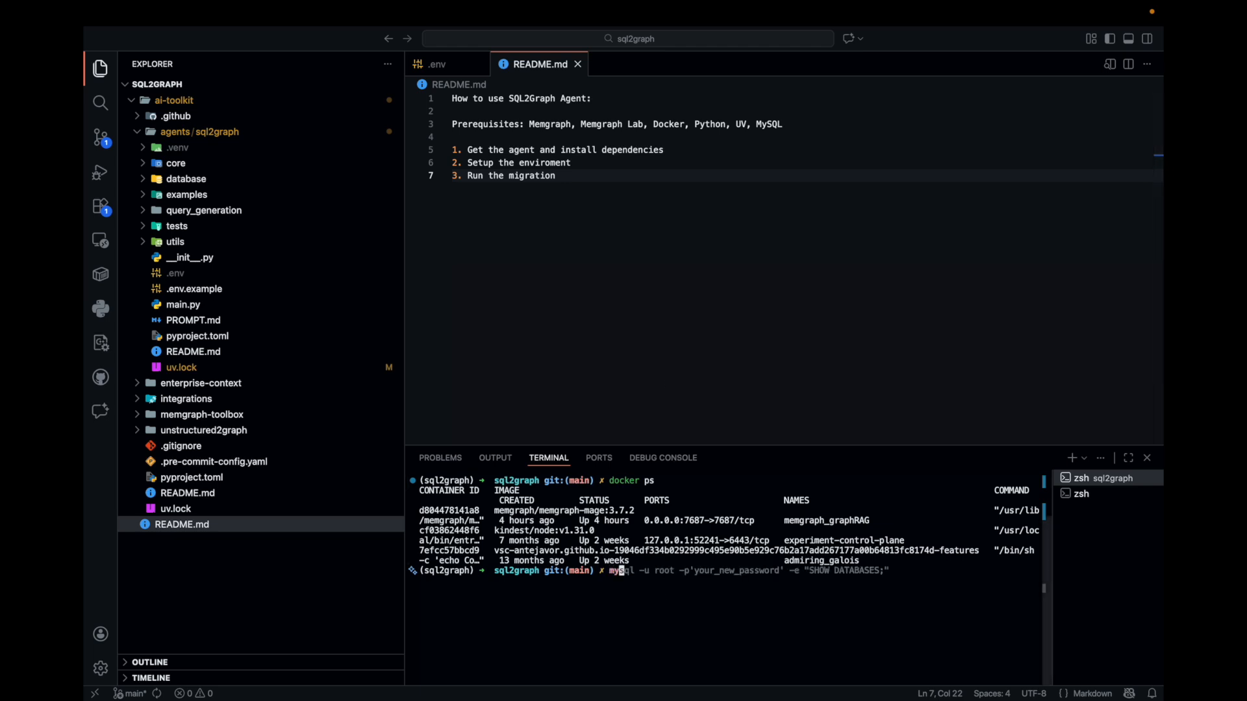
{"action": "type", "text": "y"}
{"action": "key", "text": "Right"}
{"action": "key", "text": "Return"}
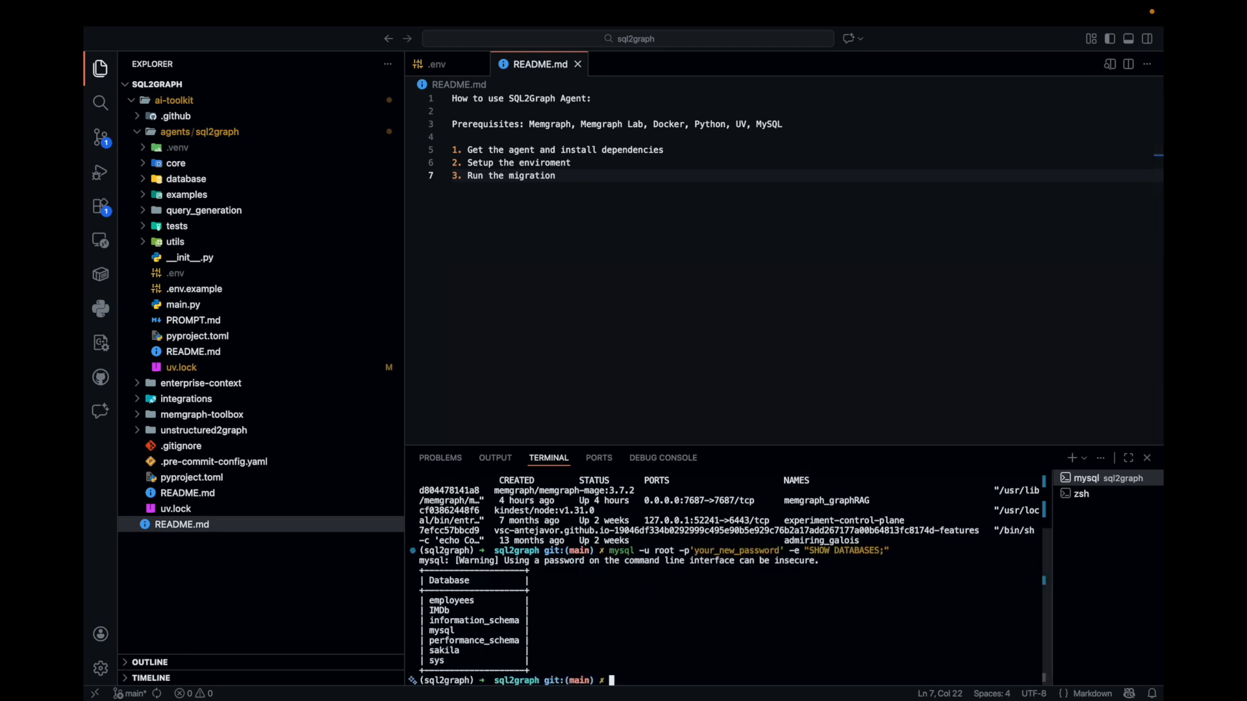
{"action": "left_click_drag", "start_coordinate": [468, 647], "coordinate": [420, 649]}
{"action": "left_click", "coordinate": [466, 651]}
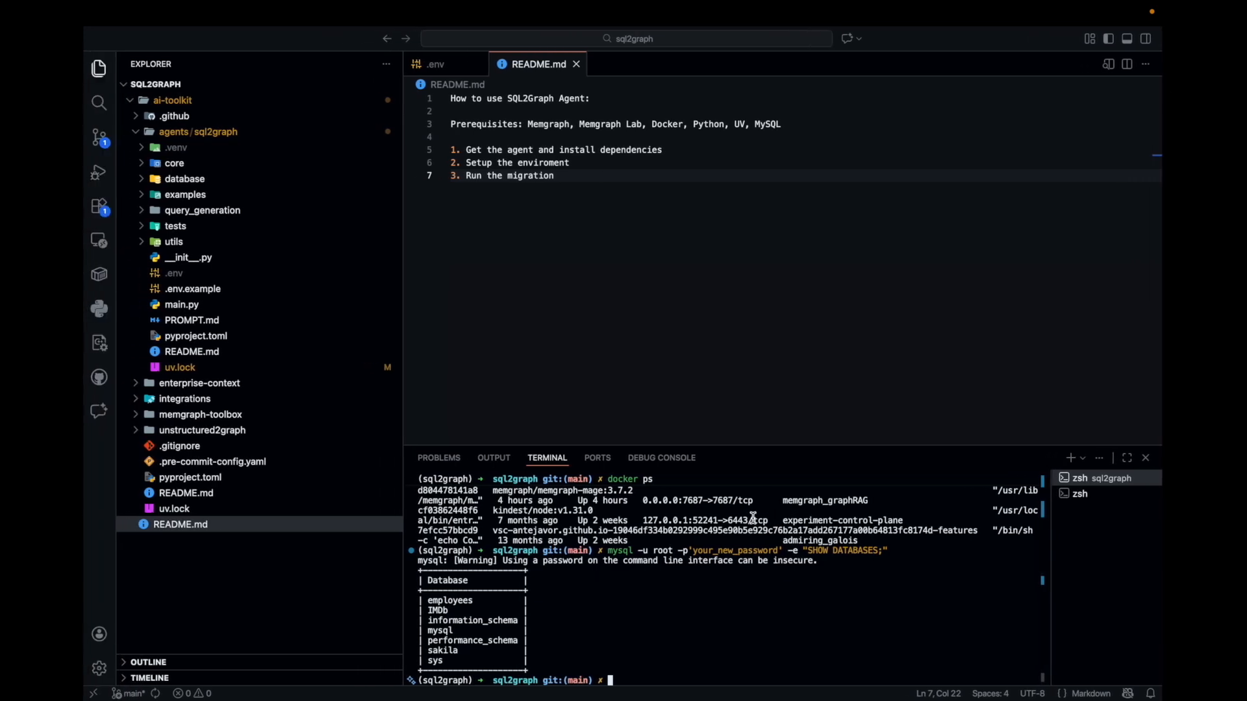
Switch to Chrome and examine the SQL2Graph Agent introduction in the Memgraph Agents documentation, highlighting its database migration description
{"action": "key", "text": "ctrl+Right"}
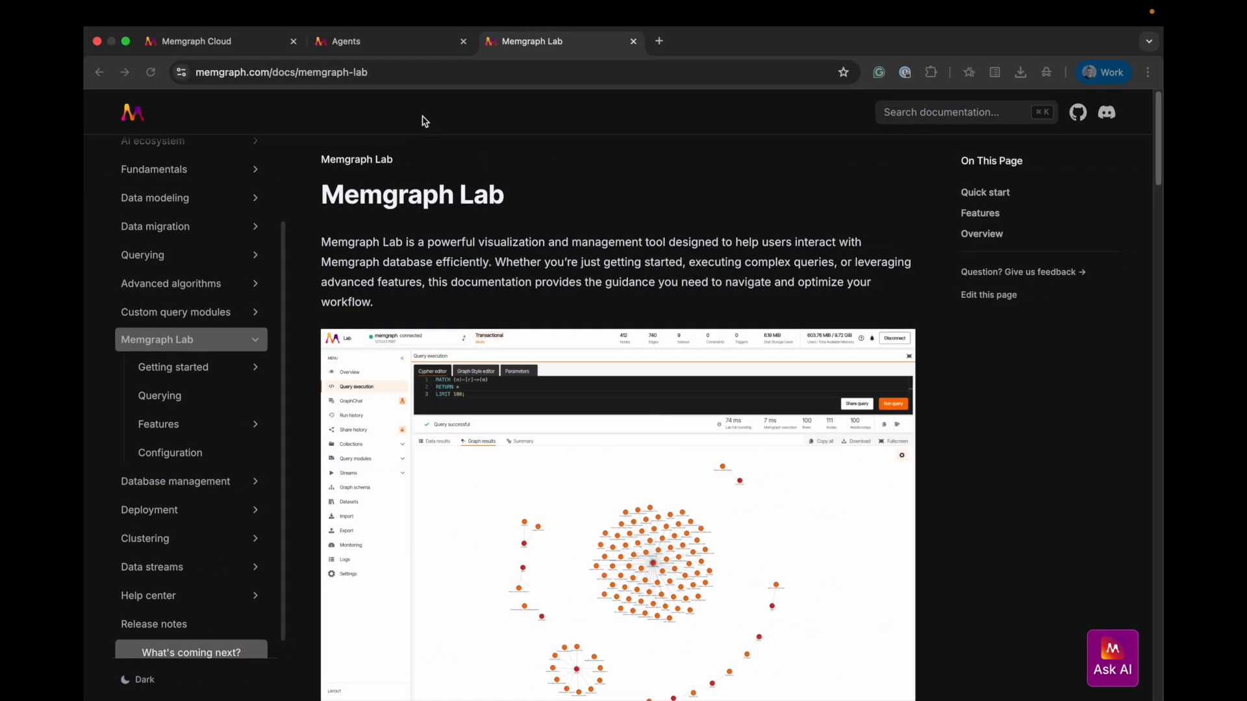
{"action": "left_click", "coordinate": [383, 43]}
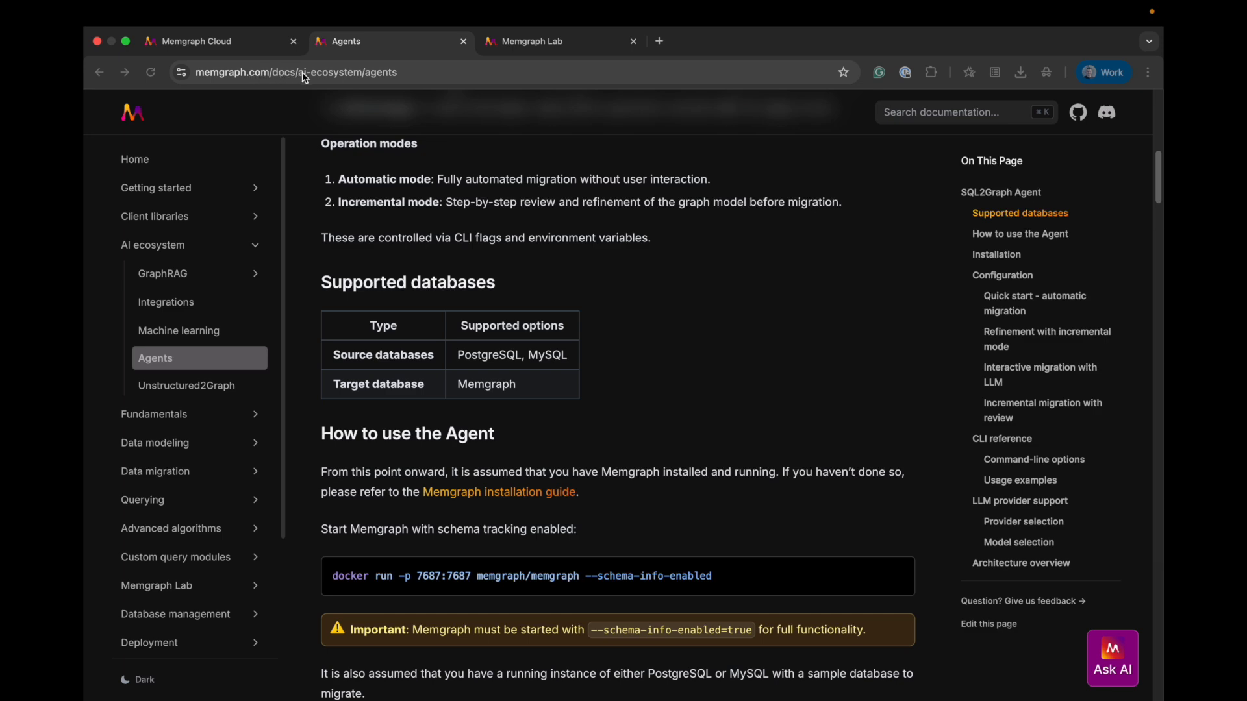
{"action": "scroll", "coordinate": [450, 312], "scroll_direction": "up", "scroll_amount": 10}
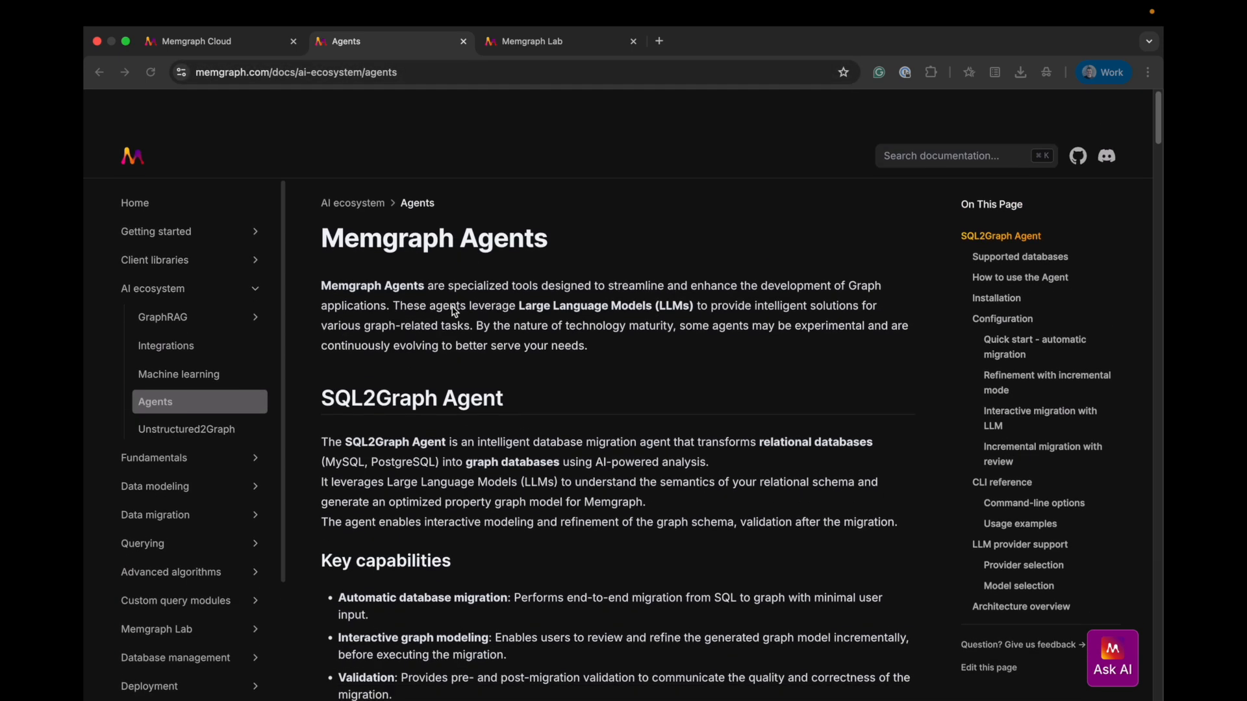
{"action": "scroll", "coordinate": [463, 359], "scroll_direction": "down", "scroll_amount": 1}
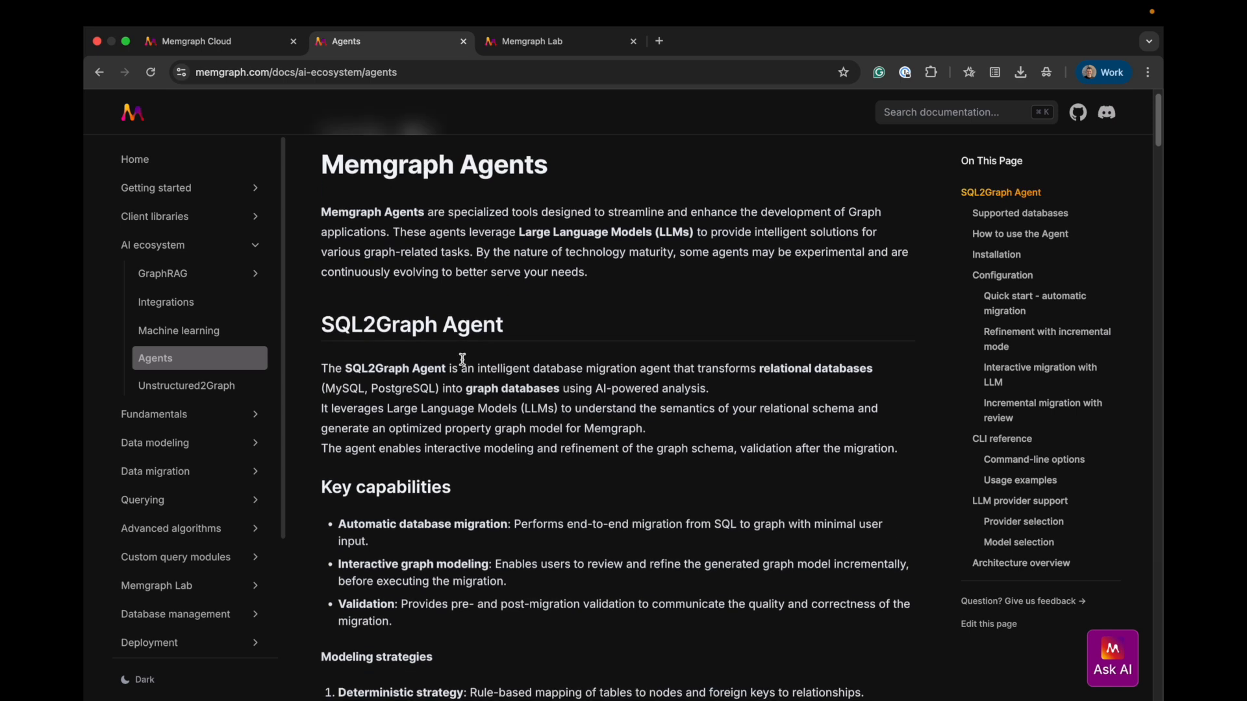
{"action": "left_click_drag", "start_coordinate": [322, 370], "coordinate": [599, 379]}
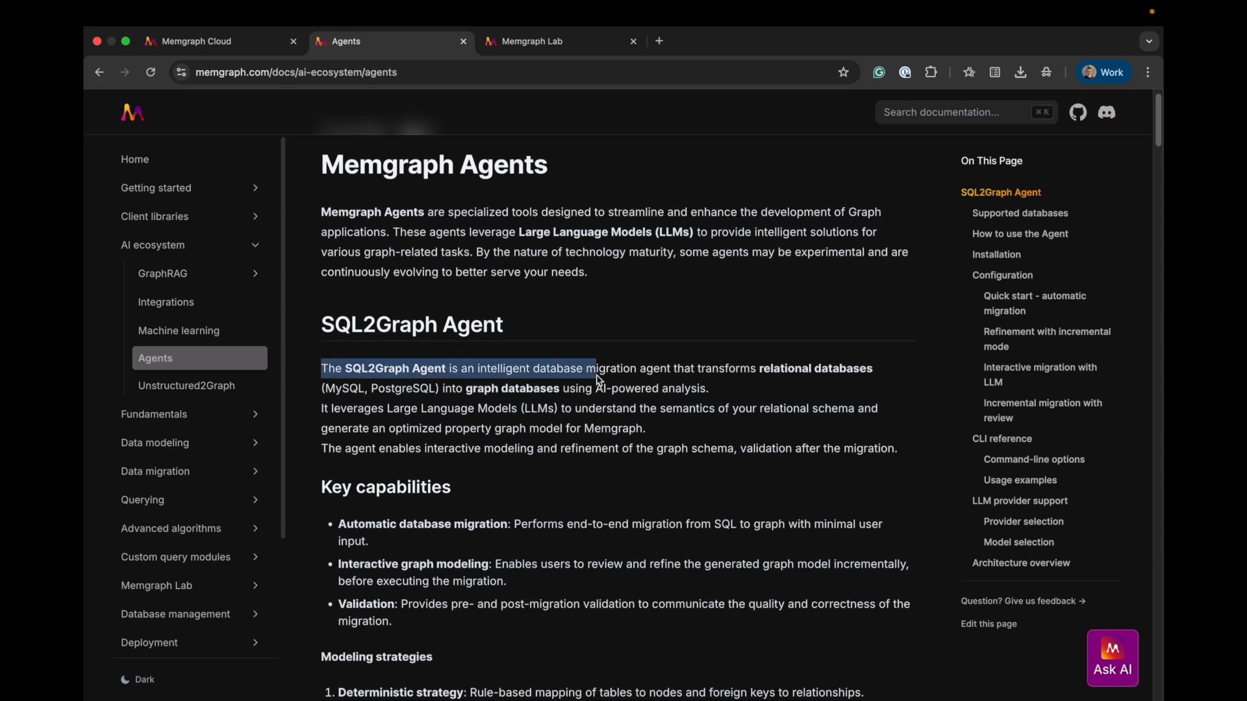
{"action": "left_click", "coordinate": [595, 375]}
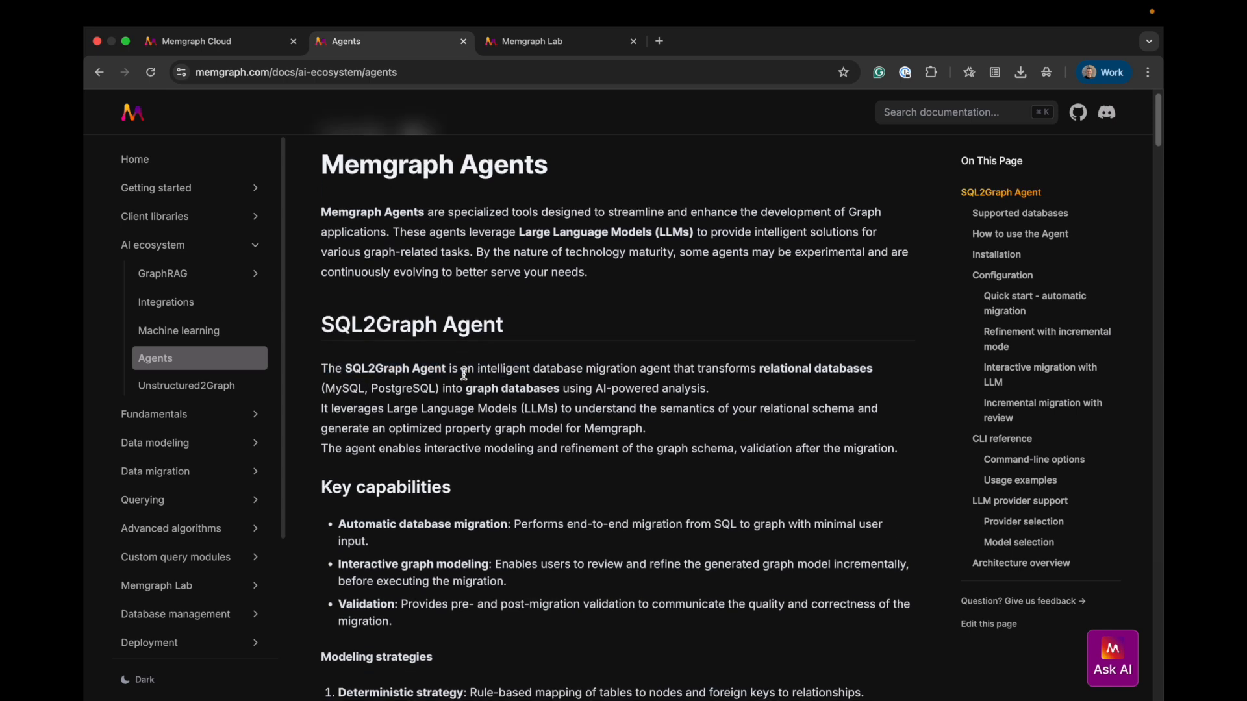
{"action": "left_click_drag", "start_coordinate": [443, 370], "coordinate": [833, 372]}
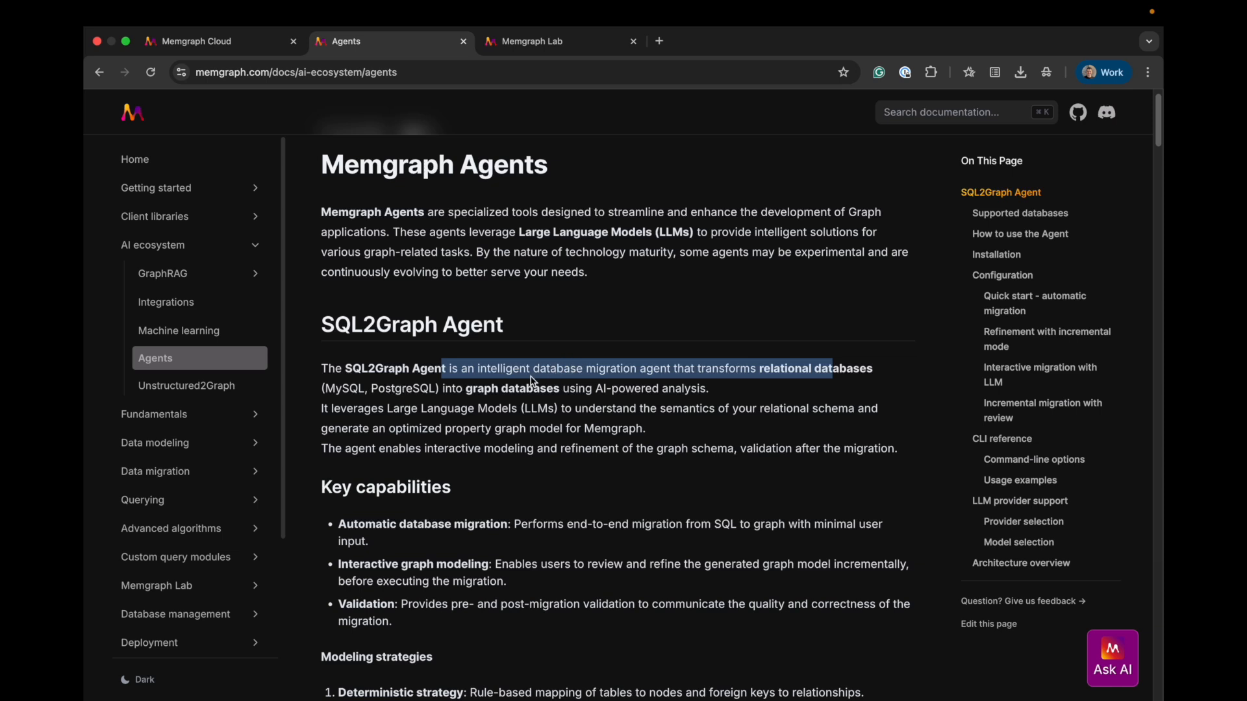
Return to VS Code and enlarge the terminal area further
{"action": "key", "text": "ctrl+Left"}
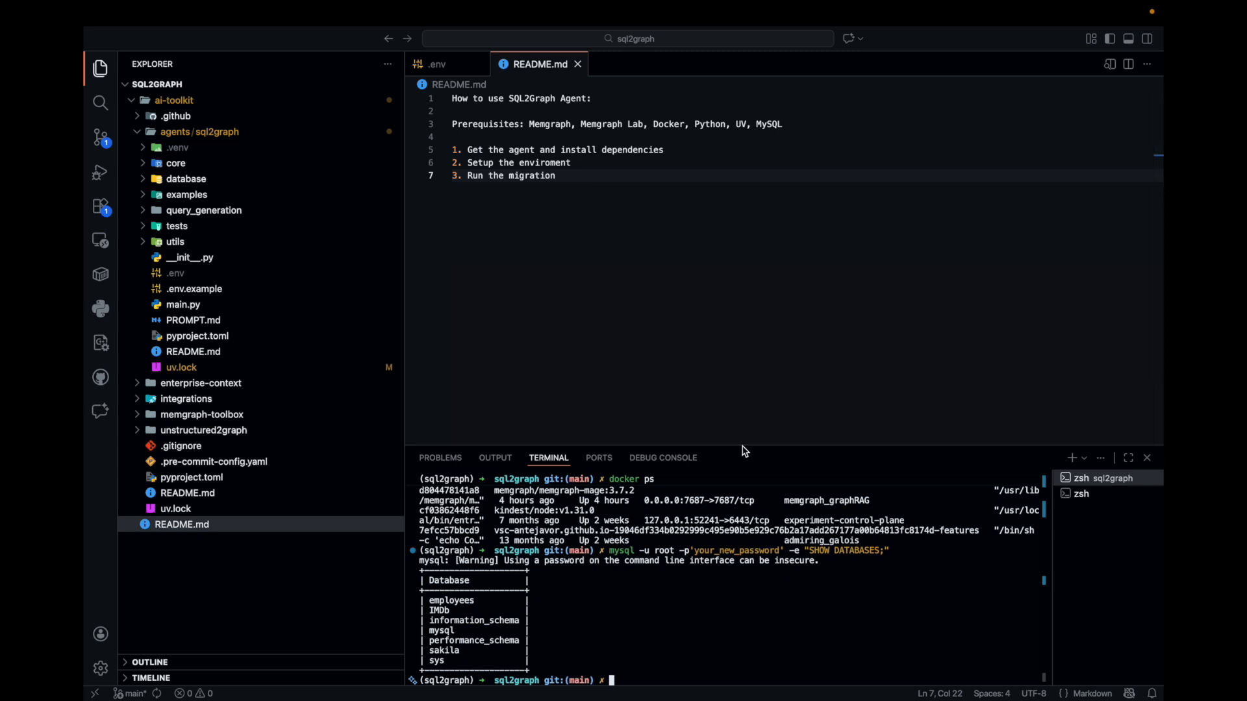
{"action": "left_click_drag", "start_coordinate": [744, 448], "coordinate": [745, 388]}
{"action": "left_click_drag", "start_coordinate": [652, 580], "coordinate": [652, 588]}
{"action": "left_click", "coordinate": [646, 634]}
Switch to Chrome and examine the Agents page's Installation commands for cloning ai-toolkit, entering agents/sql2graph and installing dependencies with uv
{"action": "key", "text": "ctrl+Right"}
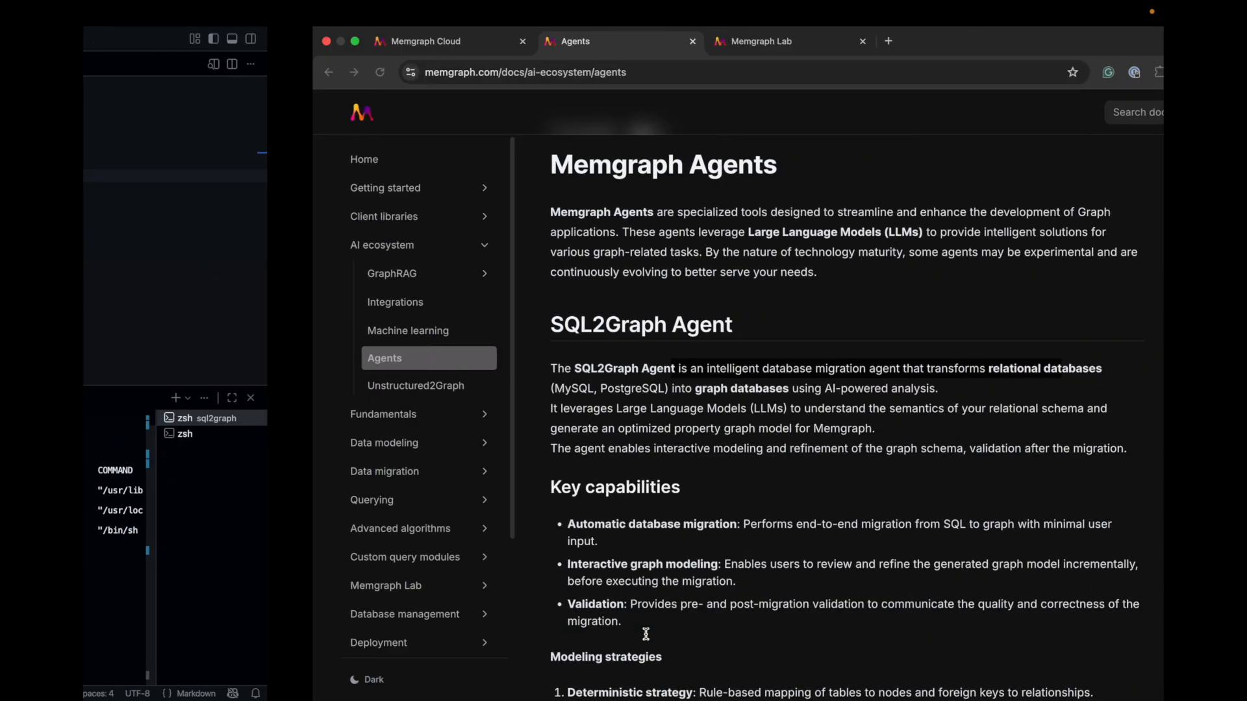
{"action": "scroll", "coordinate": [454, 476], "scroll_direction": "down", "scroll_amount": 12}
{"action": "scroll", "coordinate": [453, 476], "scroll_direction": "down", "scroll_amount": 4}
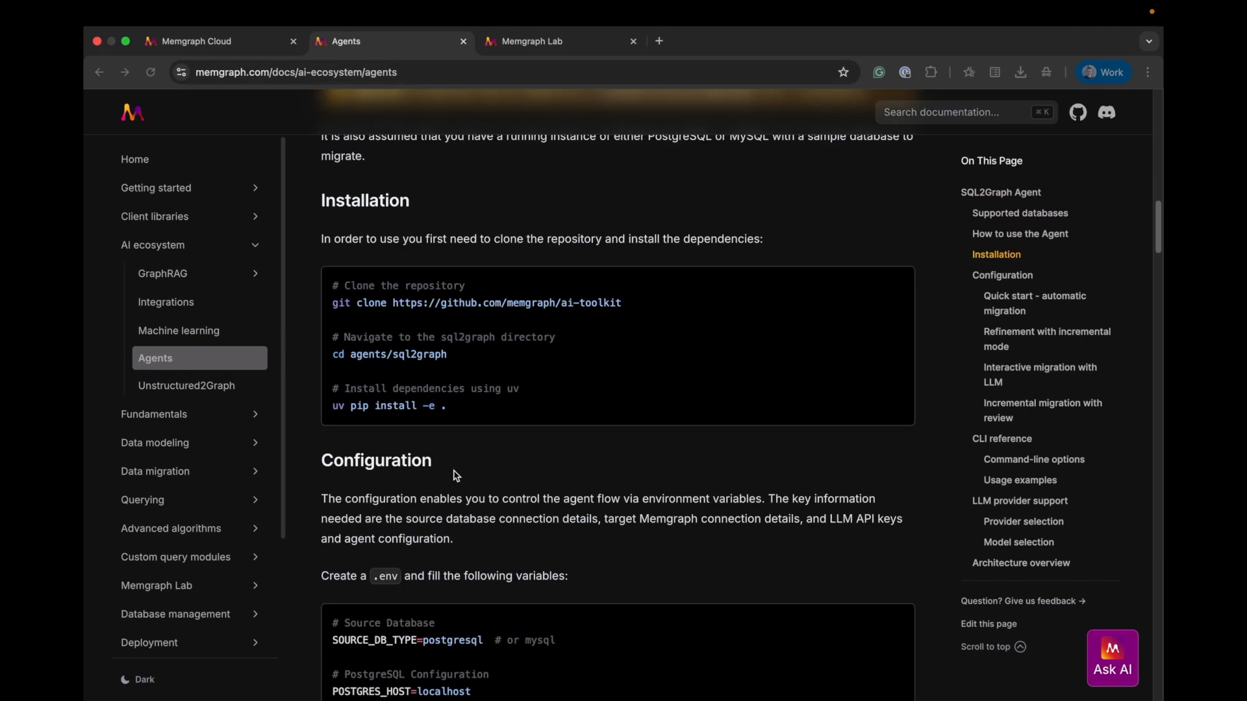
{"action": "left_click_drag", "start_coordinate": [675, 304], "coordinate": [286, 286]}
{"action": "left_click_drag", "start_coordinate": [448, 355], "coordinate": [326, 343]}
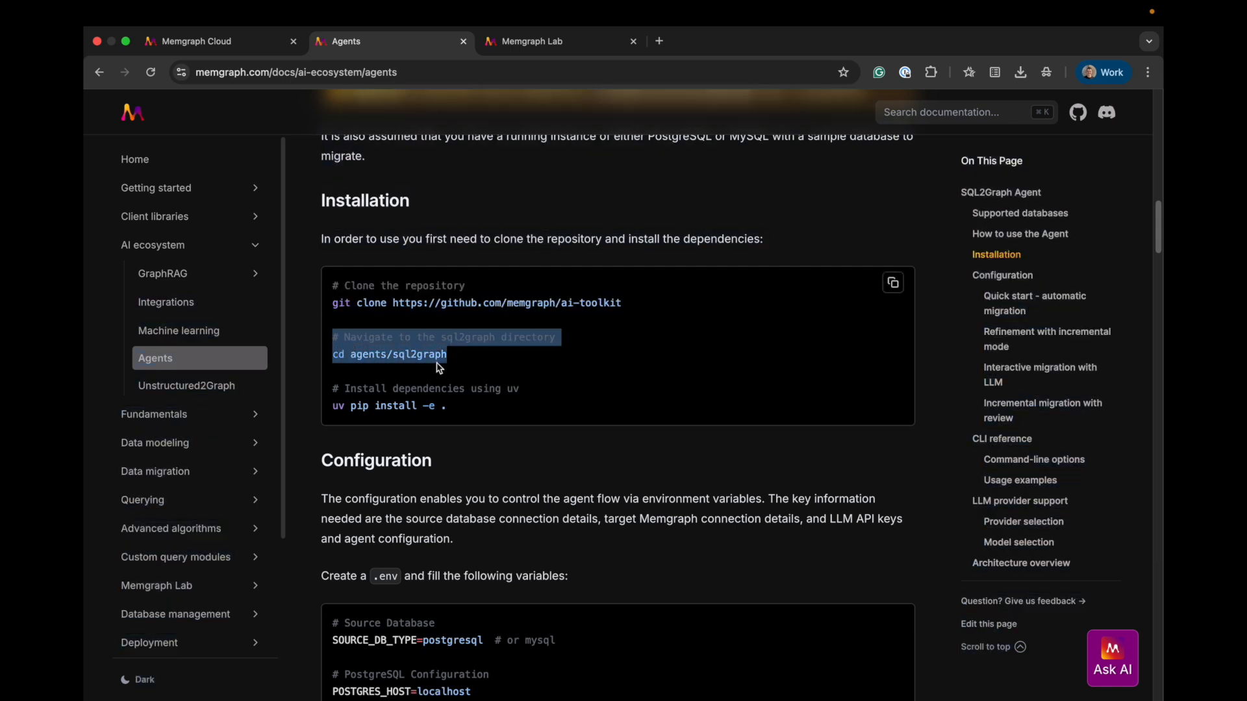
{"action": "left_click_drag", "start_coordinate": [465, 410], "coordinate": [318, 389]}
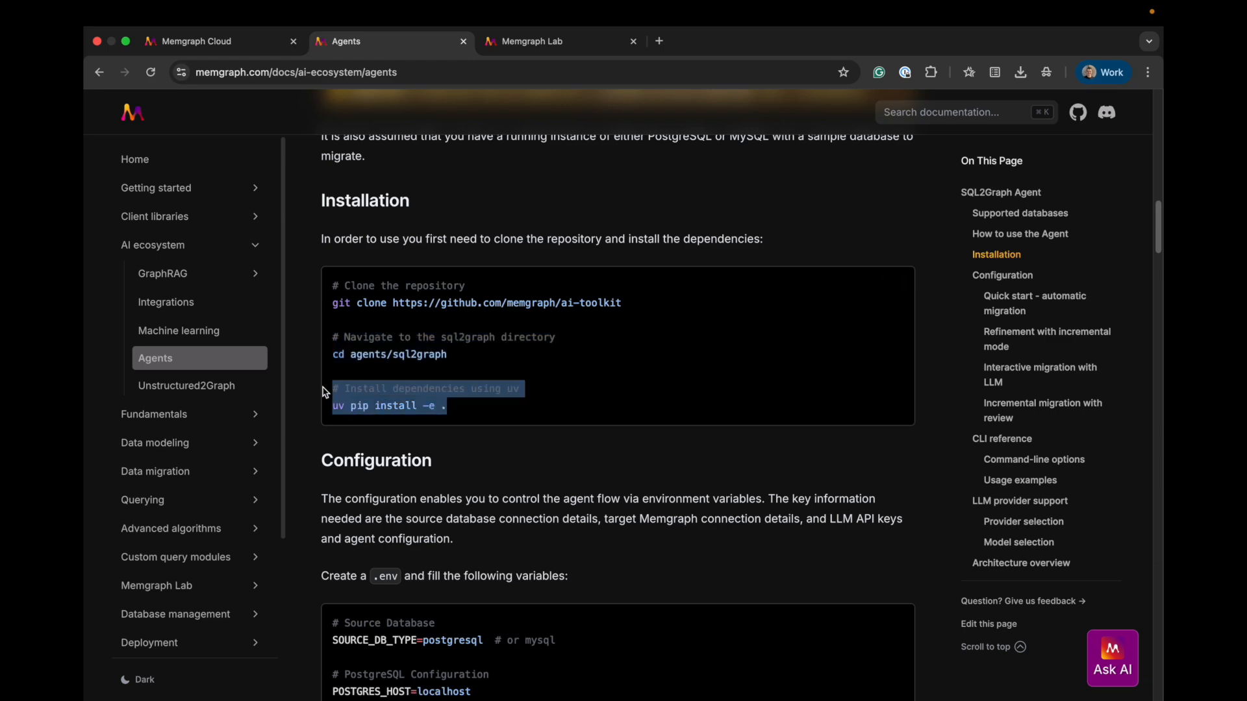
Examine the Configuration section's .env variables, highlighting the PostgreSQL connection settings and the target Memgraph database settings
{"action": "scroll", "coordinate": [462, 474], "scroll_direction": "down", "scroll_amount": 5}
{"action": "scroll", "coordinate": [462, 466], "scroll_direction": "up", "scroll_amount": 3}
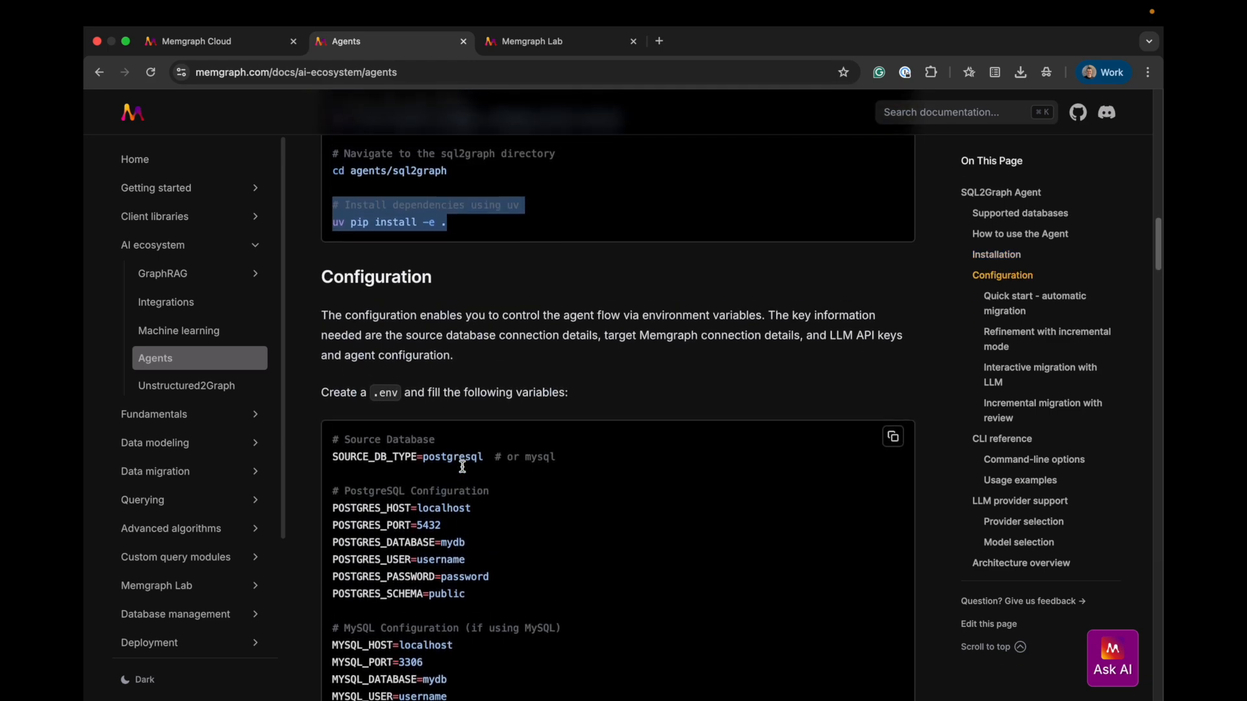
{"action": "scroll", "coordinate": [454, 432], "scroll_direction": "down", "scroll_amount": 4}
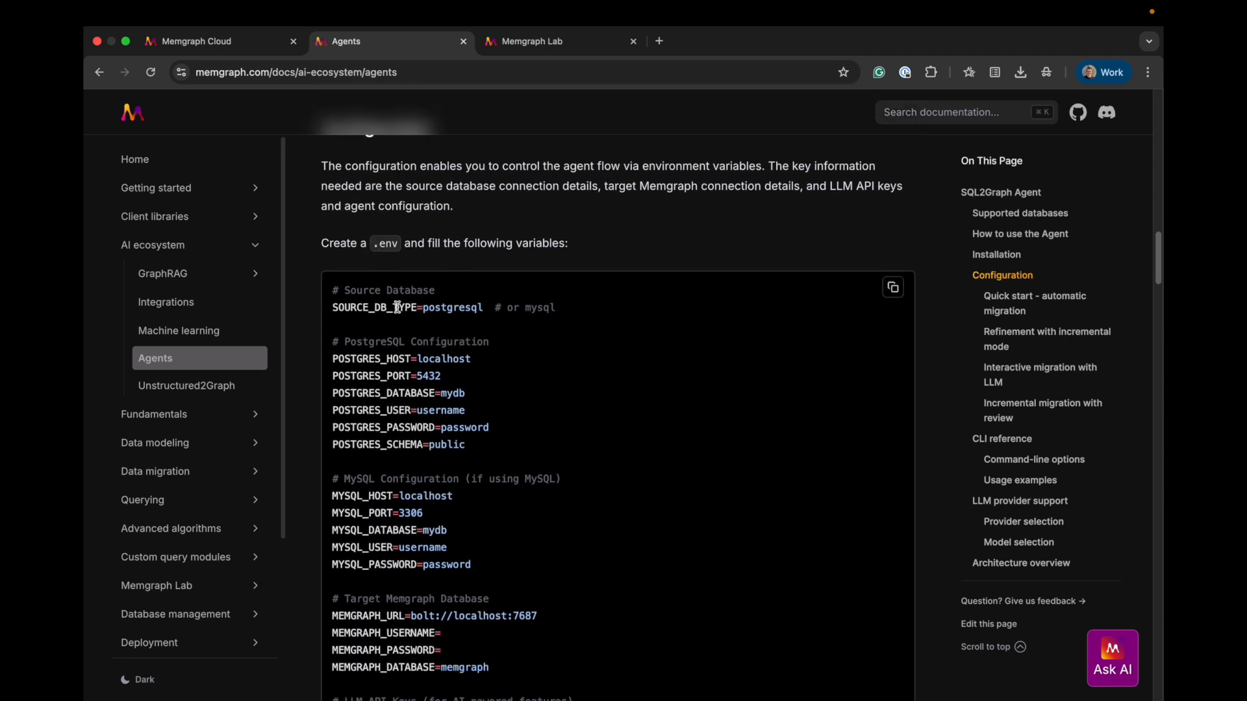
{"action": "scroll", "coordinate": [396, 318], "scroll_direction": "down", "scroll_amount": 3}
{"action": "left_click_drag", "start_coordinate": [335, 226], "coordinate": [563, 234]}
{"action": "left_click_drag", "start_coordinate": [484, 367], "coordinate": [328, 278]}
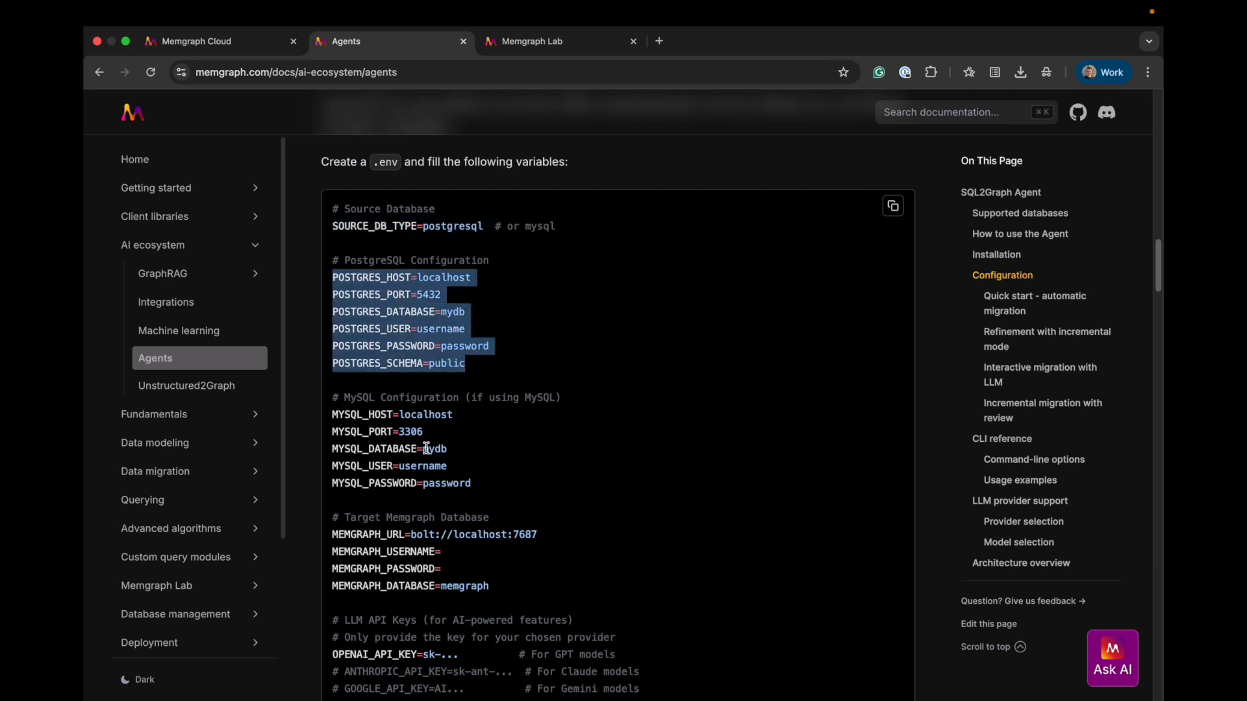
{"action": "scroll", "coordinate": [445, 504], "scroll_direction": "down", "scroll_amount": 2}
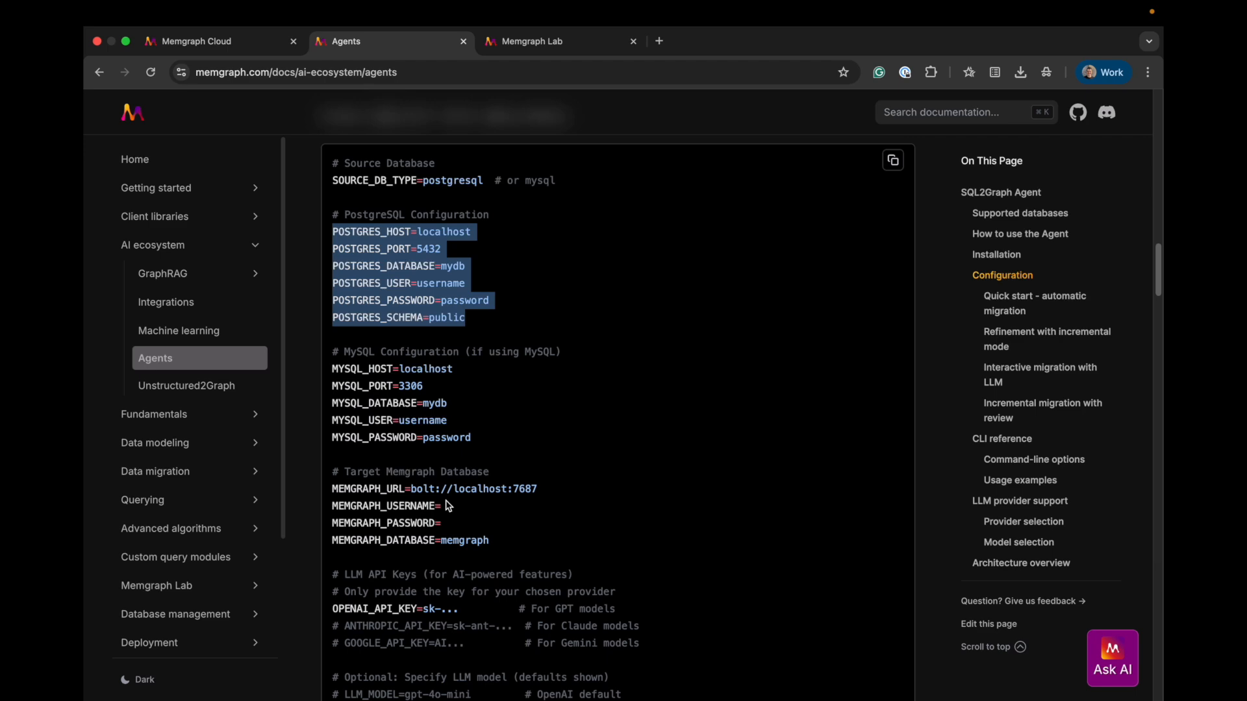
{"action": "left_click", "coordinate": [449, 508]}
{"action": "left_click_drag", "start_coordinate": [506, 541], "coordinate": [331, 486]}
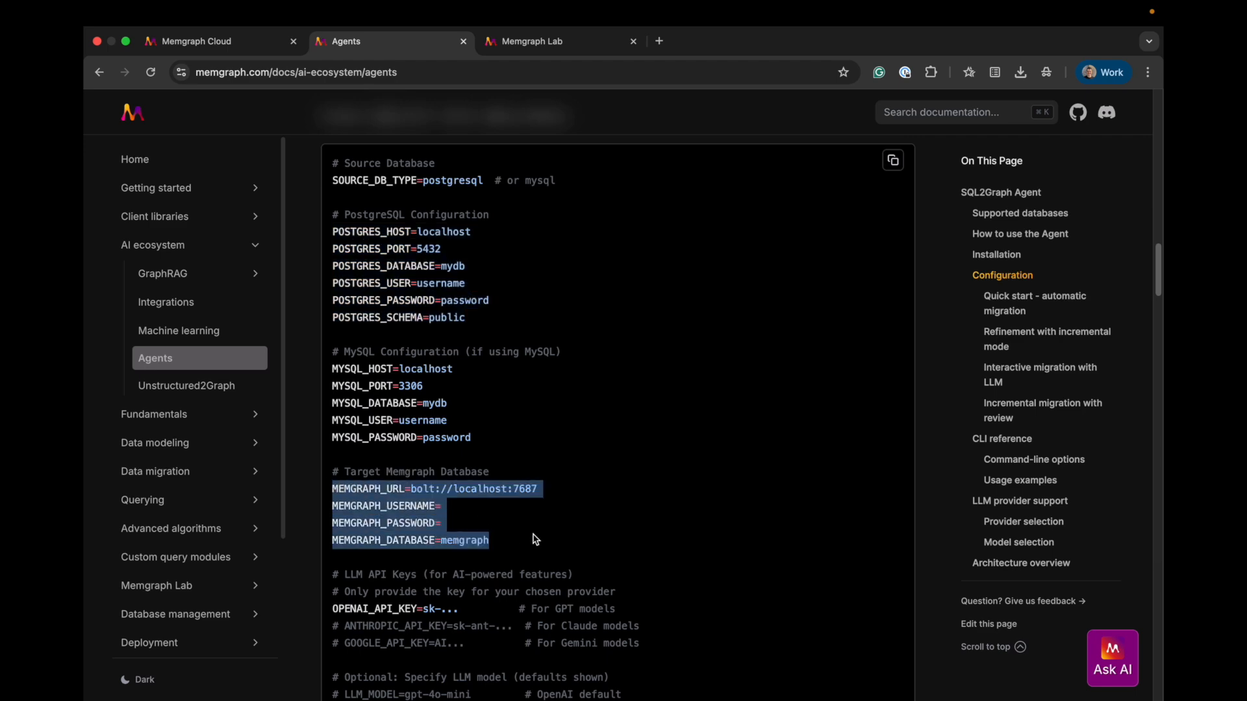
Switch to VS Code, open the sql2graph .env file and examine its source database type, OpenAI key, Memgraph and MySQL settings
{"action": "key", "text": "ctrl+Left"}
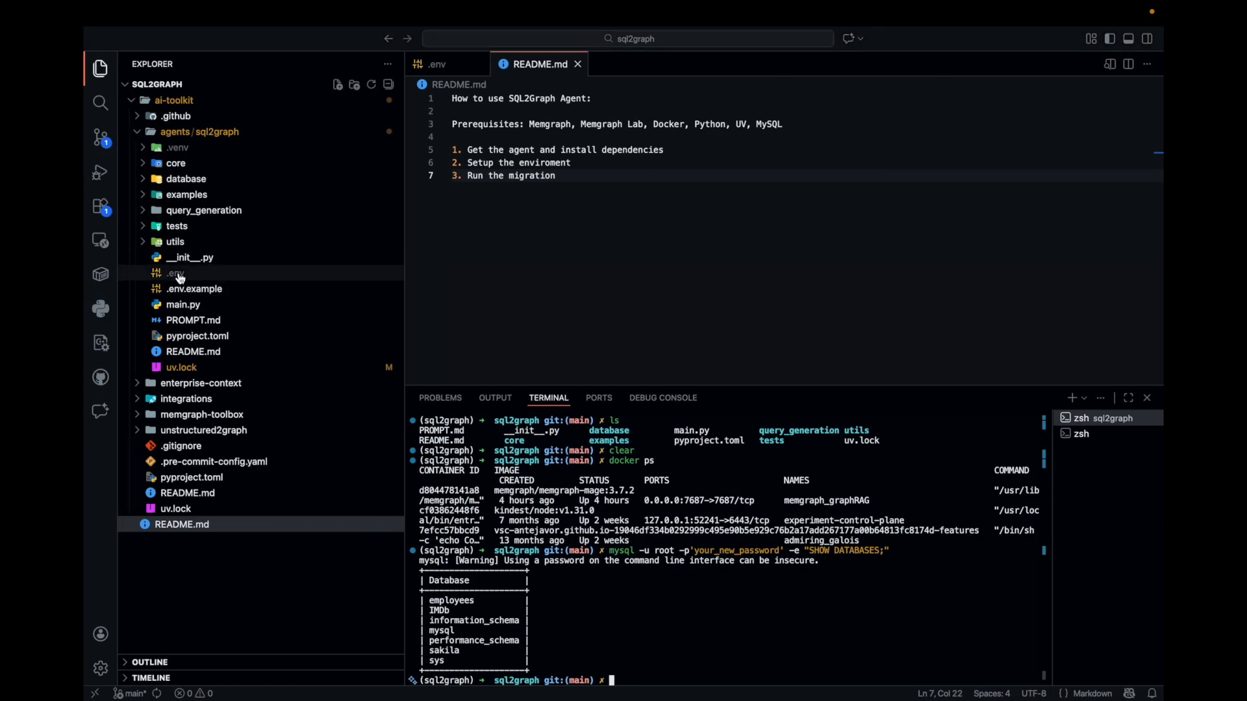
{"action": "left_click", "coordinate": [180, 277]}
{"action": "scroll", "coordinate": [623, 195], "scroll_direction": "up", "scroll_amount": 5}
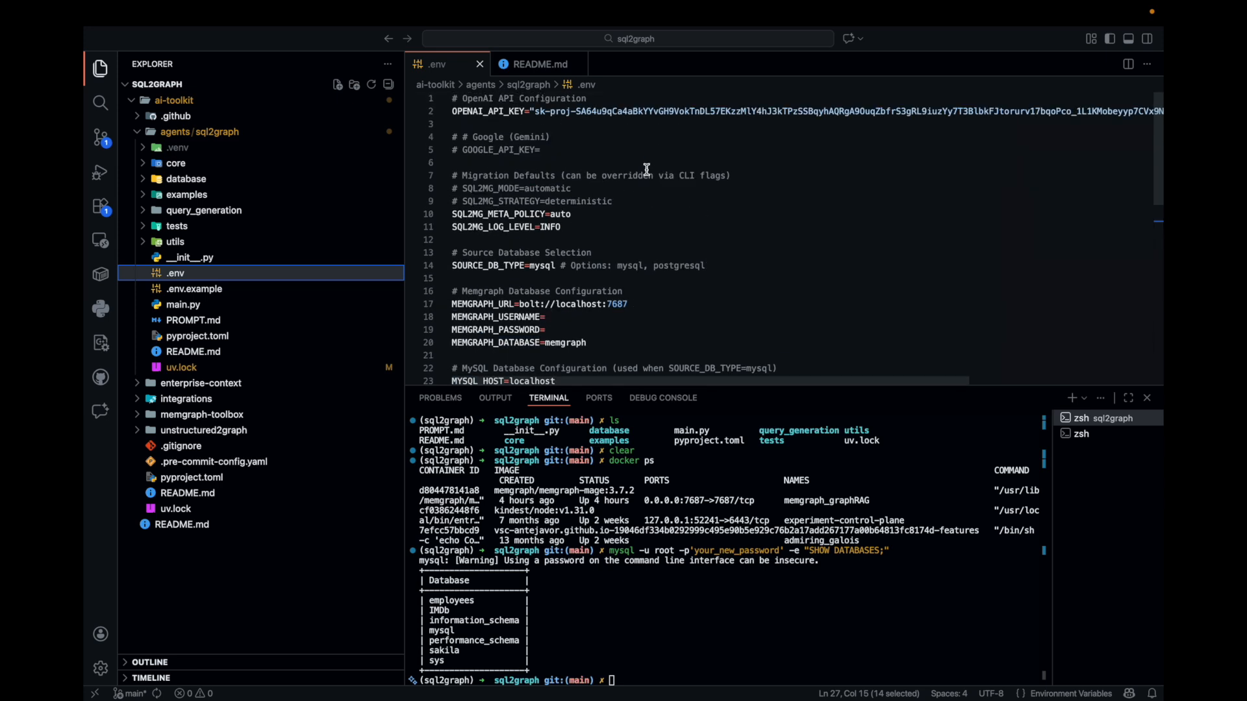
{"action": "double_click", "coordinate": [543, 266]}
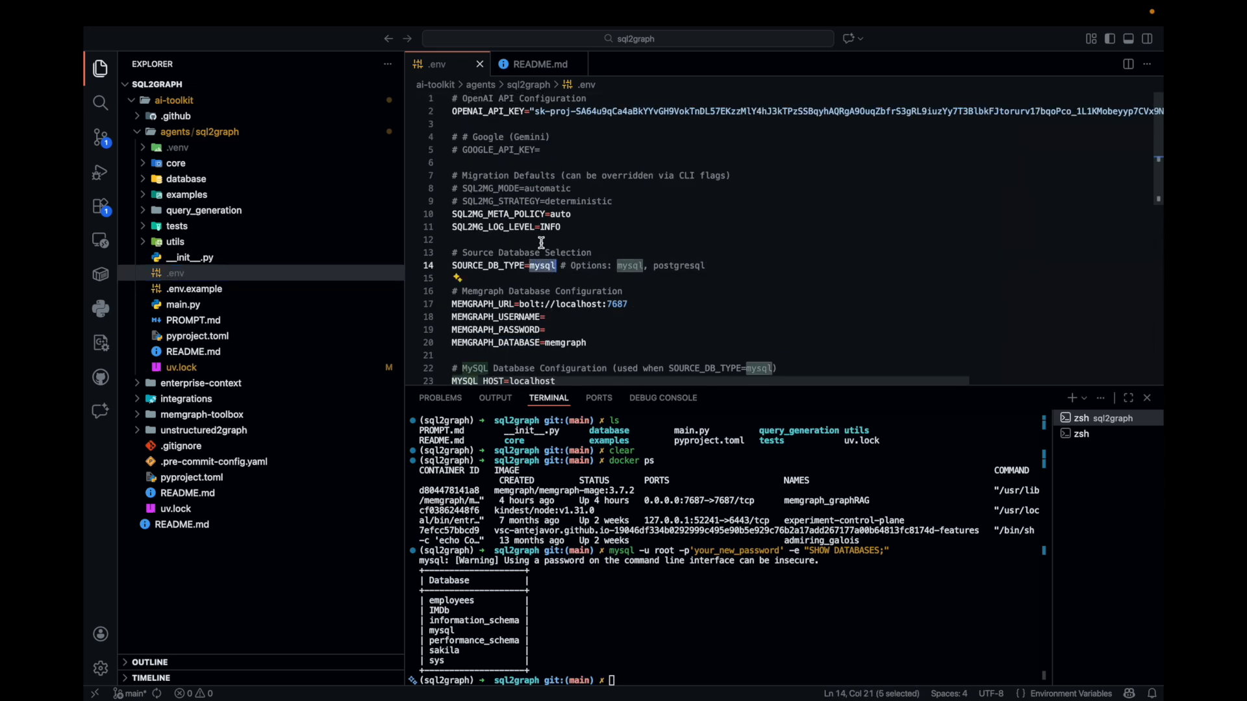
{"action": "double_click", "coordinate": [478, 111]}
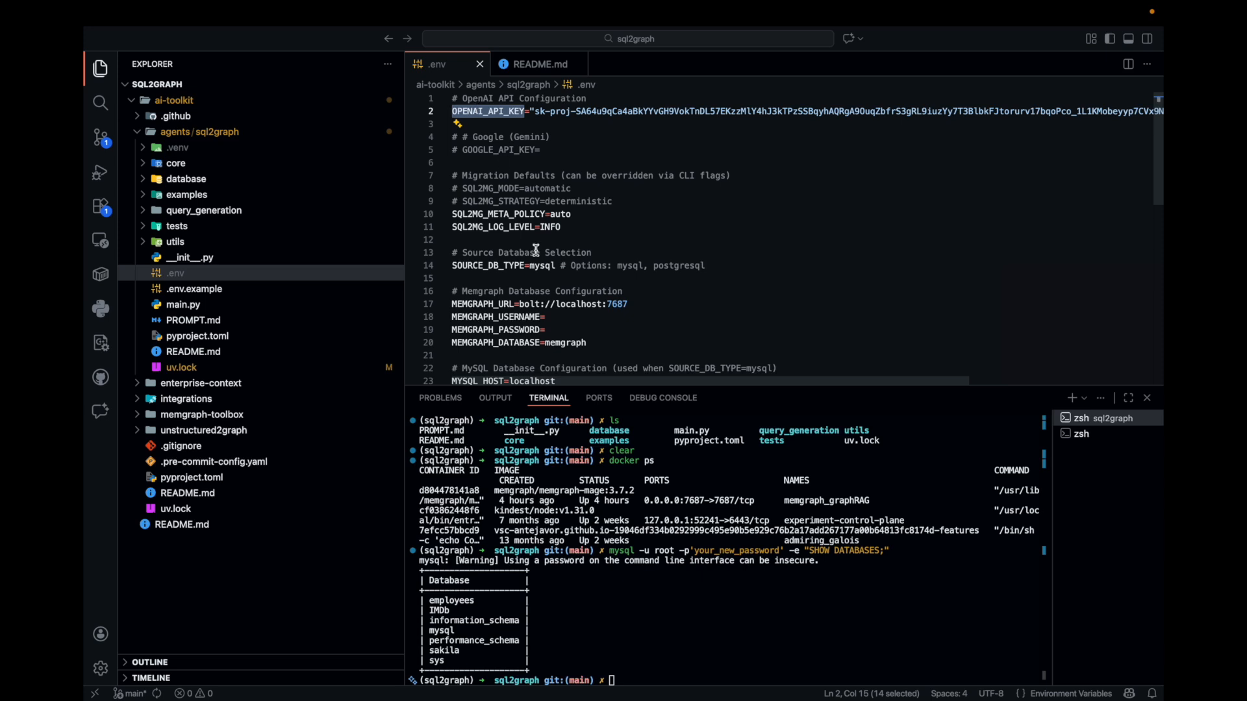
{"action": "scroll", "coordinate": [536, 250], "scroll_direction": "down", "scroll_amount": 5}
{"action": "left_click_drag", "start_coordinate": [594, 173], "coordinate": [429, 123]}
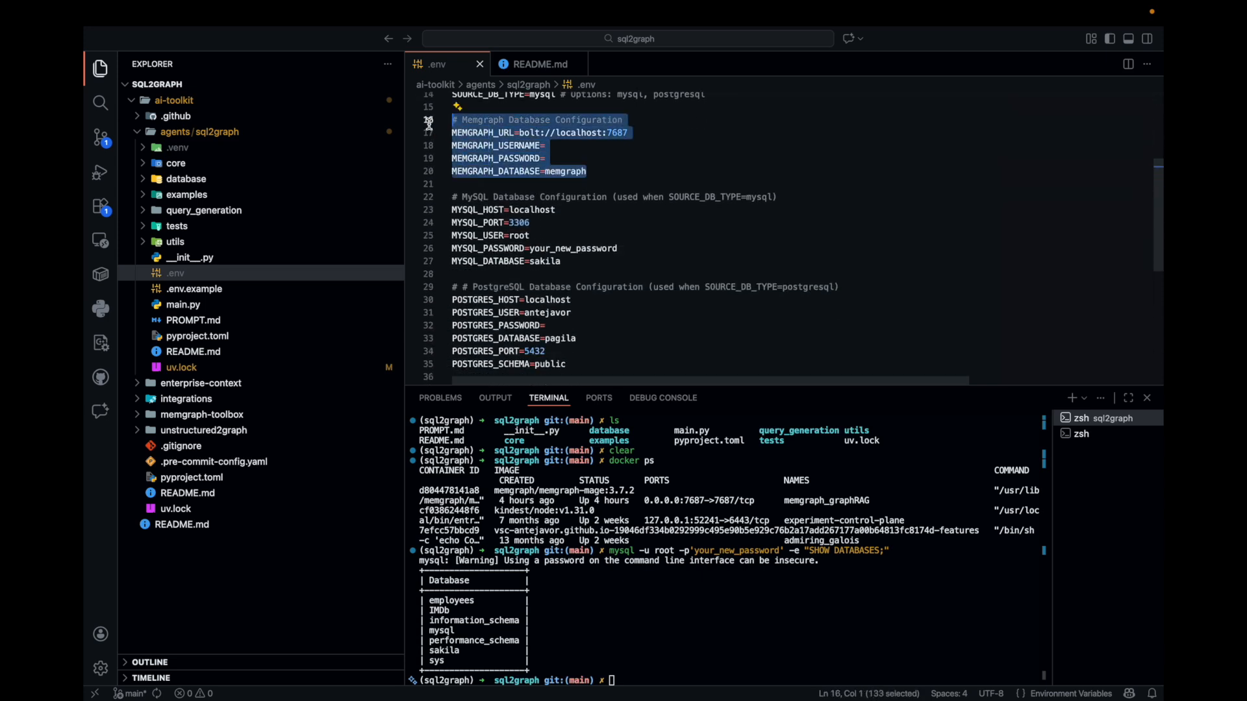
{"action": "left_click_drag", "start_coordinate": [583, 263], "coordinate": [434, 208]}
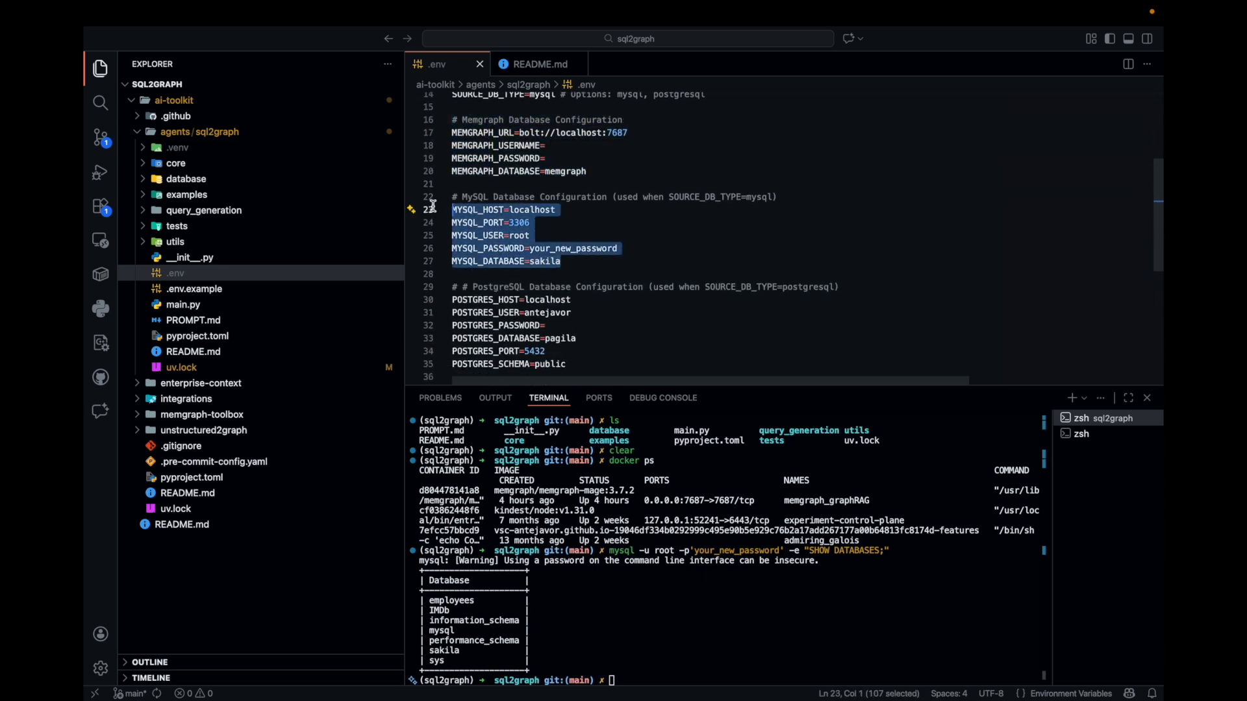
{"action": "scroll", "coordinate": [602, 228], "scroll_direction": "down", "scroll_amount": 4}
{"action": "scroll", "coordinate": [602, 228], "scroll_direction": "up", "scroll_amount": 8}
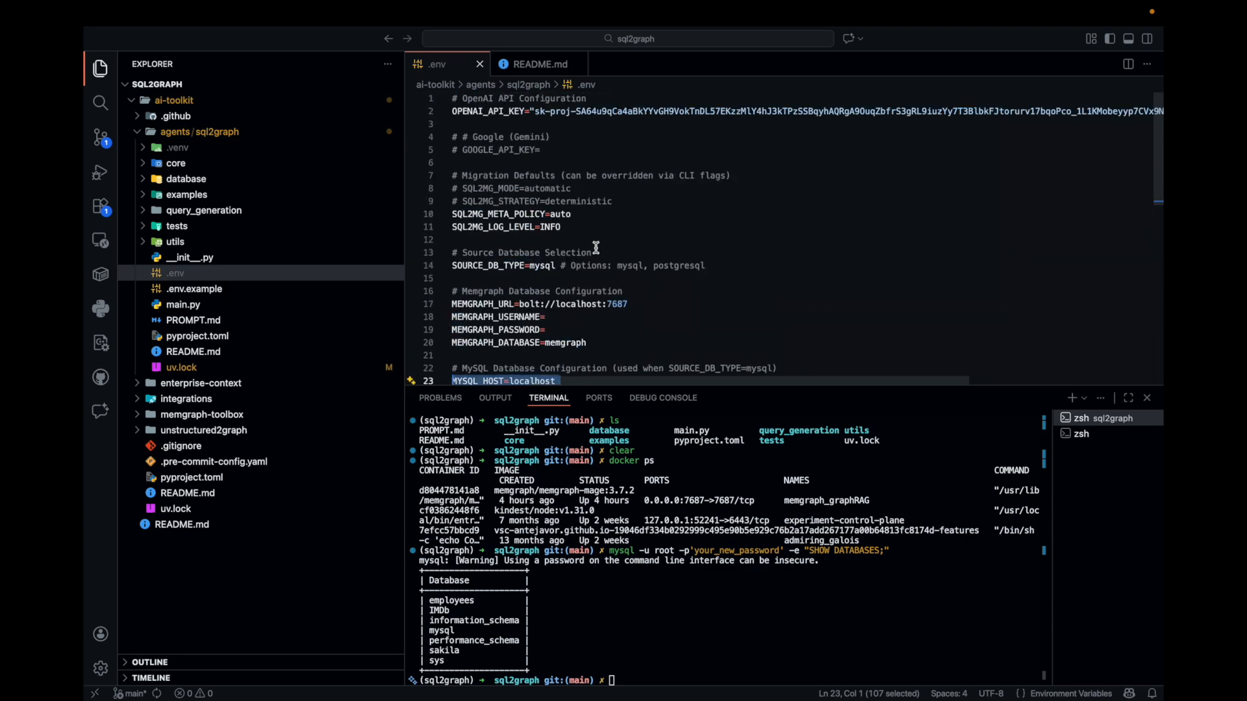
Switch to Chrome and examine the command under Quick start - automatic migration in the Agents documentation
{"action": "key", "text": "ctrl+Right"}
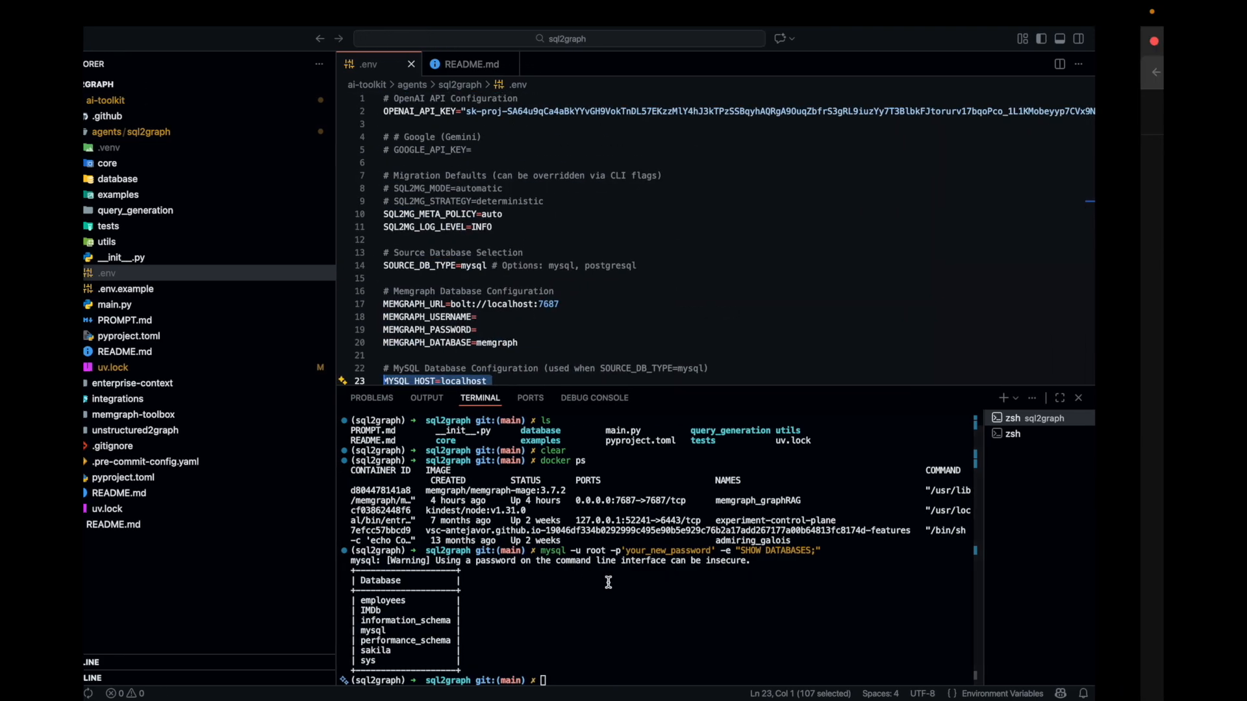
{"action": "scroll", "coordinate": [519, 551], "scroll_direction": "down", "scroll_amount": 6}
{"action": "scroll", "coordinate": [520, 553], "scroll_direction": "down", "scroll_amount": 3}
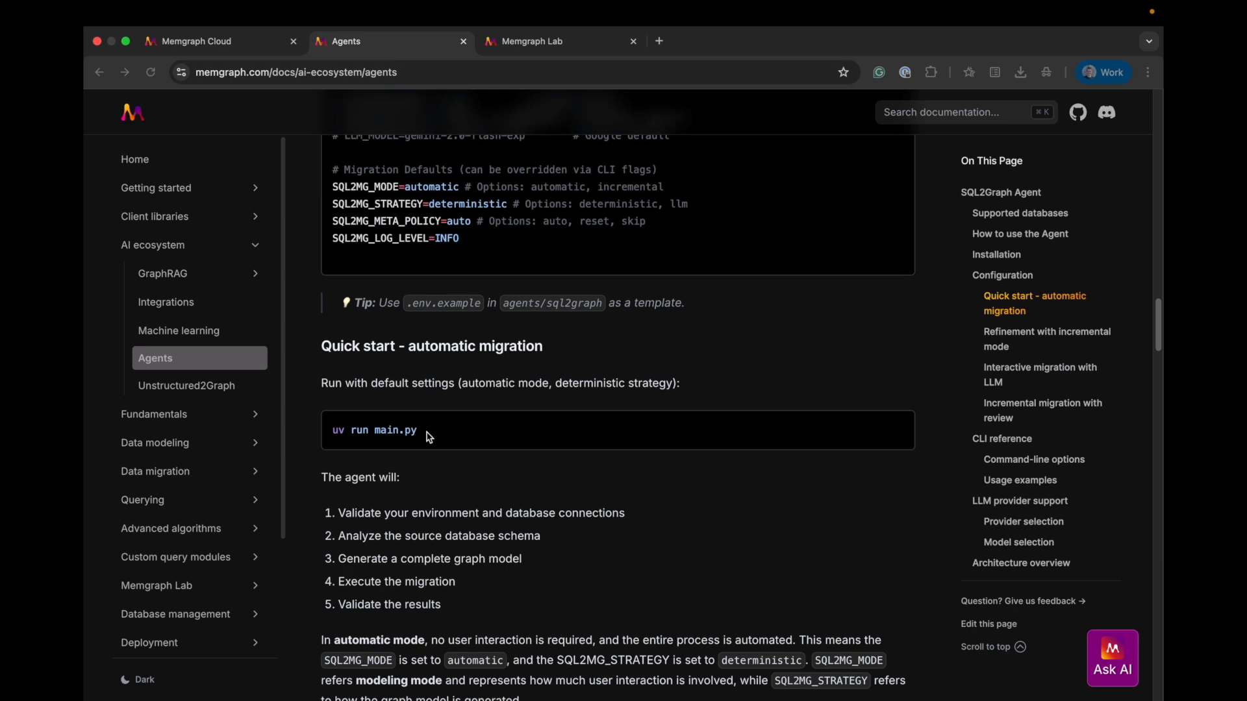
Return to VS Code and run uv run main.py in the sql2graph terminal
{"action": "key", "text": "ctrl+Left"}
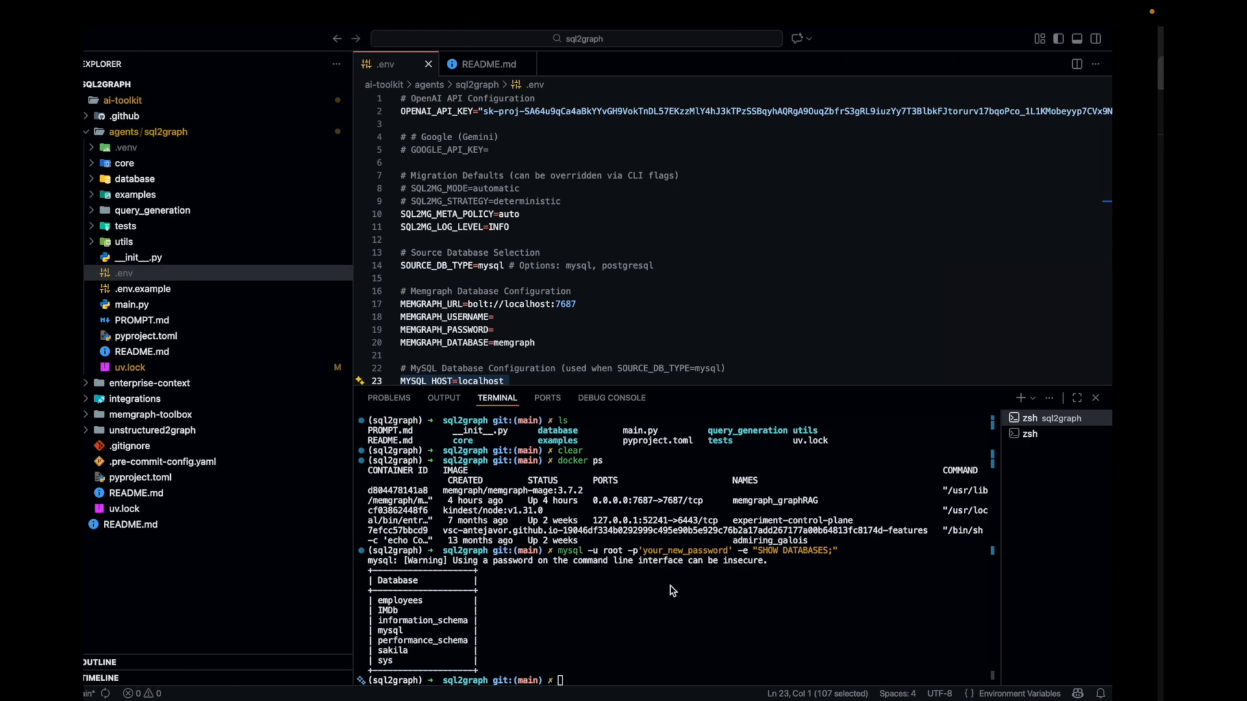
{"action": "type", "text": "uv"}
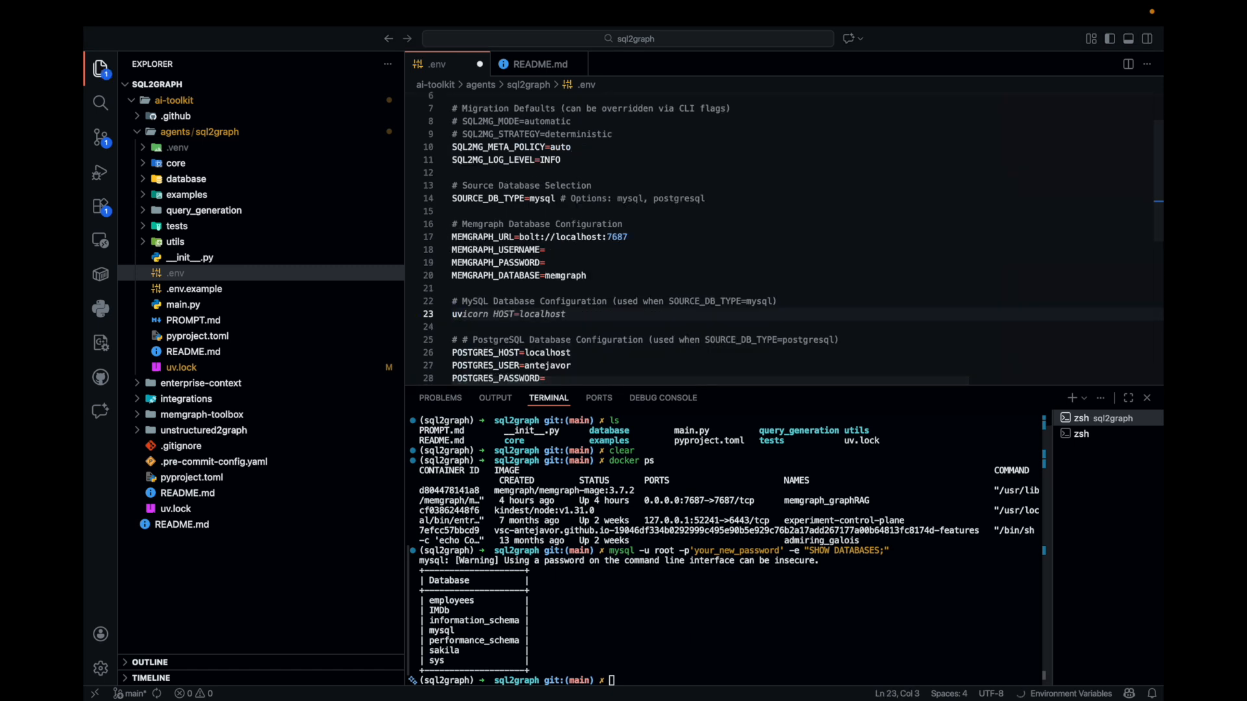
{"action": "key", "text": "BackSpace"}
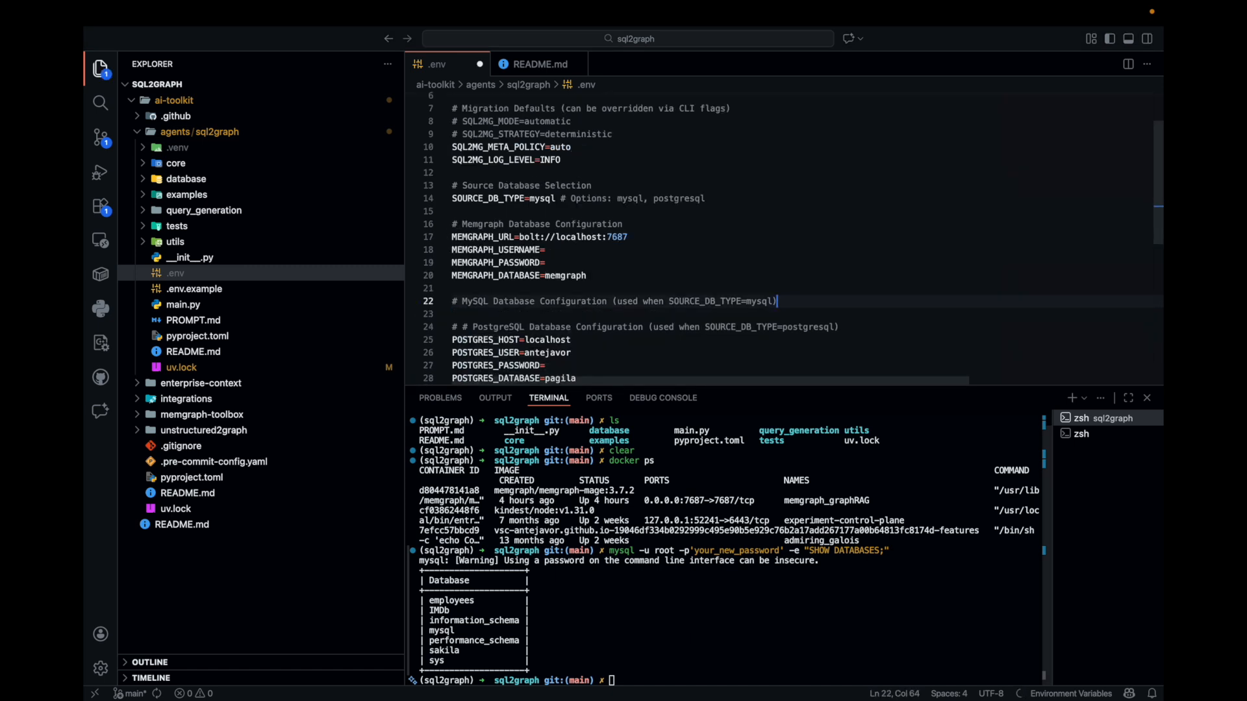
{"action": "left_click", "coordinate": [707, 680]}
{"action": "type", "text": "uv run main.py"}
{"action": "key", "text": "Return"}
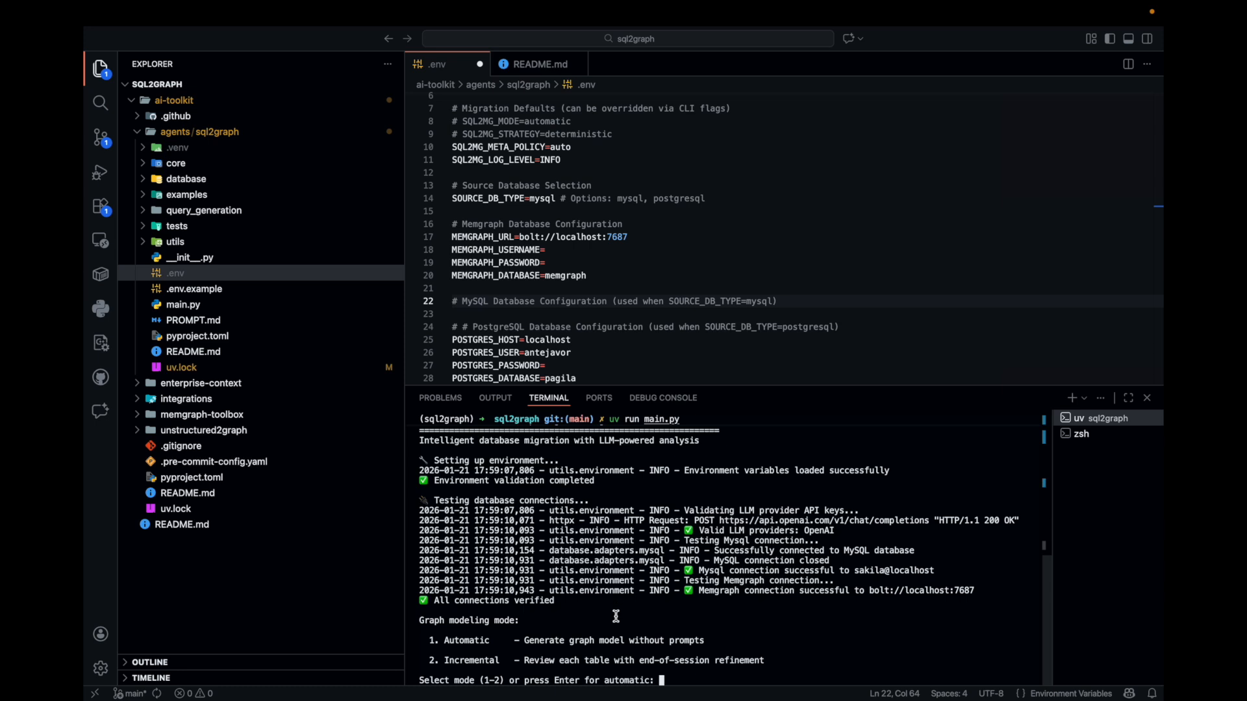
Highlight the commented SQL2MG_MODE and SQL2MG_STRATEGY defaults in .env, and review the Automatic and Incremental graph modeling modes in the terminal
{"action": "scroll", "coordinate": [650, 233], "scroll_direction": "up", "scroll_amount": 2}
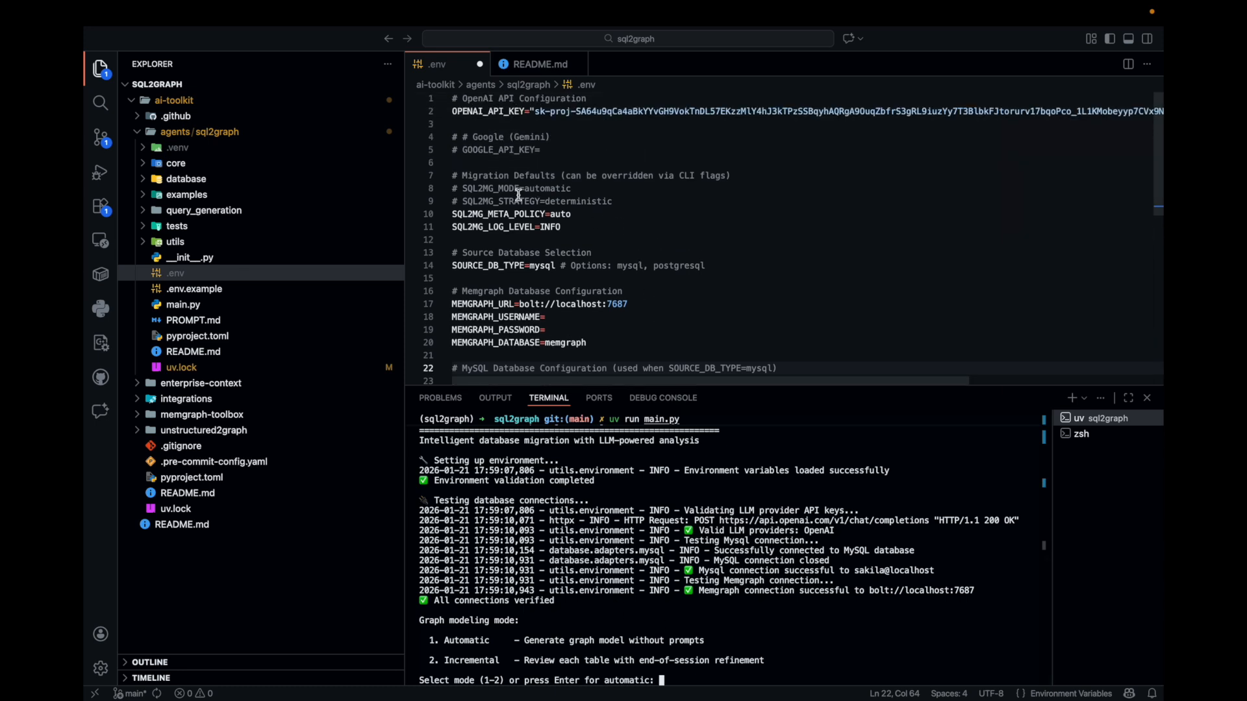
{"action": "left_click_drag", "start_coordinate": [453, 189], "coordinate": [620, 202]}
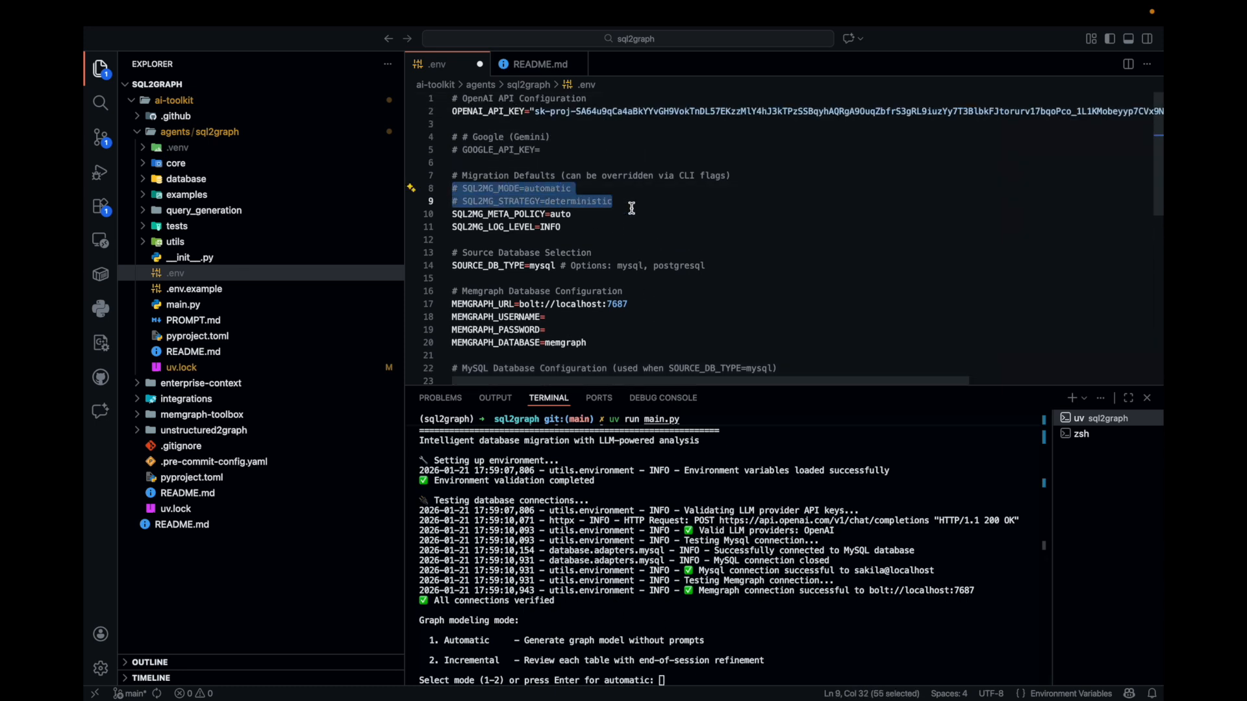
{"action": "scroll", "coordinate": [653, 224], "scroll_direction": "down", "scroll_amount": 10}
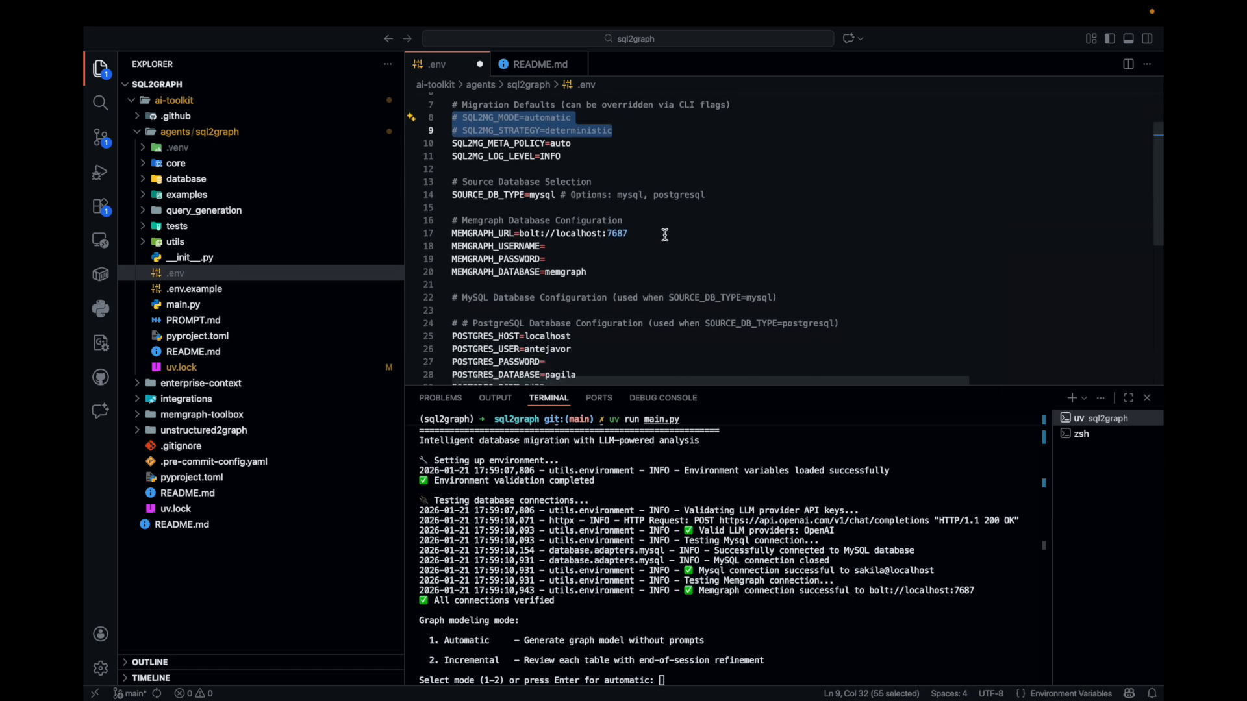
{"action": "left_click", "coordinate": [721, 634]}
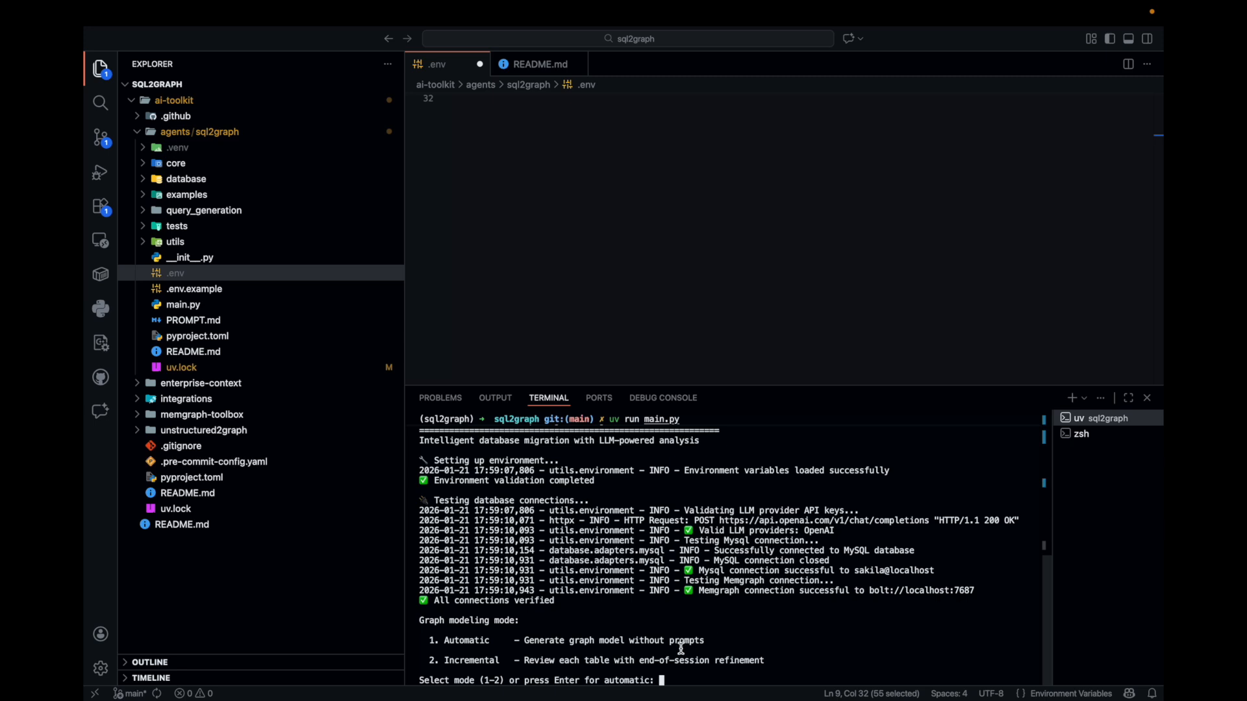
{"action": "left_click_drag", "start_coordinate": [744, 643], "coordinate": [435, 642]}
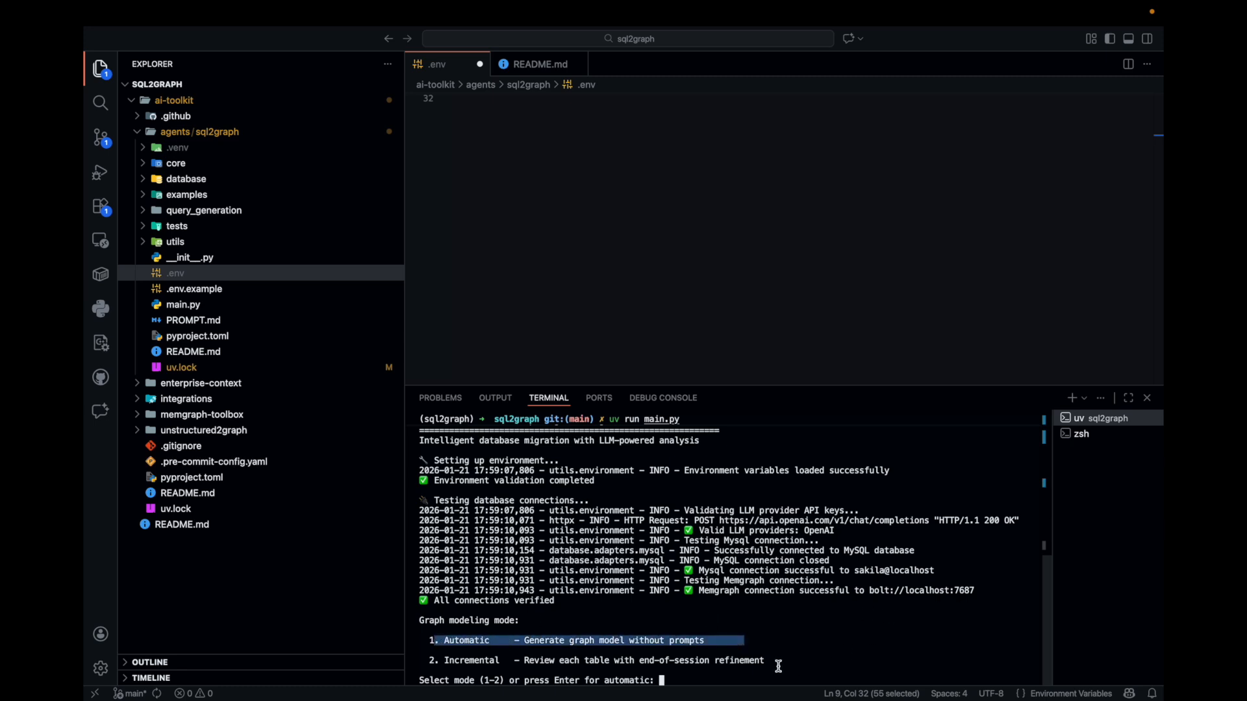
{"action": "left_click_drag", "start_coordinate": [793, 661], "coordinate": [428, 662]}
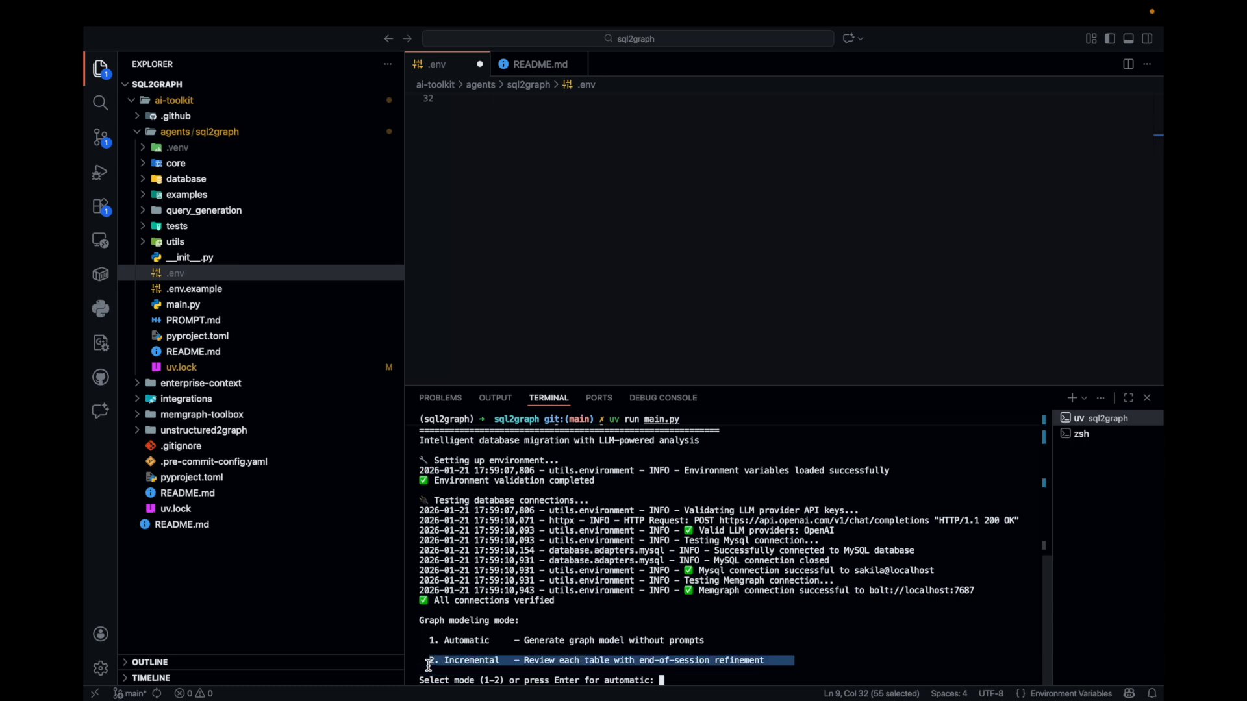
{"action": "left_click", "coordinate": [712, 670]}
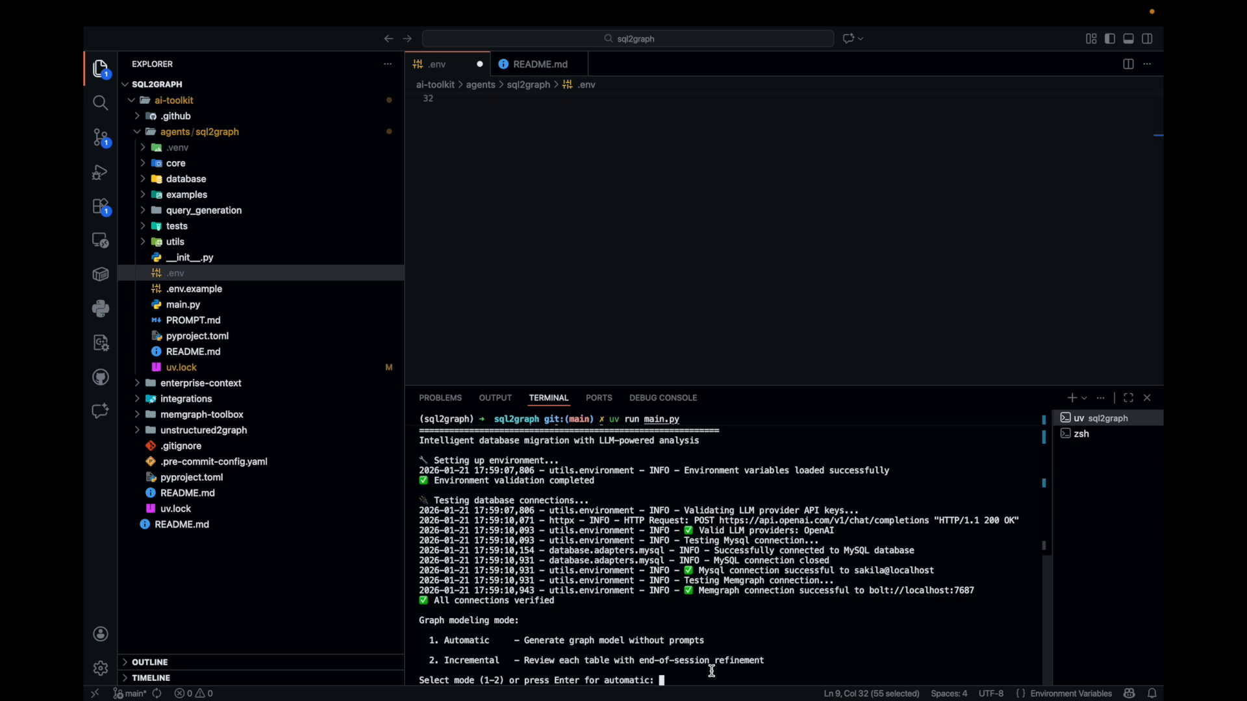
Run the migration with mode 1 (Automatic) and strategy 1 (Deterministic), and highlight the tables processed line in the migration results
{"action": "type", "text": "1"}
{"action": "key", "text": "Return"}
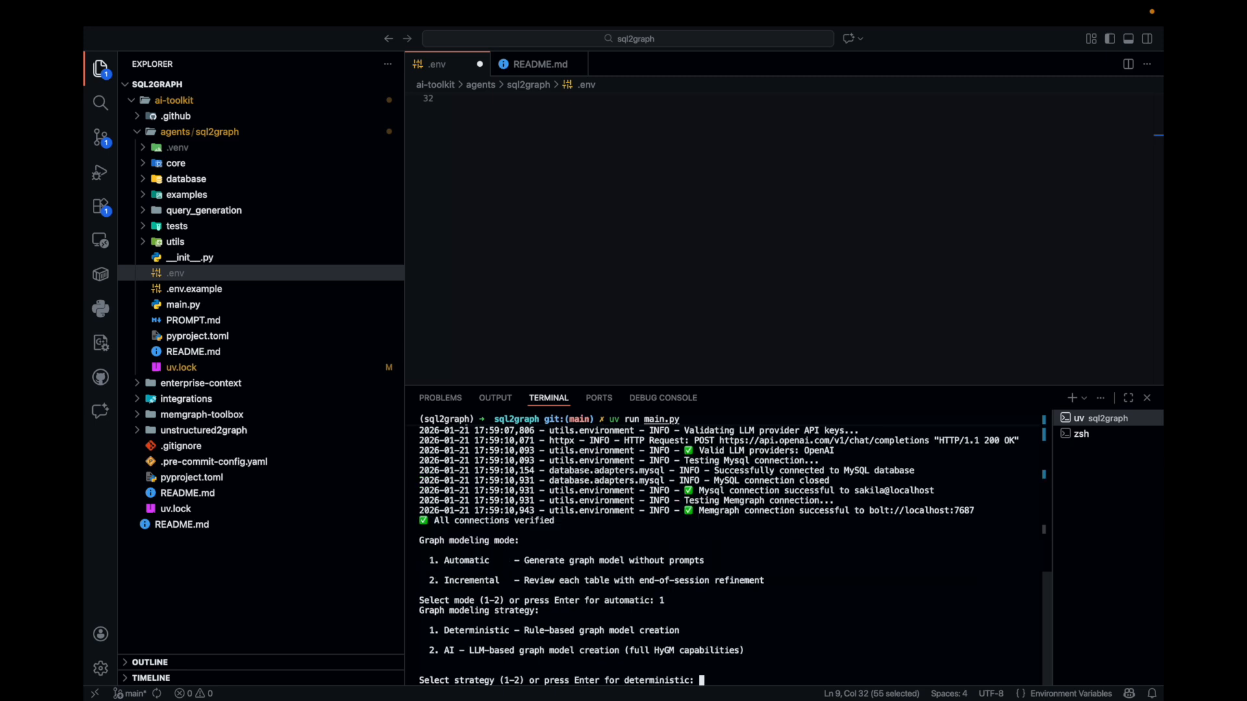
{"action": "type", "text": "1"}
{"action": "key", "text": "Return"}
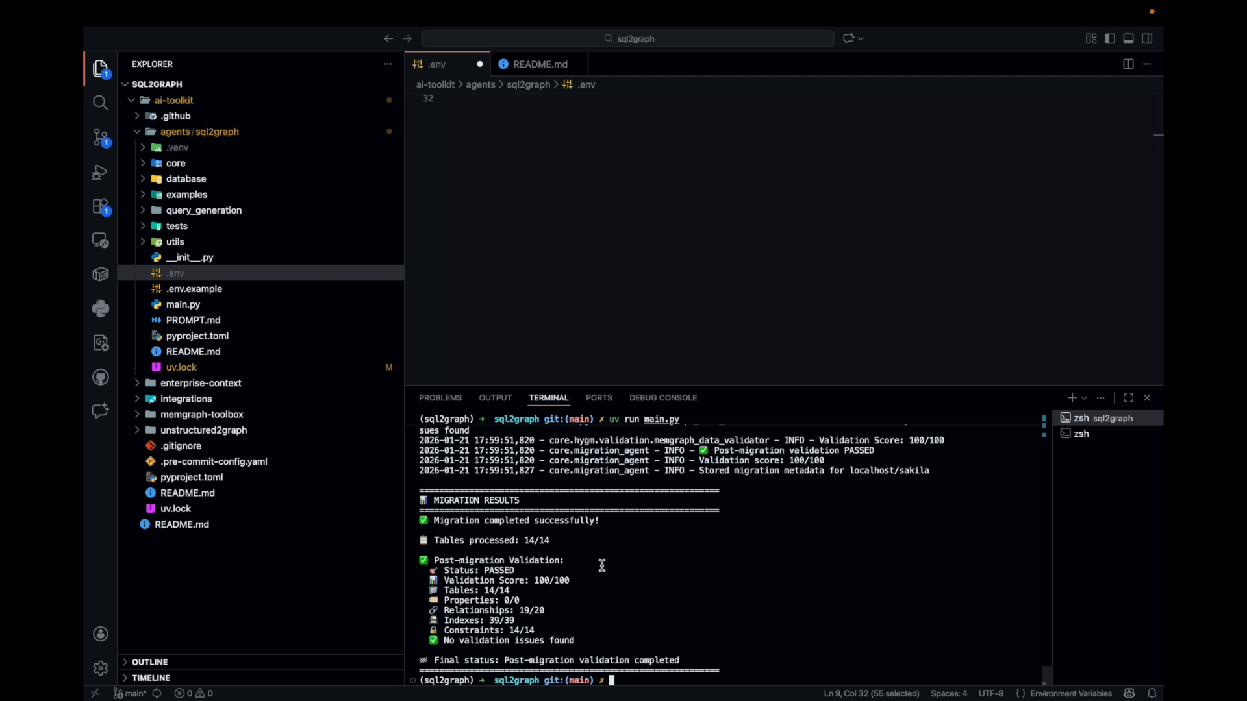
{"action": "left_click_drag", "start_coordinate": [592, 539], "coordinate": [415, 540]}
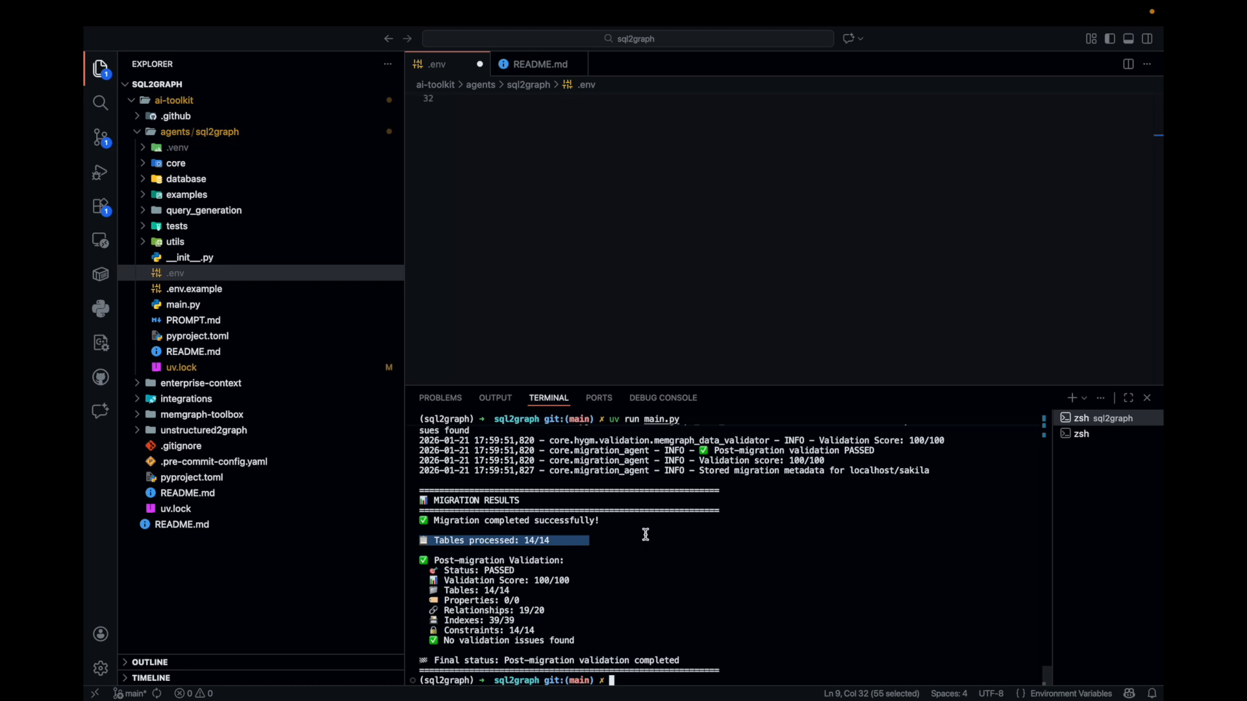
Switch to Memgraph Lab, open the graph schema and regenerate it from the migrated data
{"action": "key", "text": "ctrl+Left"}
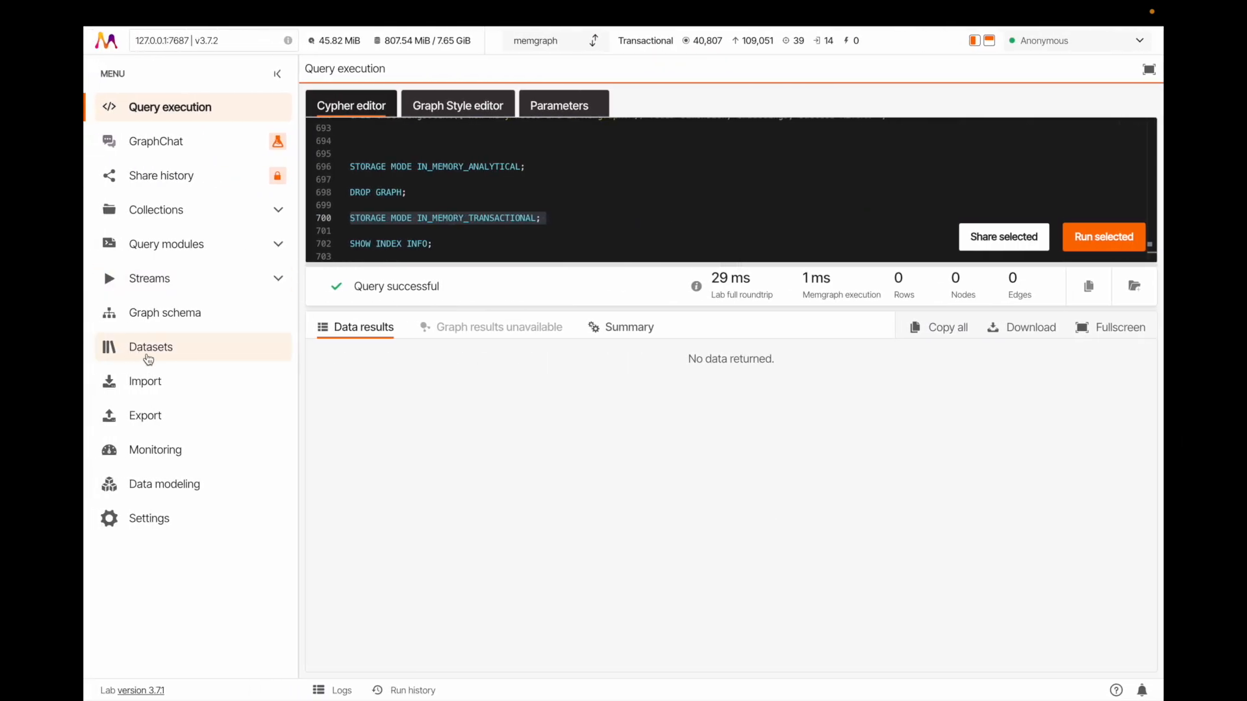
{"action": "left_click", "coordinate": [141, 312]}
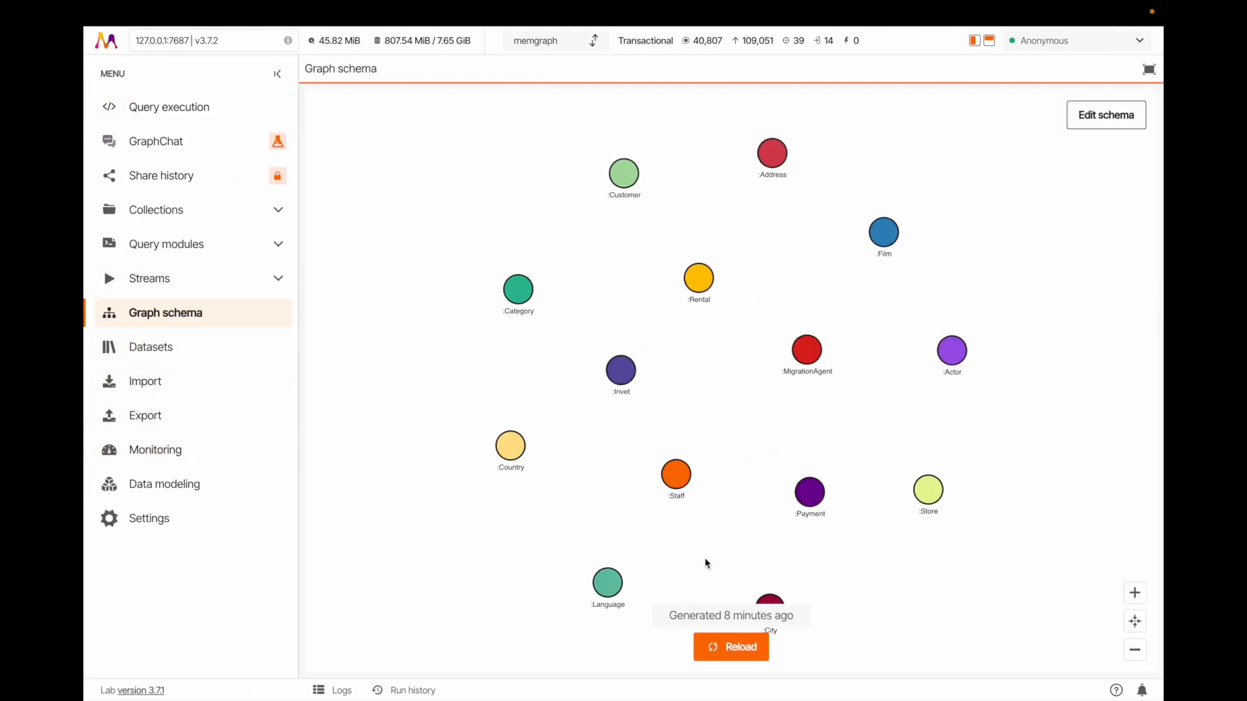
{"action": "left_click", "coordinate": [717, 648]}
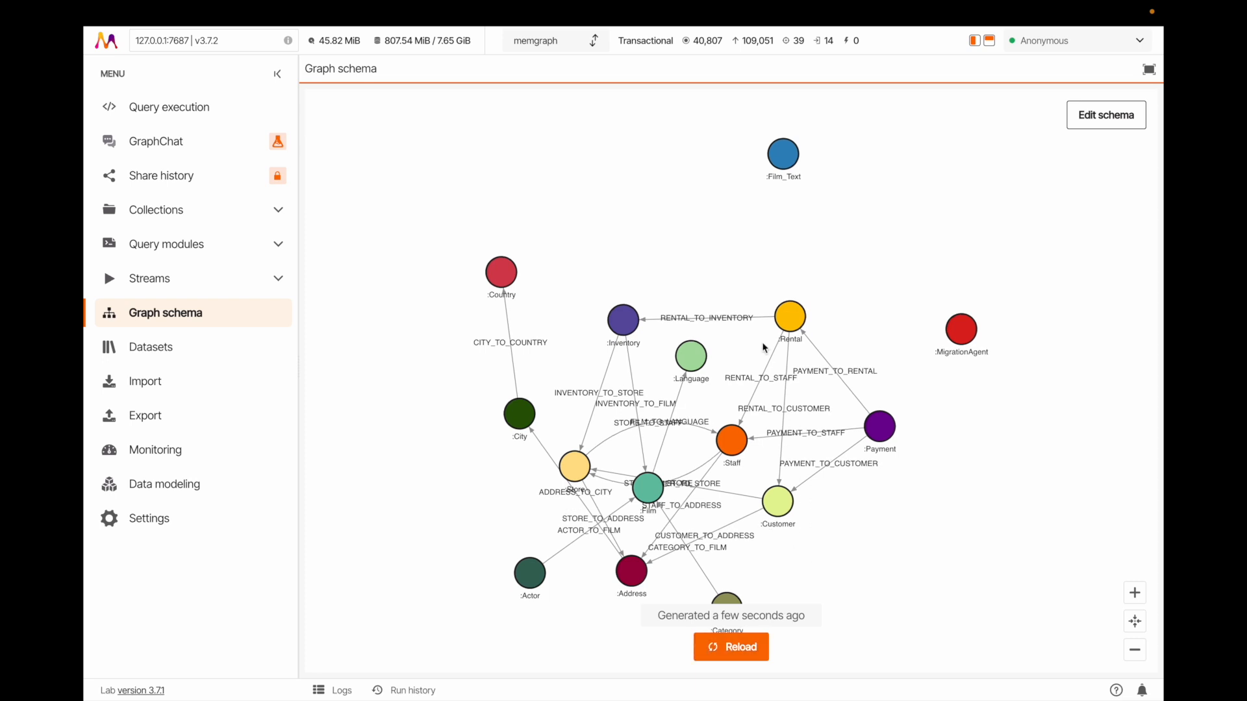
Spread out the Inventory, Address, City, Store, Film, Payment and Customer nodes in the graph schema so their relationships are readable
{"action": "left_click_drag", "start_coordinate": [624, 321], "coordinate": [619, 189]}
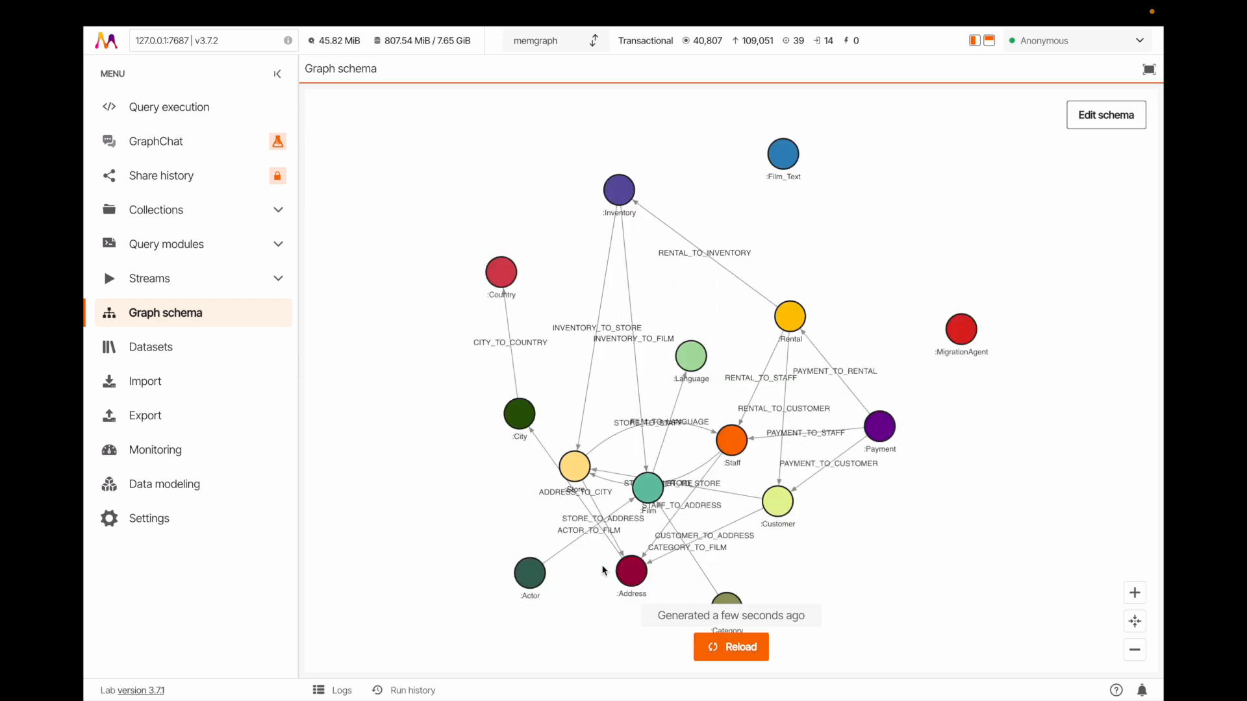
{"action": "left_click_drag", "start_coordinate": [627, 569], "coordinate": [586, 613]}
{"action": "left_click_drag", "start_coordinate": [528, 430], "coordinate": [455, 441]}
{"action": "left_click_drag", "start_coordinate": [577, 477], "coordinate": [541, 433]}
{"action": "left_click_drag", "start_coordinate": [639, 497], "coordinate": [615, 490]}
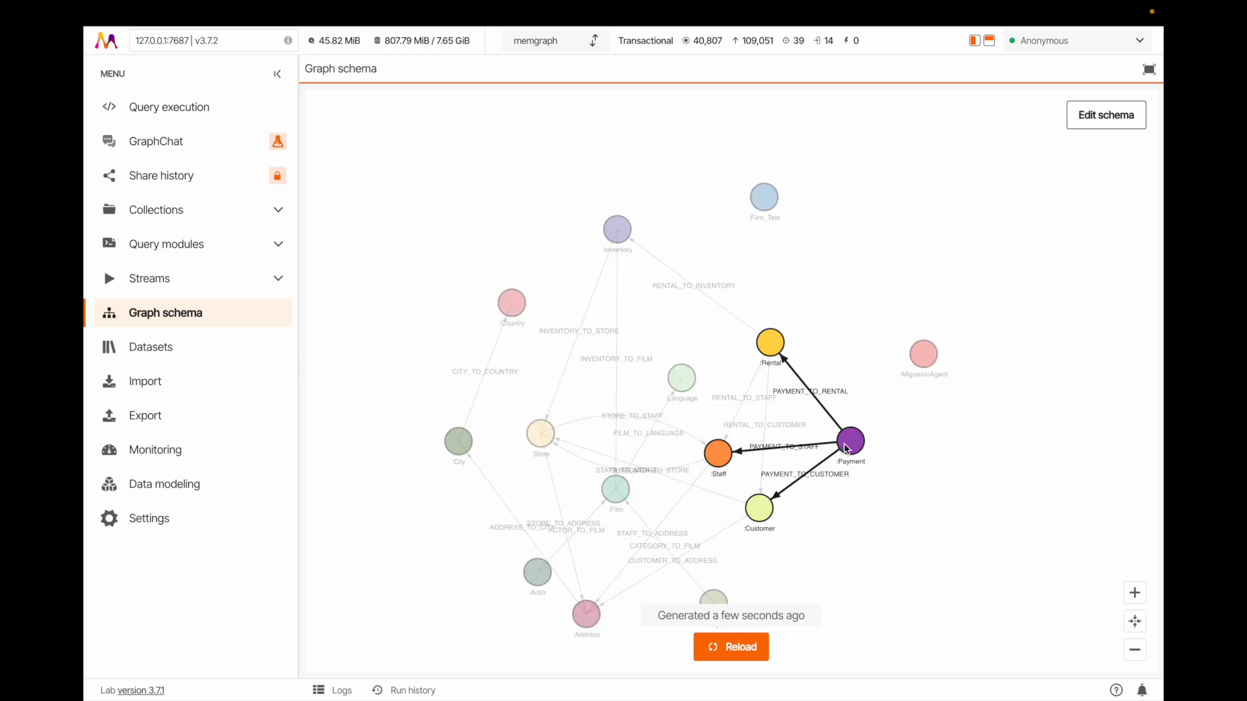
{"action": "left_click_drag", "start_coordinate": [849, 443], "coordinate": [919, 456]}
{"action": "left_click_drag", "start_coordinate": [760, 508], "coordinate": [831, 563]}
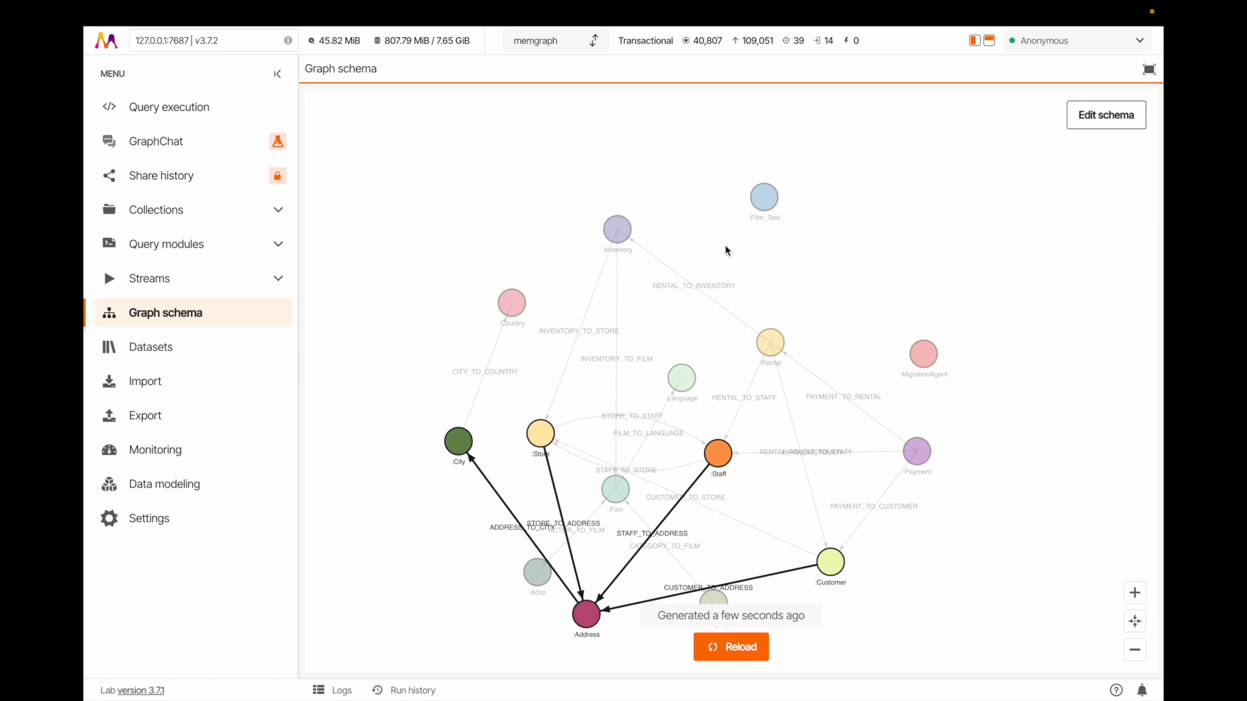
{"action": "scroll", "coordinate": [452, 432], "scroll_direction": "down", "scroll_amount": 1}
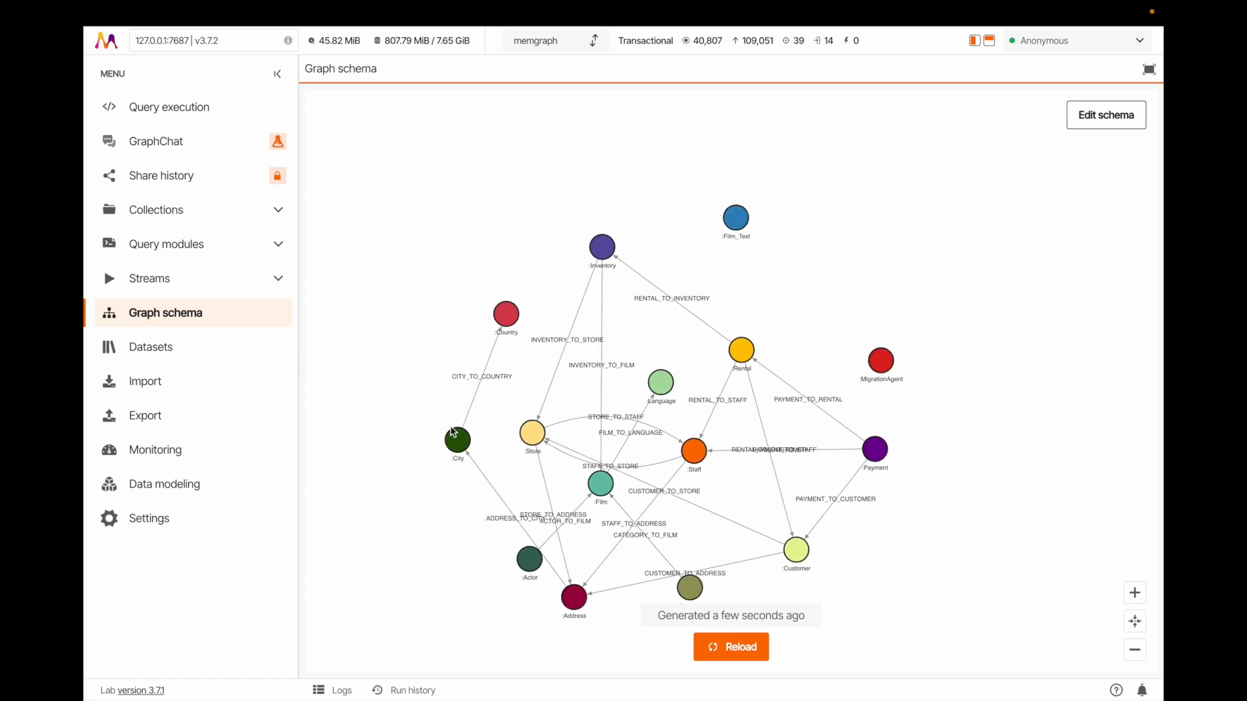
{"action": "scroll", "coordinate": [452, 431], "scroll_direction": "up", "scroll_amount": 3}
{"action": "left_click_drag", "start_coordinate": [487, 459], "coordinate": [471, 406]}
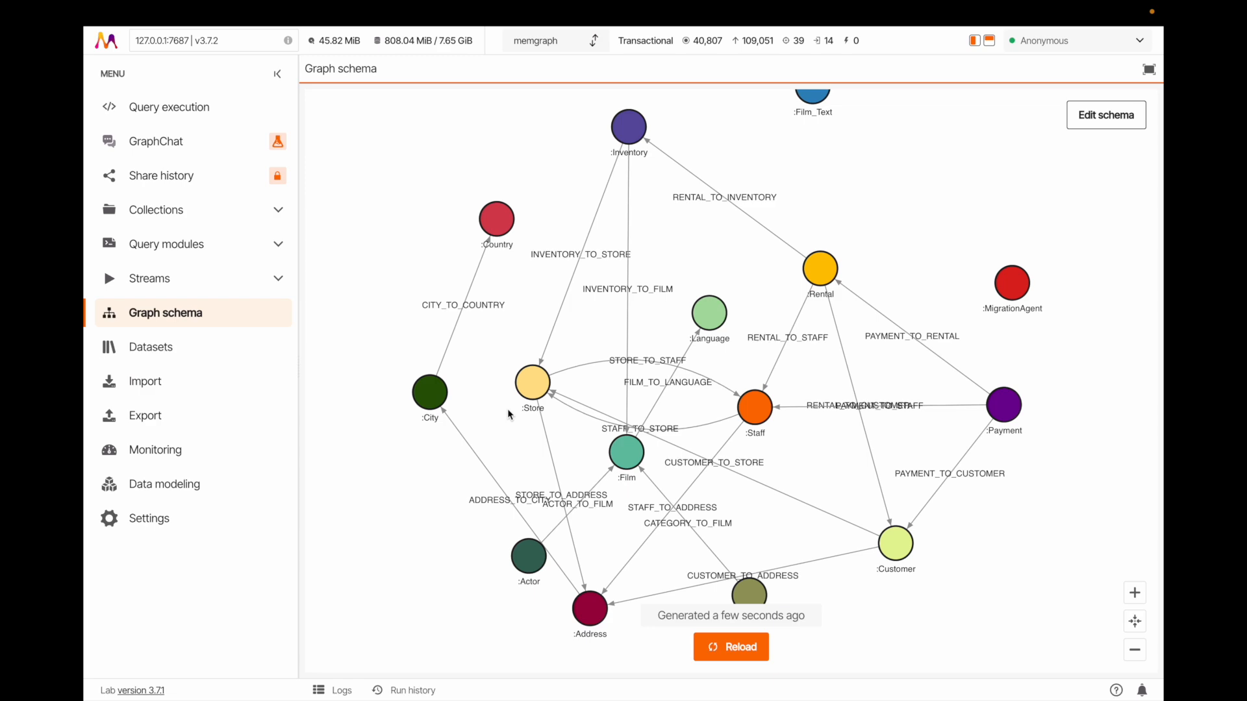
{"action": "key", "text": "ctrl+Right"}
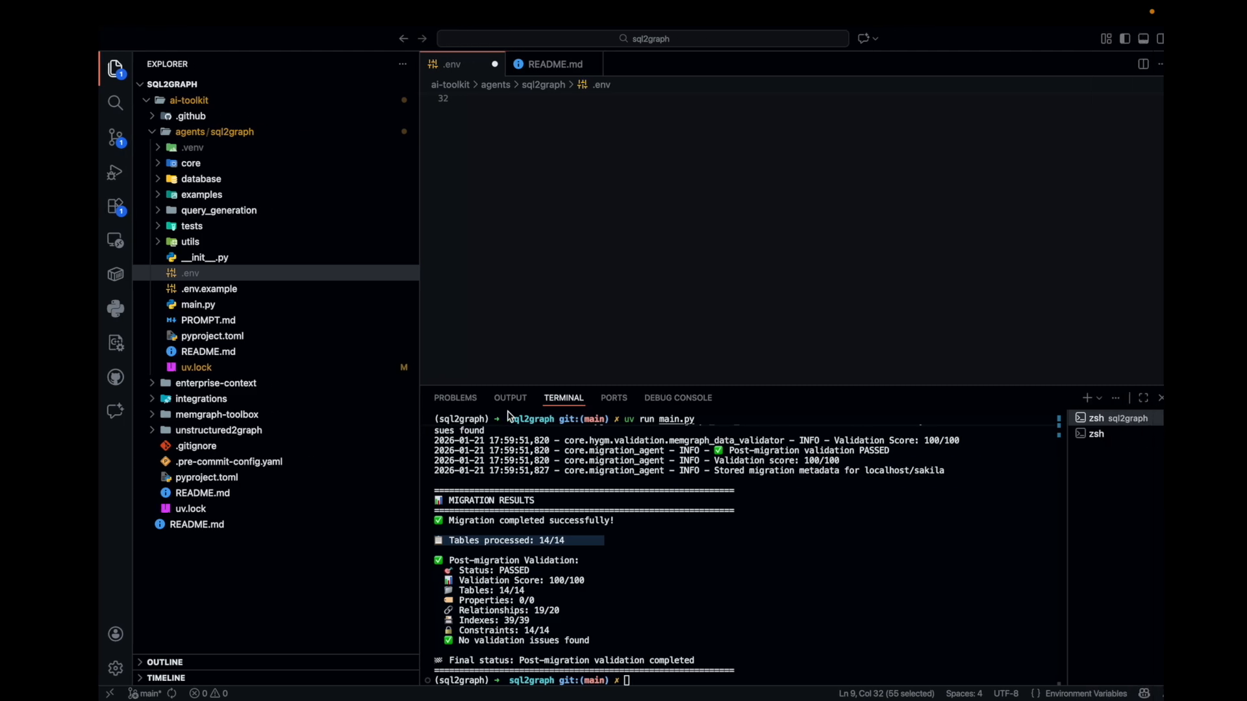
{"action": "key", "text": "ctrl+Left"}
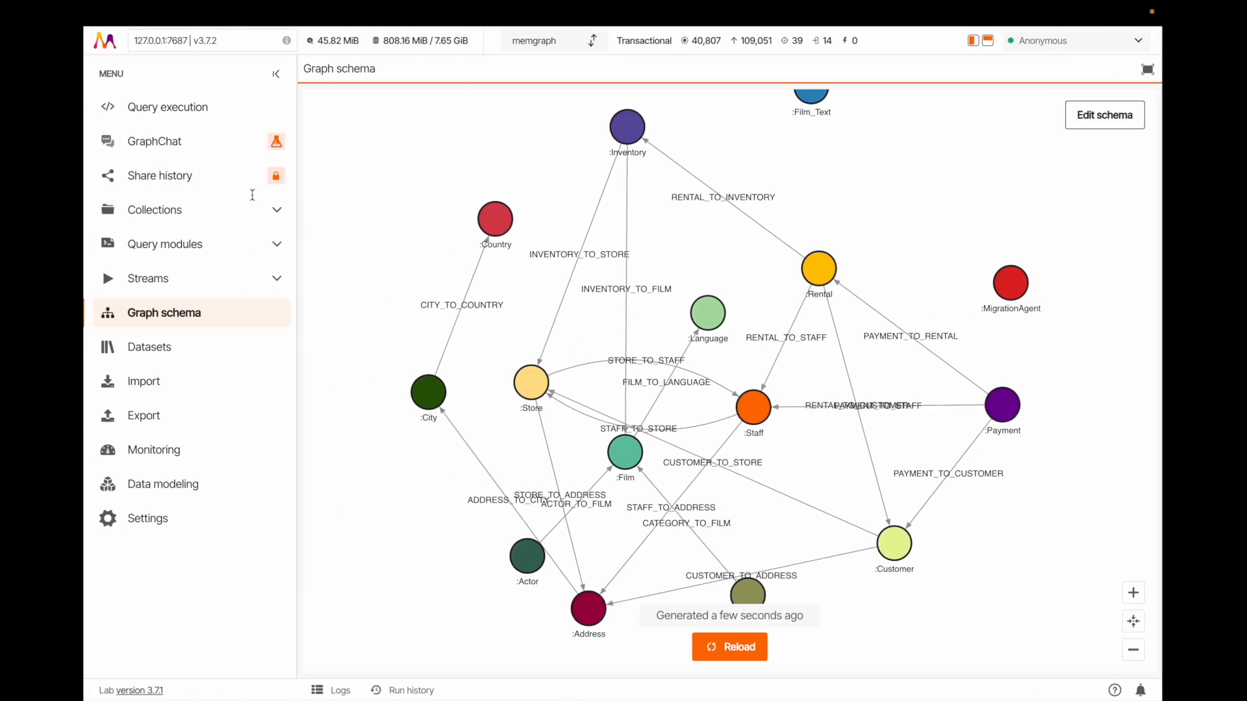
Open query execution, find the storage mode statements near the end of the Cypher script, and run STORAGE MODE IN_MEMORY_ANALYTICAL
{"action": "left_click", "coordinate": [189, 111]}
{"action": "scroll", "coordinate": [556, 169], "scroll_direction": "down", "scroll_amount": 20}
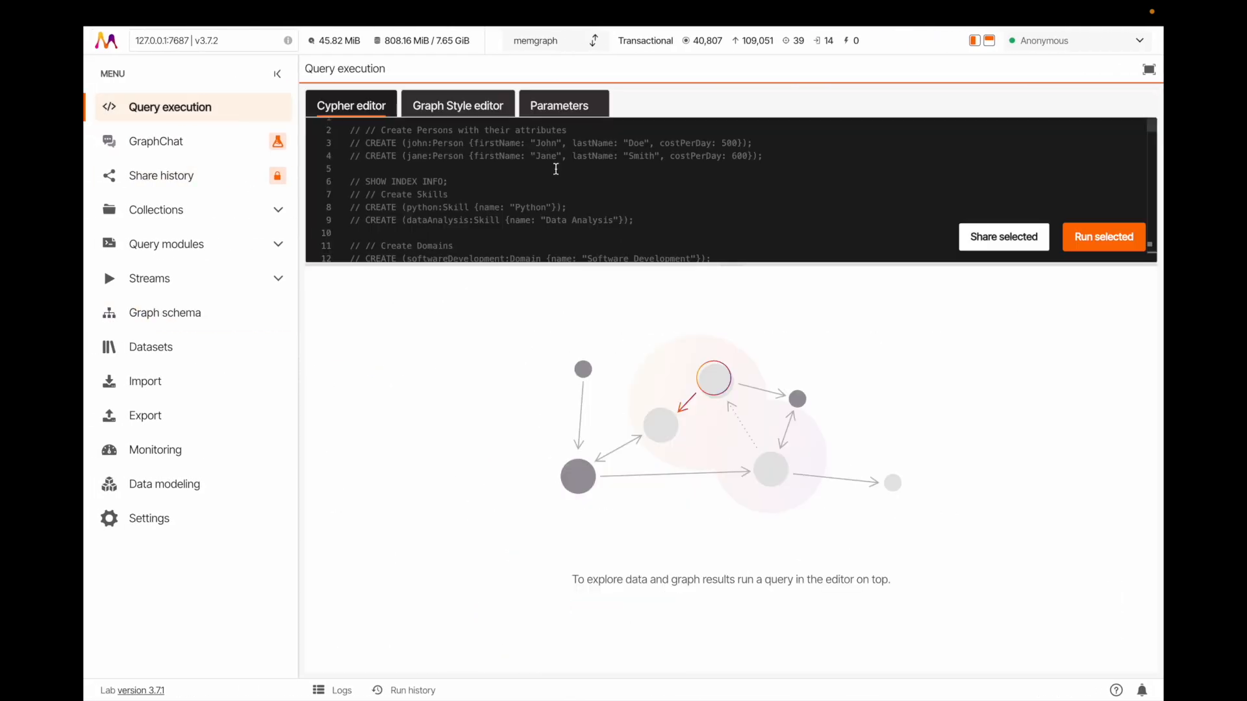
{"action": "scroll", "coordinate": [556, 169], "scroll_direction": "down", "scroll_amount": 20}
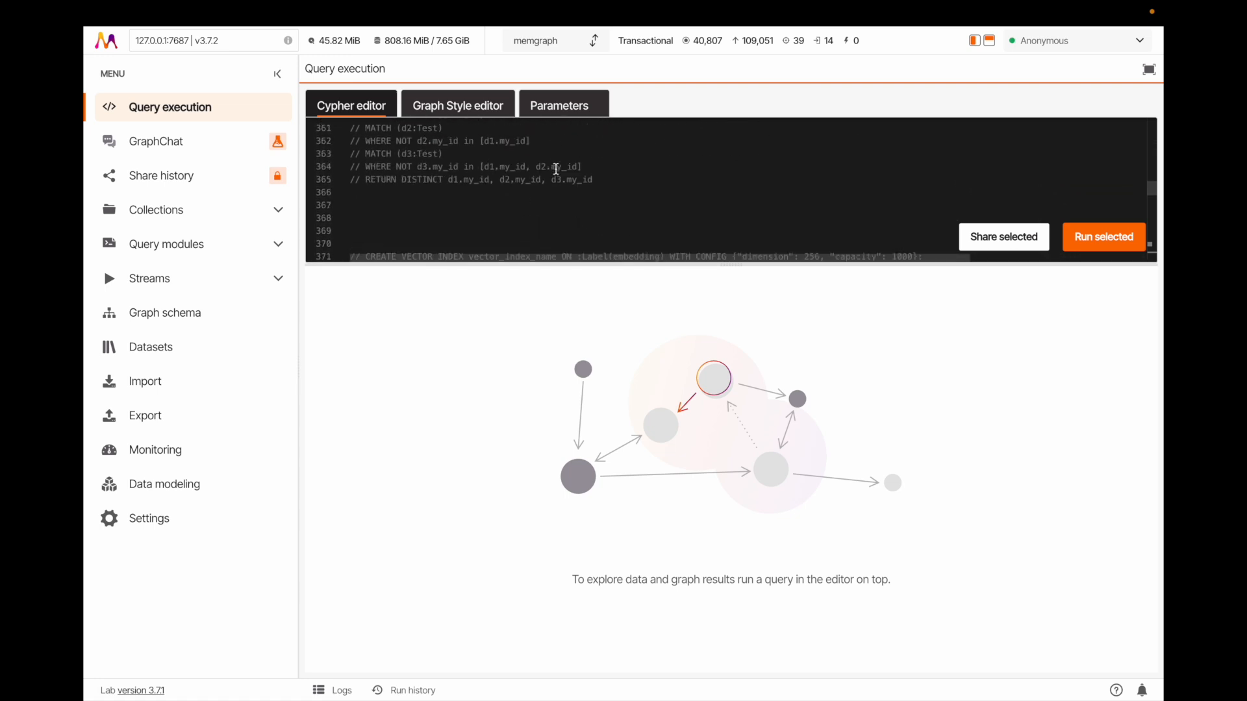
{"action": "scroll", "coordinate": [556, 169], "scroll_direction": "up", "scroll_amount": 5}
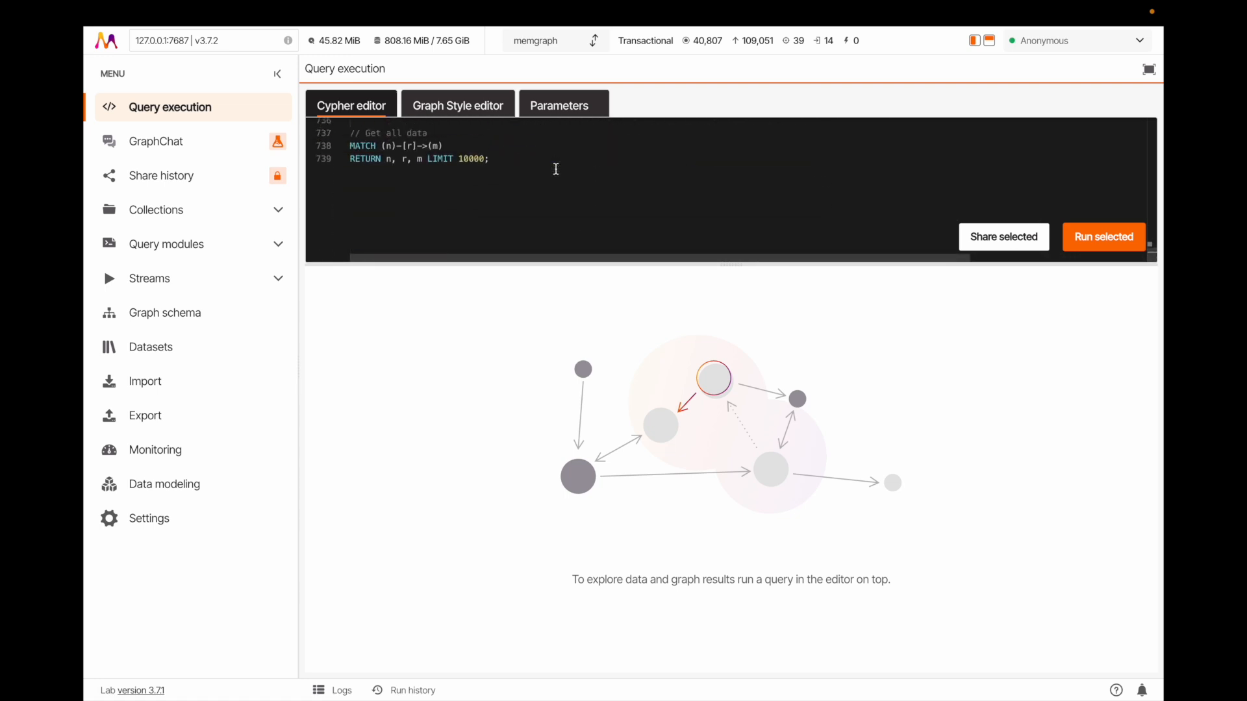
{"action": "left_click", "coordinate": [555, 168]}
{"action": "left_click", "coordinate": [556, 169]}
{"action": "scroll", "coordinate": [556, 169], "scroll_direction": "up", "scroll_amount": 2}
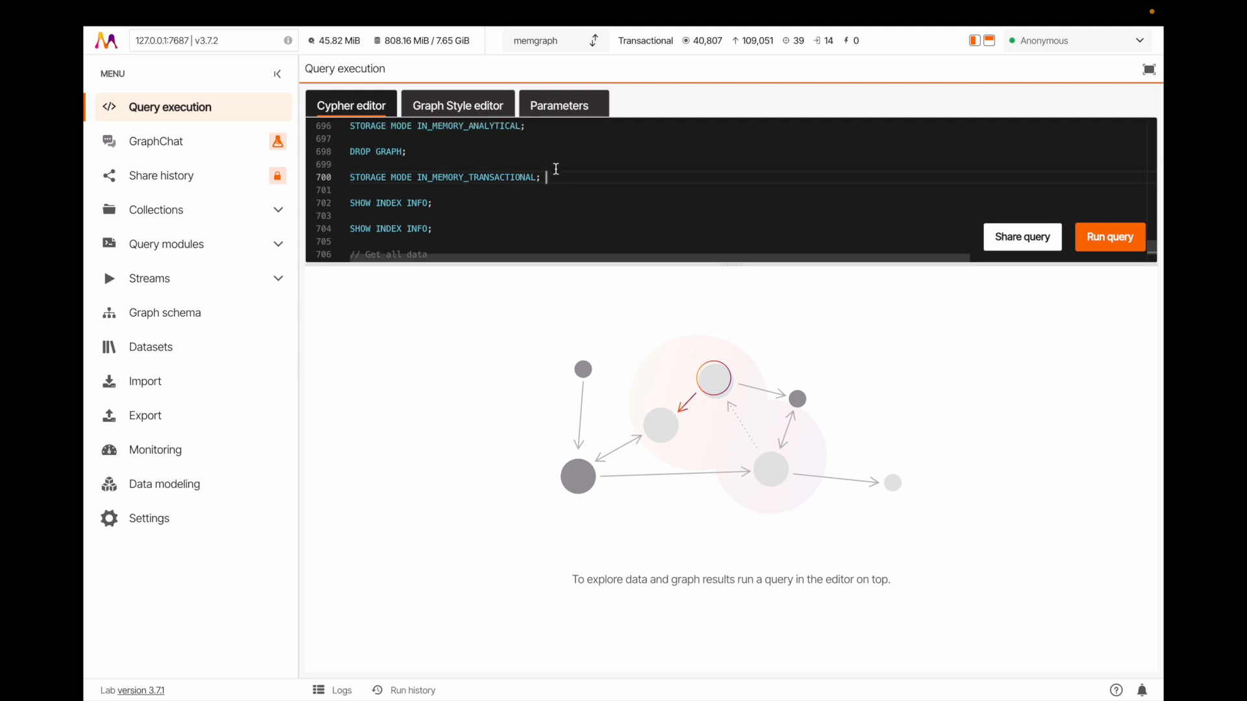
{"action": "left_click_drag", "start_coordinate": [553, 173], "coordinate": [333, 183]}
{"action": "left_click", "coordinate": [1079, 238]}
Run DROP GRAPH to clear the database, and run STORAGE MODE IN_MEMORY_TRANSACTIONAL to restore transactional mode
{"action": "left_click", "coordinate": [402, 204]}
{"action": "left_click_drag", "start_coordinate": [409, 204], "coordinate": [349, 204]}
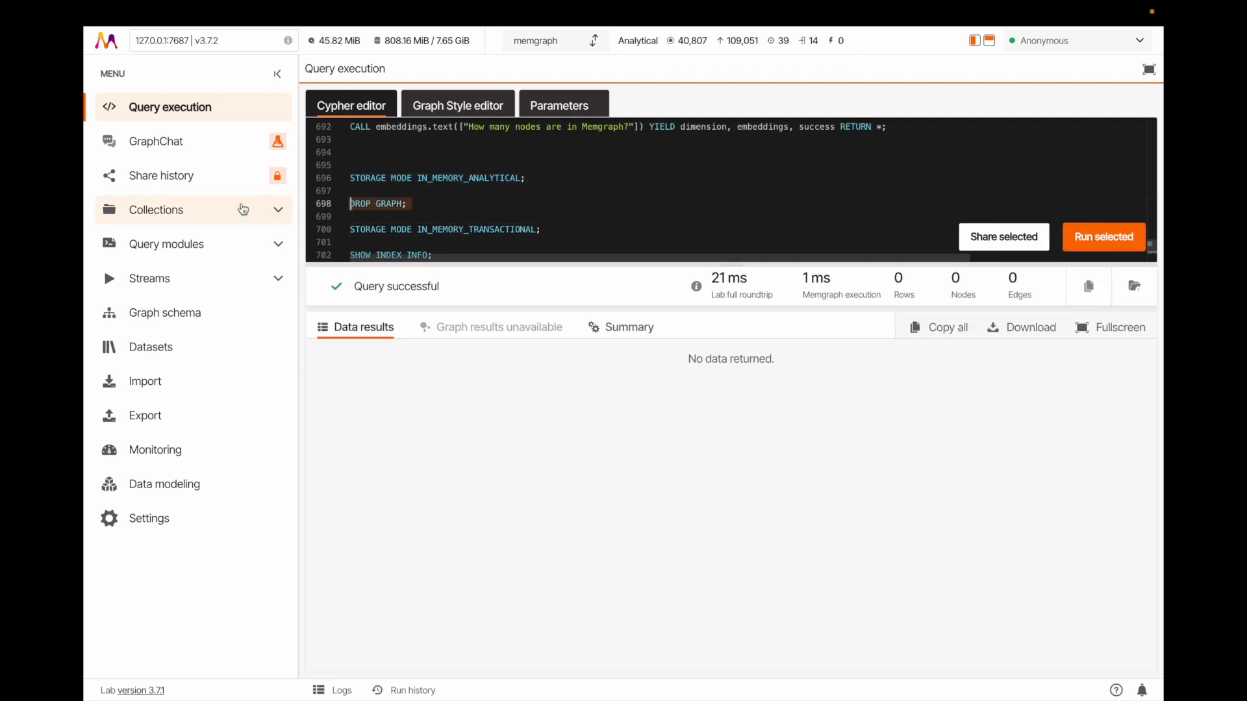
{"action": "left_click", "coordinate": [1104, 237]}
{"action": "left_click_drag", "start_coordinate": [556, 233], "coordinate": [334, 242]}
{"action": "left_click", "coordinate": [406, 239]}
{"action": "left_click_drag", "start_coordinate": [555, 238], "coordinate": [359, 238]}
{"action": "left_click", "coordinate": [1091, 241]}
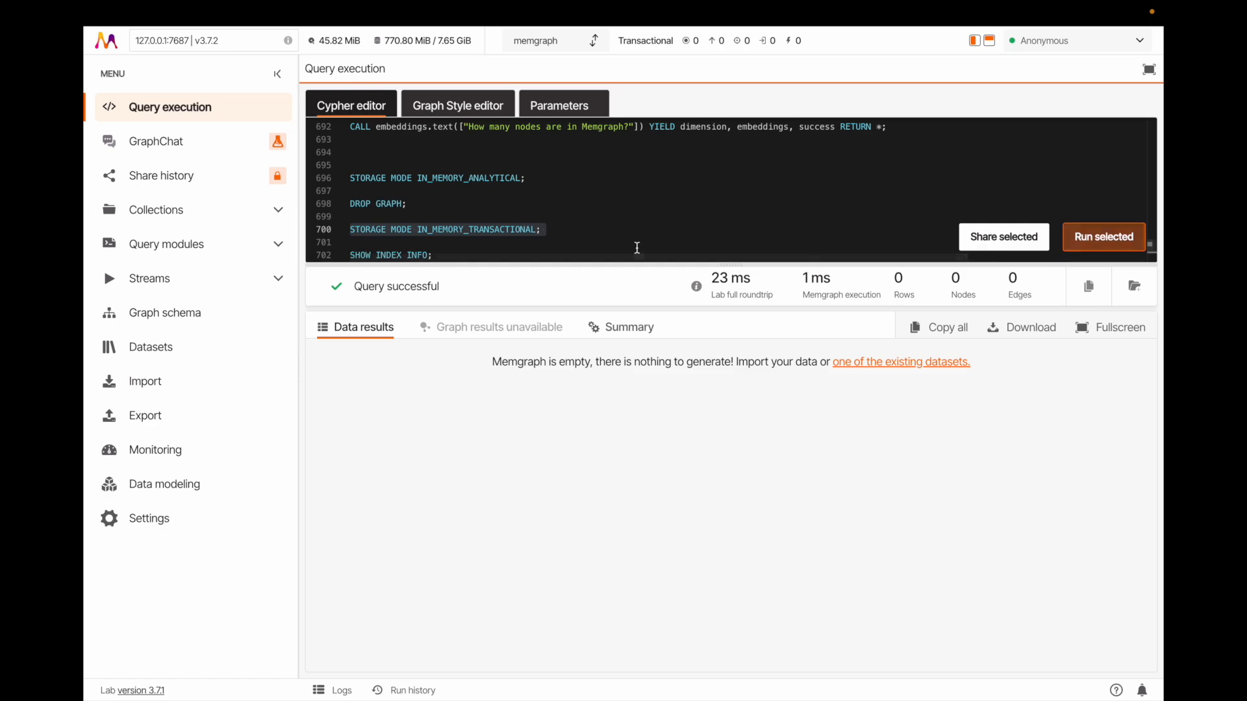
Switch to VS Code and rerun uv run main.py in the terminal with the Incremental graph modeling mode and strategy 1
{"action": "key", "text": "ctrl+Right"}
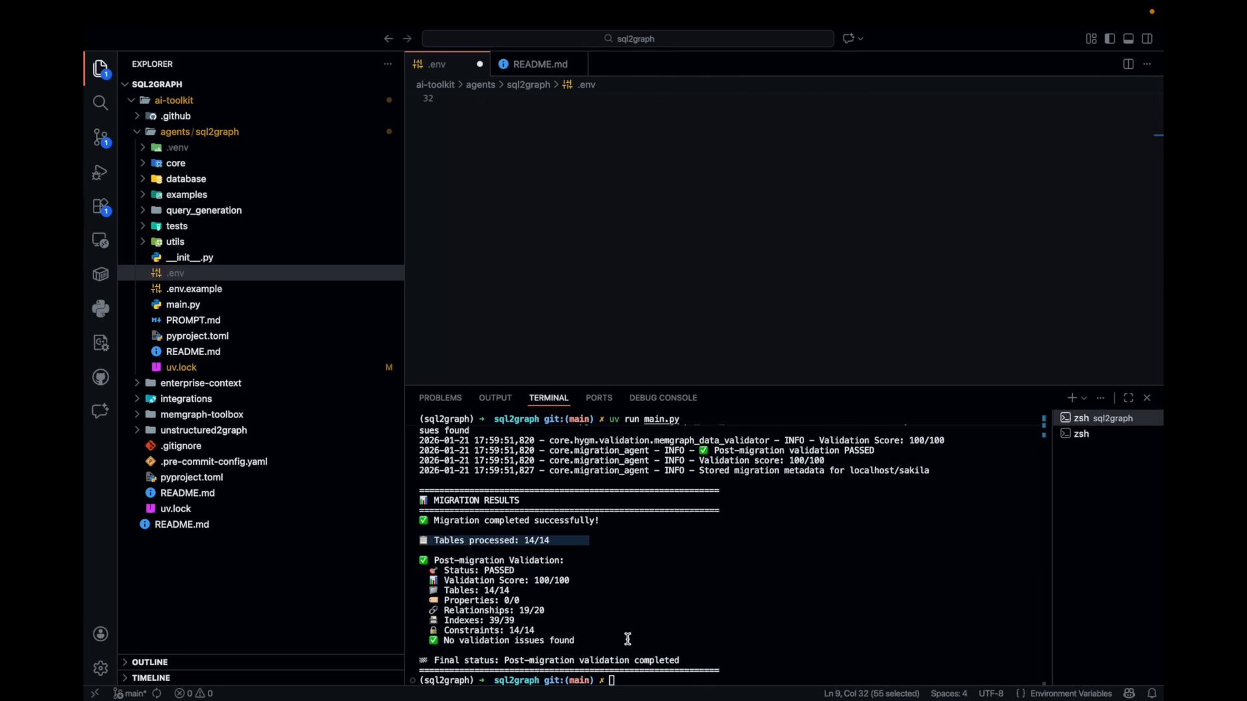
{"action": "key", "text": "Up"}
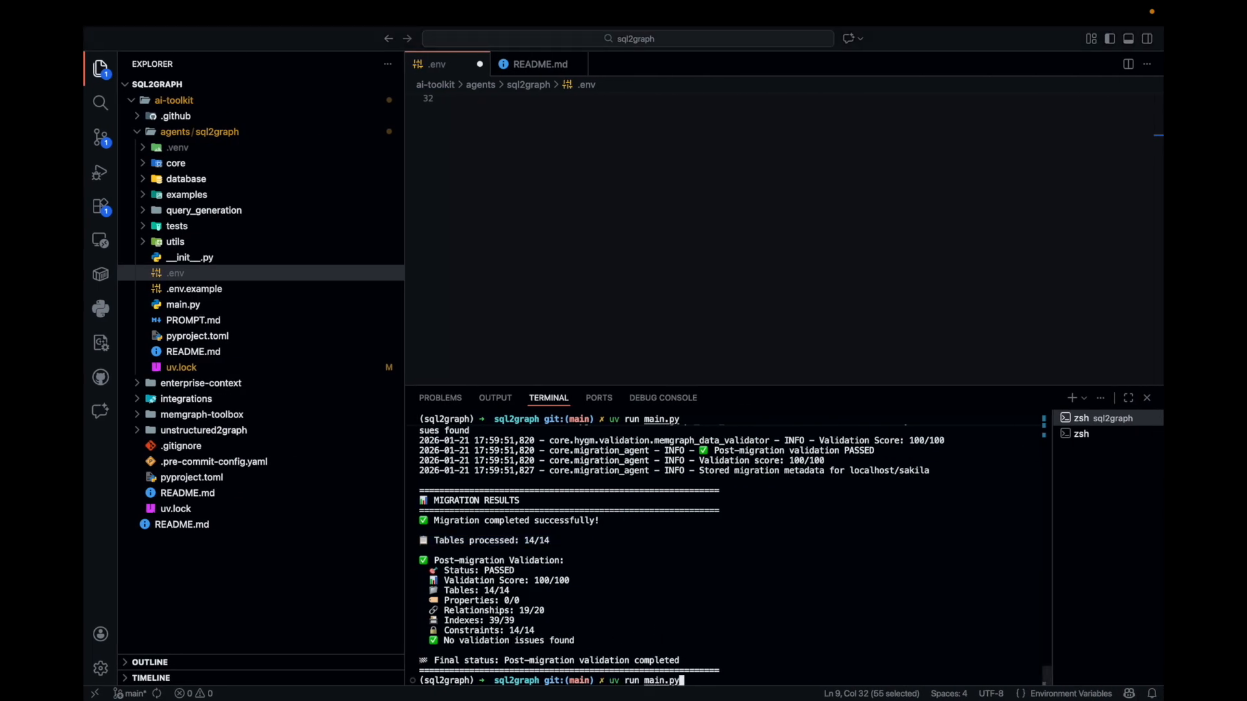
{"action": "key", "text": "Return"}
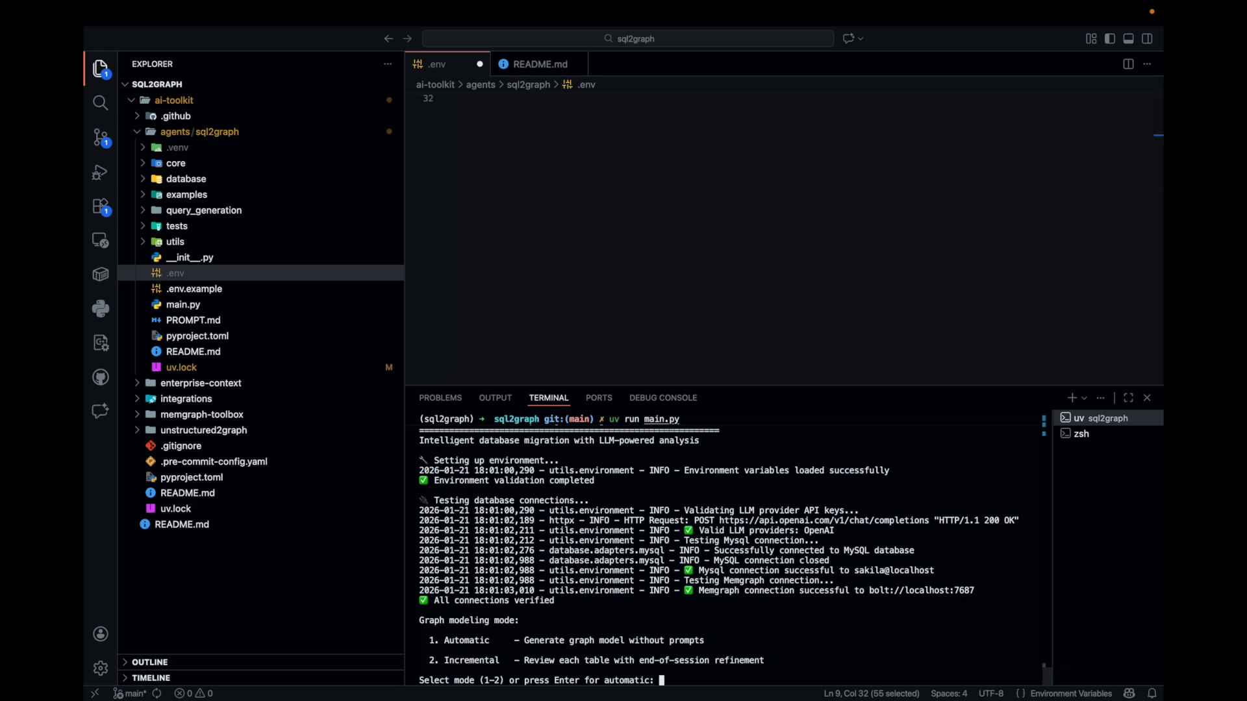
{"action": "key", "text": "Return"}
{"action": "type", "text": "1"}
{"action": "key", "text": "Return"}
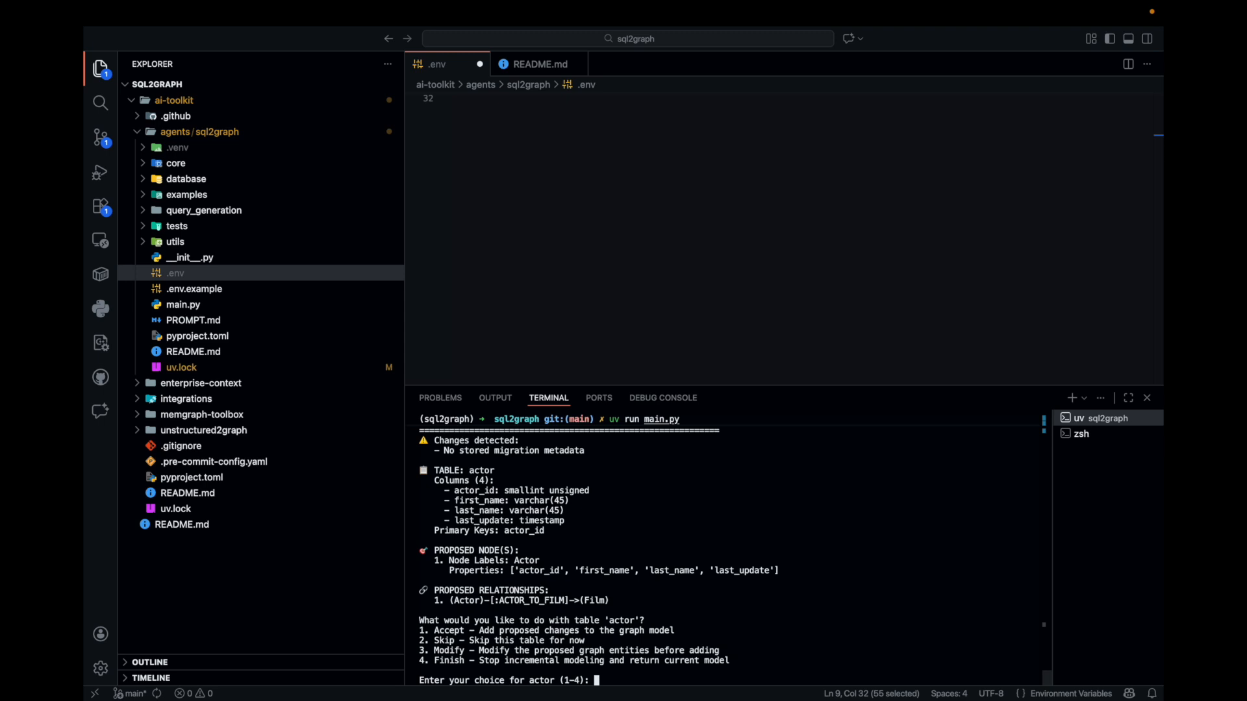
Highlight the actor table's name, proposed Actor node properties and proposed relationship in the terminal output
{"action": "scroll", "coordinate": [539, 632], "scroll_direction": "up", "scroll_amount": 2}
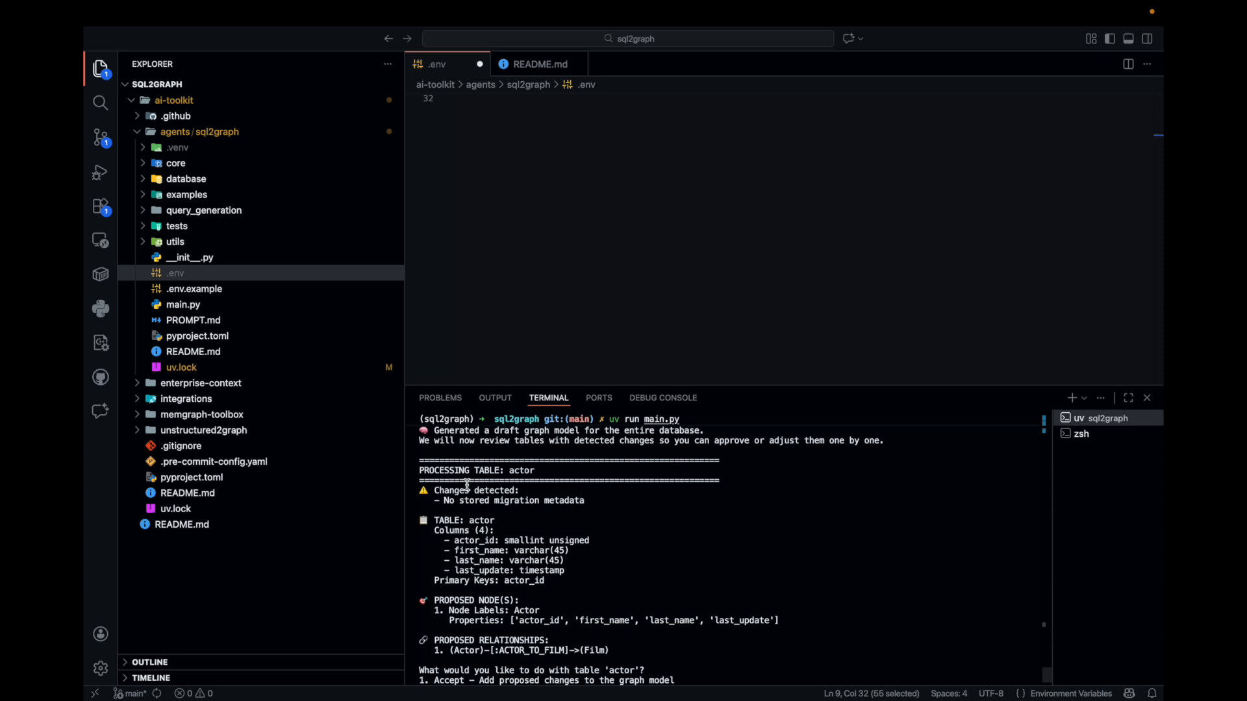
{"action": "double_click", "coordinate": [523, 471]}
{"action": "left_click_drag", "start_coordinate": [446, 590], "coordinate": [816, 593]}
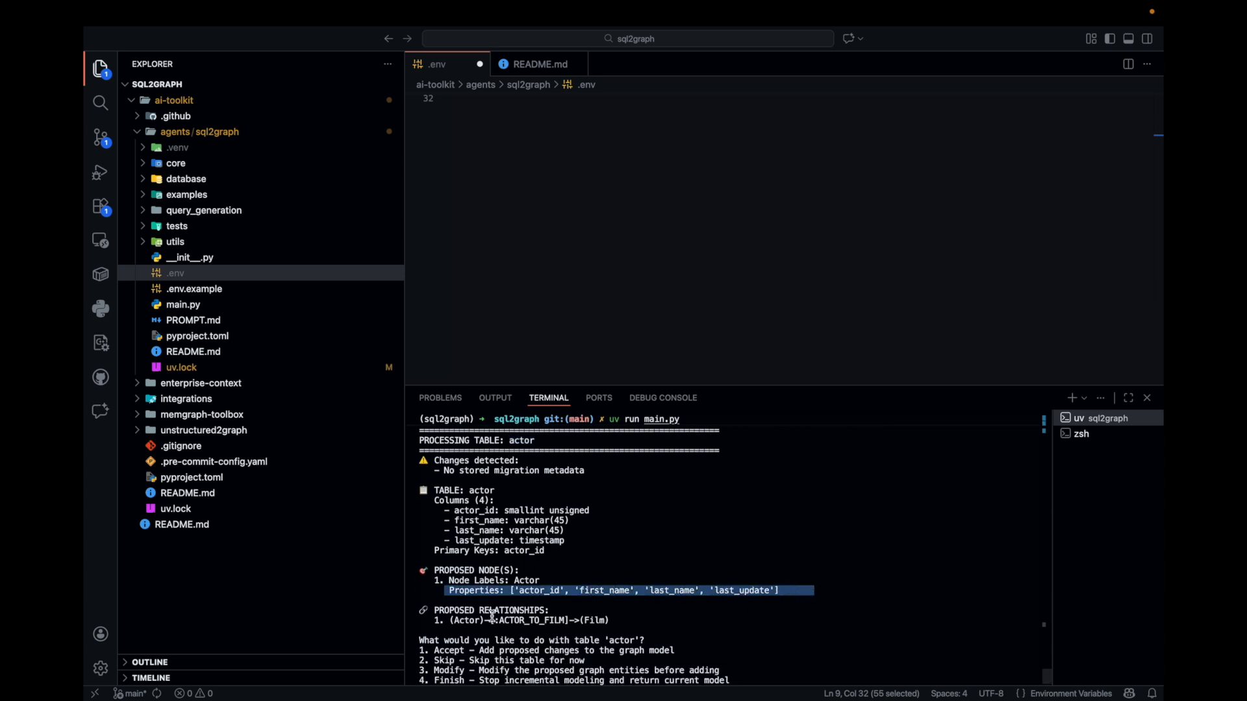
{"action": "left_click_drag", "start_coordinate": [428, 612], "coordinate": [606, 630]}
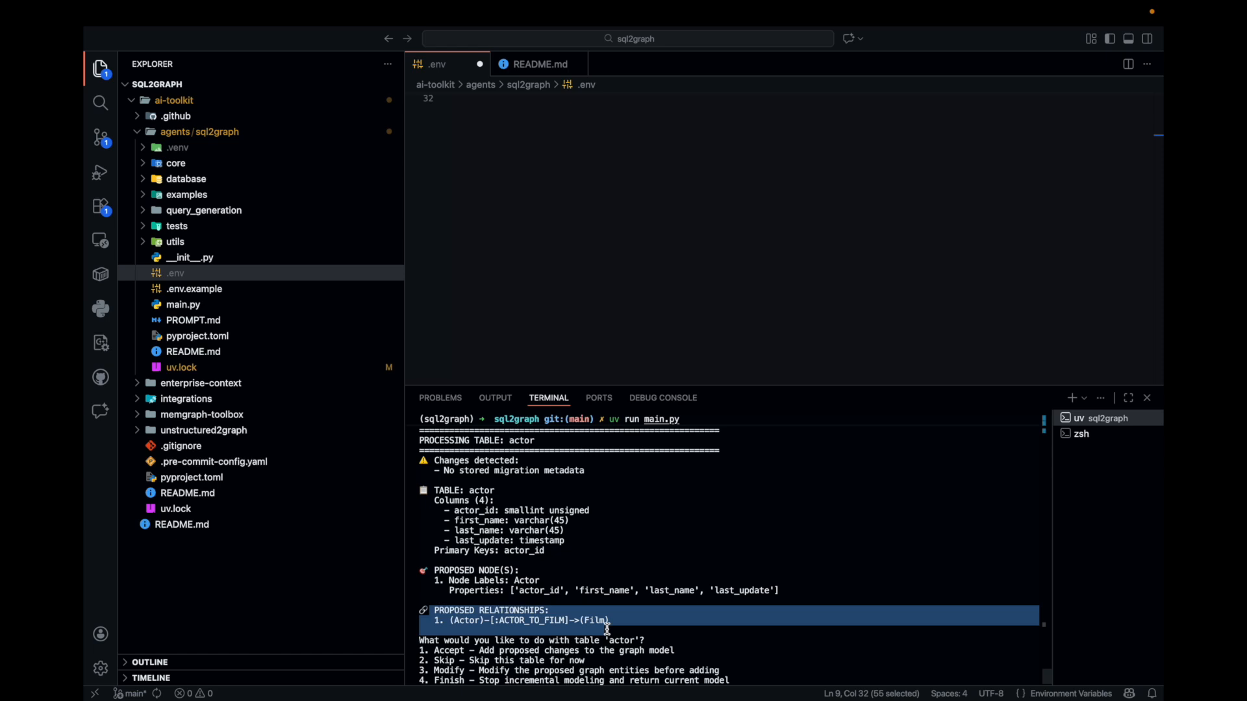
{"action": "scroll", "coordinate": [606, 630], "scroll_direction": "down", "scroll_amount": 1}
{"action": "left_click", "coordinate": [614, 644]}
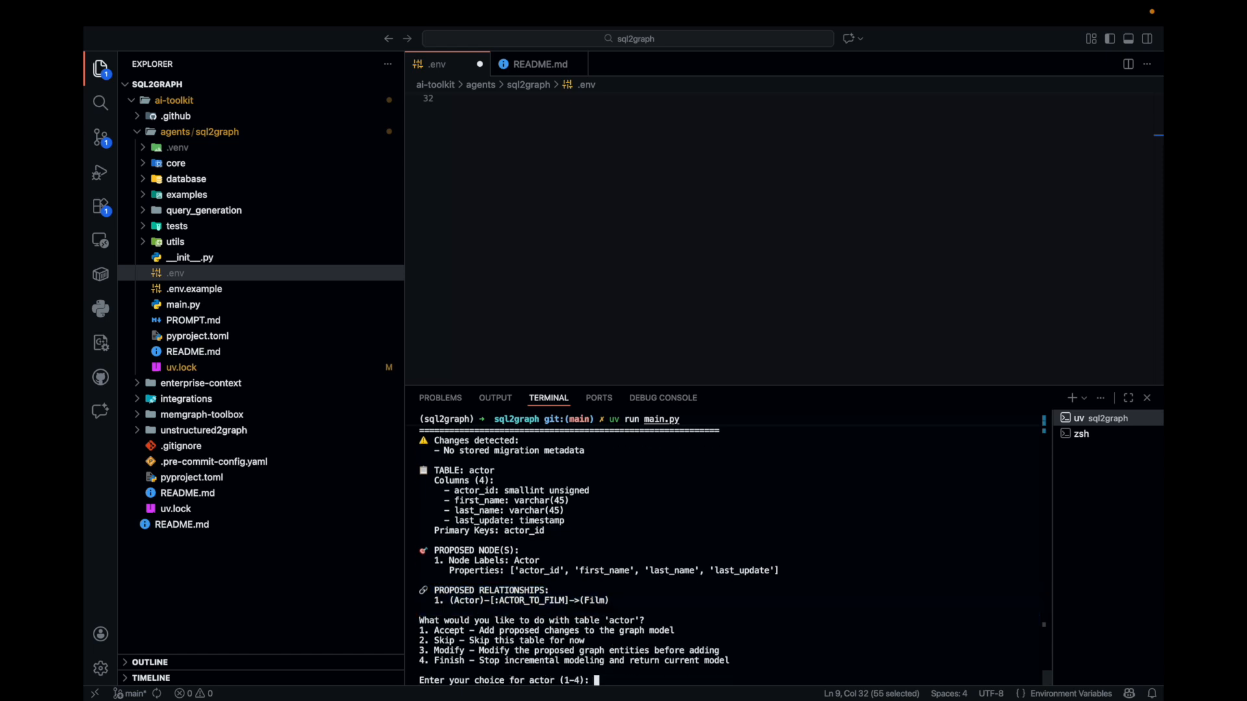
Choose option 3 to modify the actor table and request "Change the last update property to last_updated"
{"action": "type", "text": "3"}
{"action": "key", "text": "Return"}
{"action": "type", "text": "Change the last update propretr"}
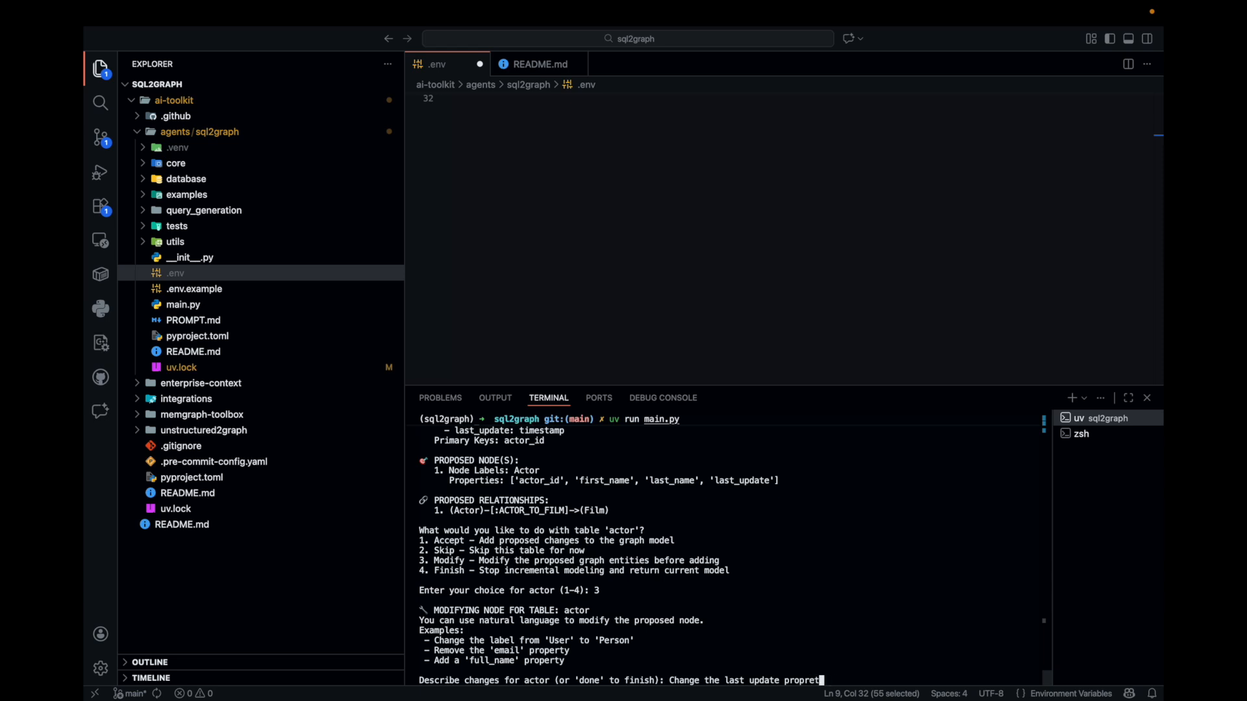
{"action": "key", "text": "BackSpace"}
{"action": "type", "text": "erty tyo"}
{"action": "key", "text": "BackSpace"}
{"action": "key", "text": "BackSpace"}
{"action": "key", "text": "BackSpace"}
{"action": "type", "text": "o last _updated"}
{"action": "key", "text": "Return"}
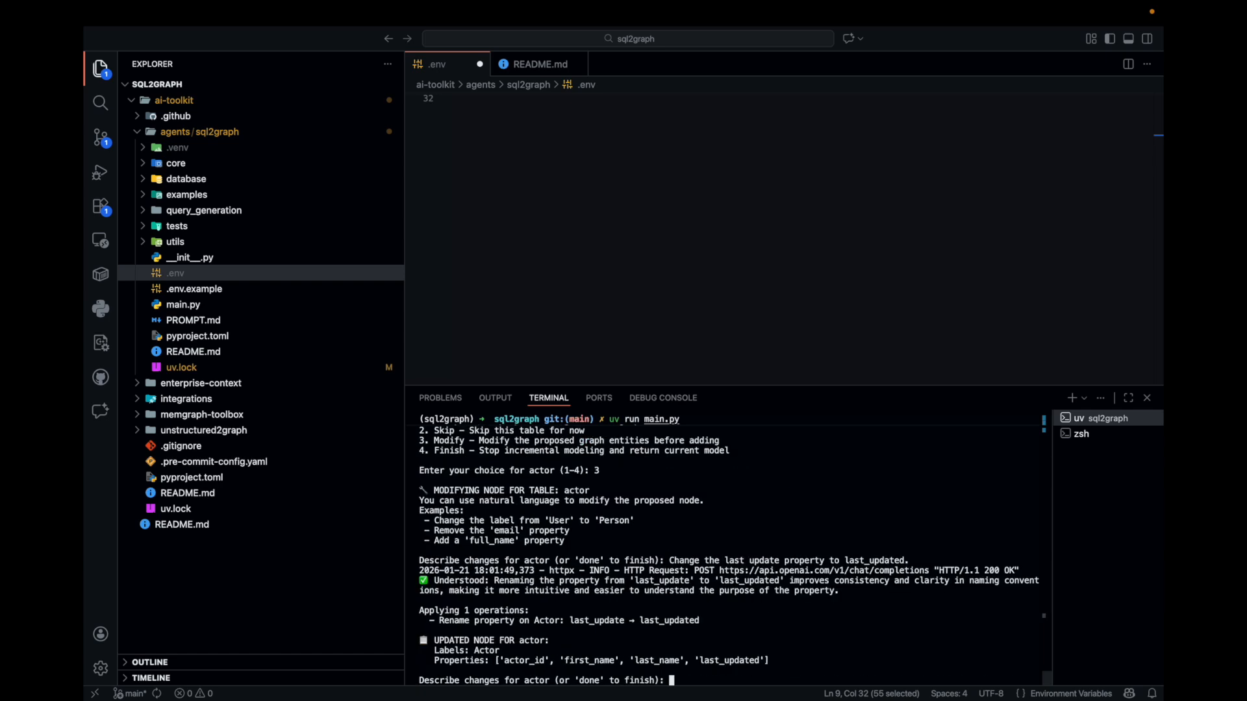
Compare the Actor node's original and updated properties, and finish modifying the actor table by entering done
{"action": "scroll", "coordinate": [643, 640], "scroll_direction": "up", "scroll_amount": 3}
{"action": "double_click", "coordinate": [735, 459]}
{"action": "scroll", "coordinate": [721, 507], "scroll_direction": "down", "scroll_amount": 3}
{"action": "double_click", "coordinate": [734, 659]}
{"action": "double_click", "coordinate": [486, 651]}
{"action": "type", "text": "done"}
{"action": "key", "text": "Return"}
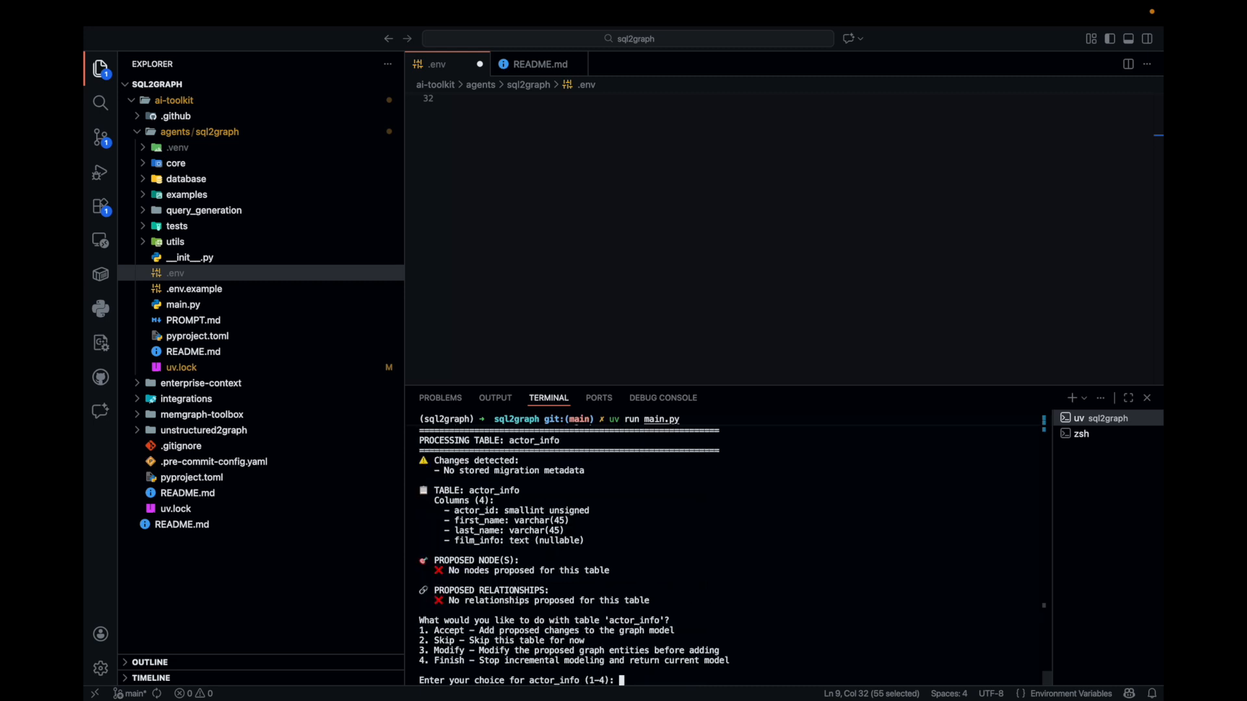
Review the actor_info table's columns and highlight its proposed nodes and relationships sections
{"action": "scroll", "coordinate": [634, 579], "scroll_direction": "up", "scroll_amount": 2}
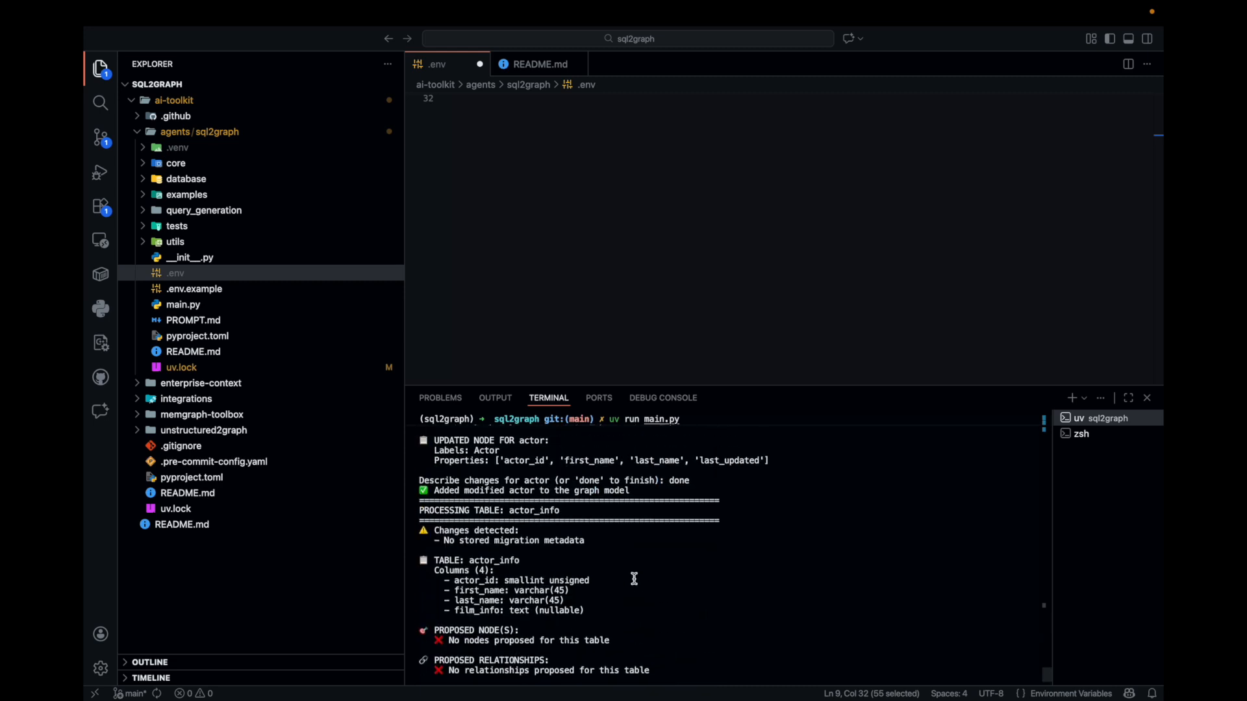
{"action": "scroll", "coordinate": [586, 607], "scroll_direction": "up", "scroll_amount": 5}
{"action": "scroll", "coordinate": [586, 607], "scroll_direction": "up", "scroll_amount": 5}
{"action": "scroll", "coordinate": [541, 552], "scroll_direction": "down", "scroll_amount": 3}
{"action": "scroll", "coordinate": [541, 552], "scroll_direction": "down", "scroll_amount": 5}
{"action": "scroll", "coordinate": [540, 556], "scroll_direction": "down", "scroll_amount": 3}
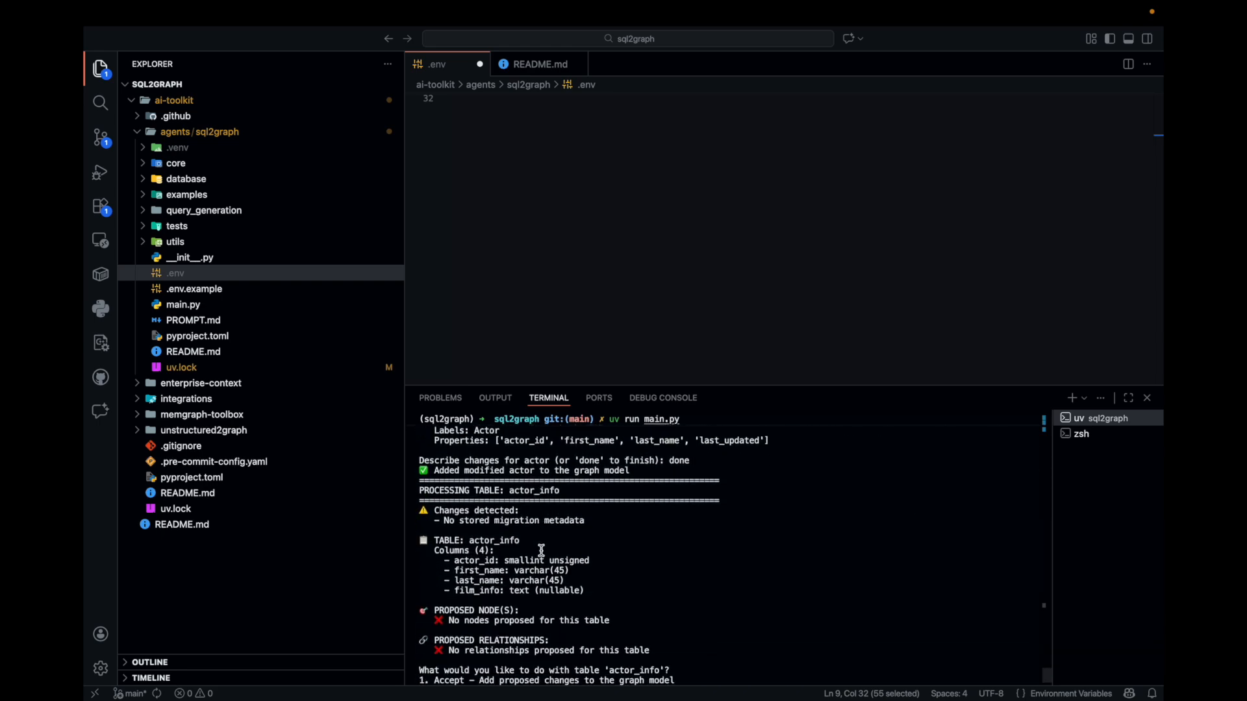
{"action": "scroll", "coordinate": [540, 555], "scroll_direction": "down", "scroll_amount": 3}
{"action": "left_click_drag", "start_coordinate": [689, 601], "coordinate": [390, 565]}
{"action": "left_click", "coordinate": [700, 516]}
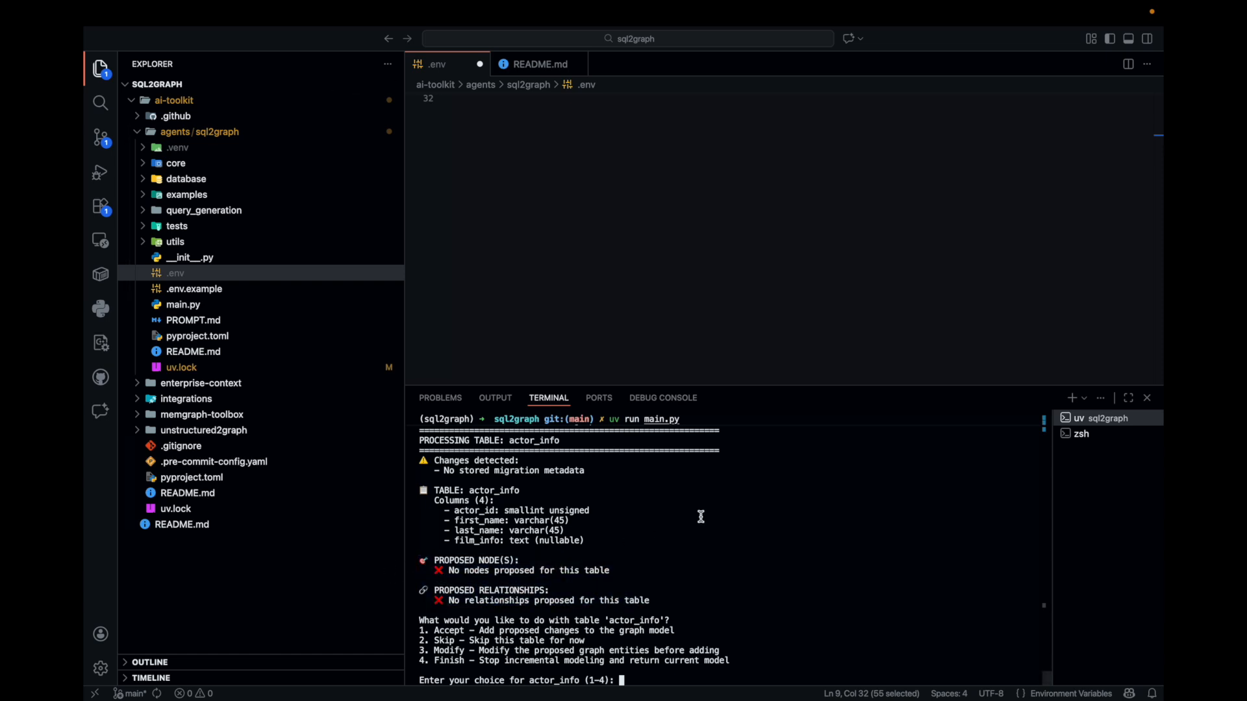
Highlight the Accept choice and accept the actor_info table with option 1
{"action": "left_click_drag", "start_coordinate": [419, 630], "coordinate": [474, 630]}
{"action": "left_click", "coordinate": [653, 666]}
{"action": "type", "text": "1"}
{"action": "key", "text": "Return"}
Highlight the address table's columns, proposed properties and proposed relationships, and accept the table with option 1
{"action": "type", "text": "1"}
{"action": "scroll", "coordinate": [714, 555], "scroll_direction": "up", "scroll_amount": 5}
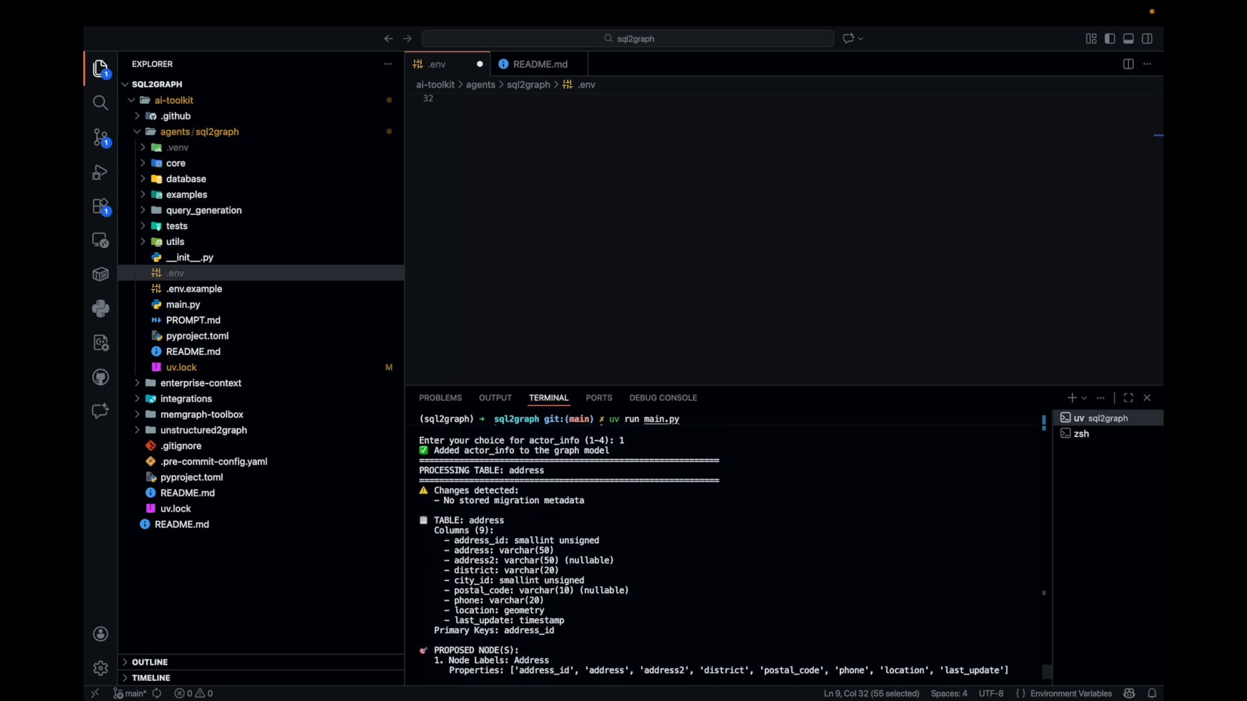
{"action": "scroll", "coordinate": [522, 476], "scroll_direction": "down", "scroll_amount": 3}
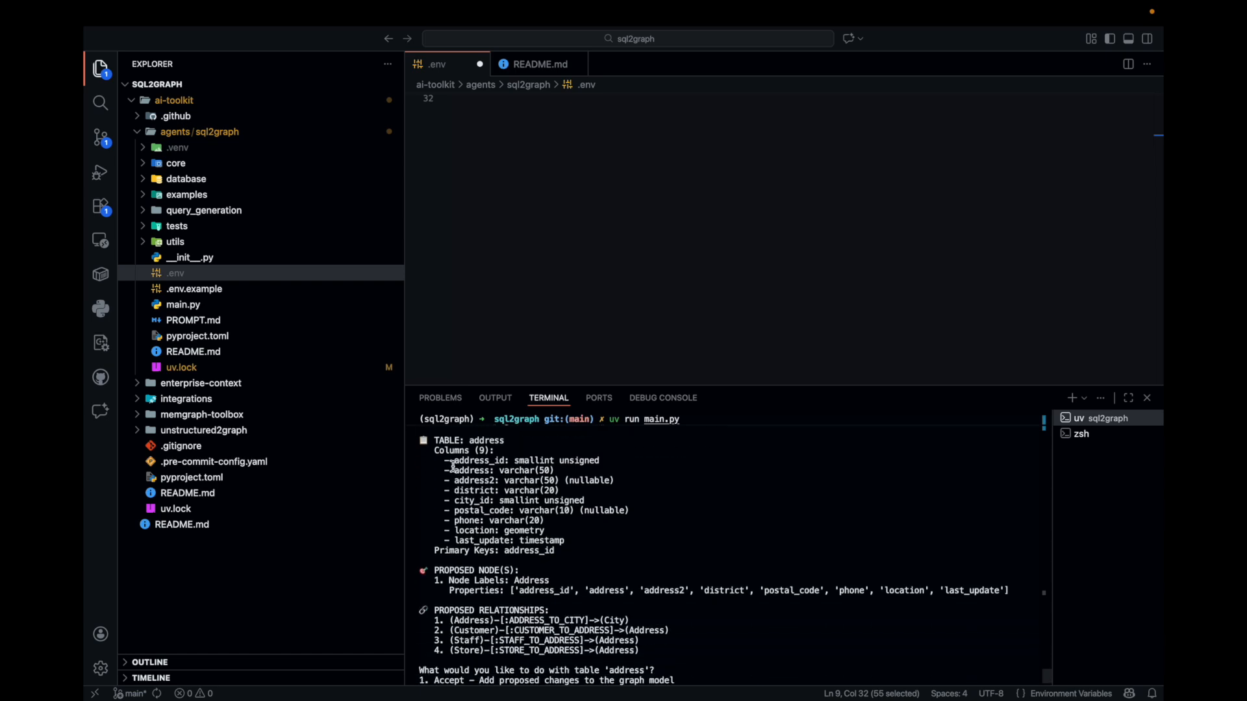
{"action": "left_click_drag", "start_coordinate": [436, 458], "coordinate": [617, 544]}
{"action": "left_click", "coordinate": [451, 593]}
{"action": "left_click_drag", "start_coordinate": [771, 592], "coordinate": [1006, 592]}
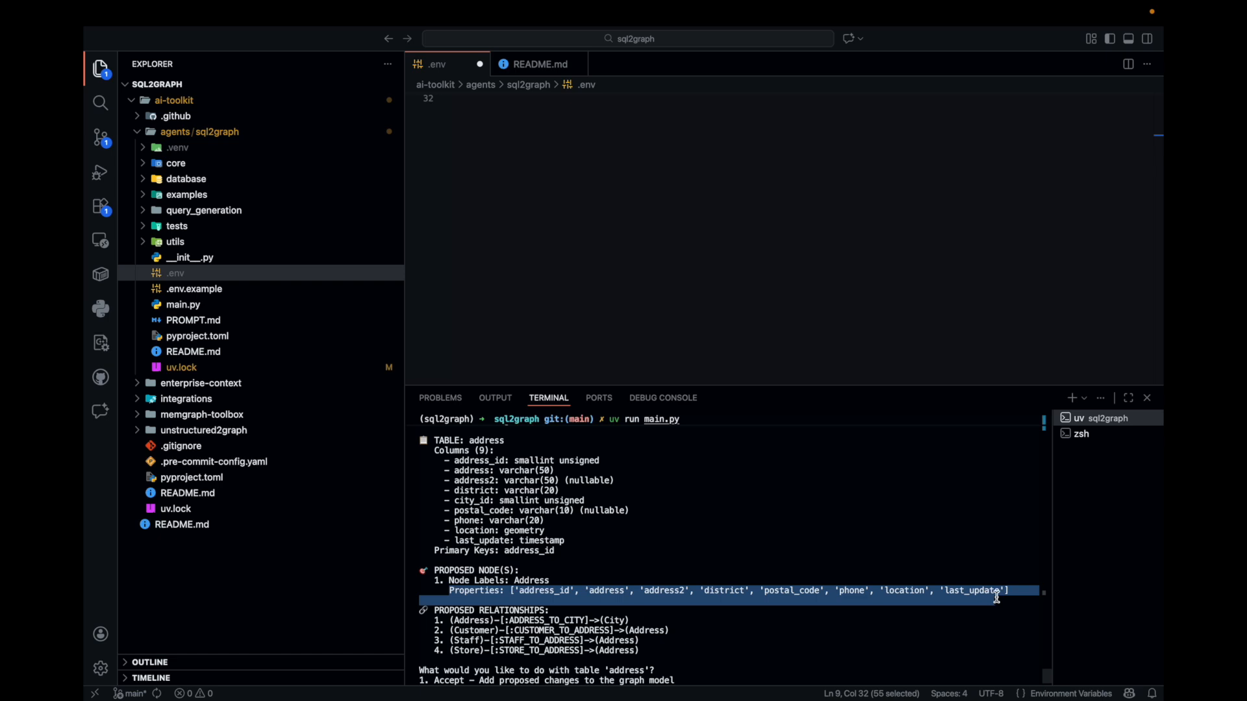
{"action": "left_click_drag", "start_coordinate": [691, 657], "coordinate": [407, 611]}
{"action": "type", "text": "1"}
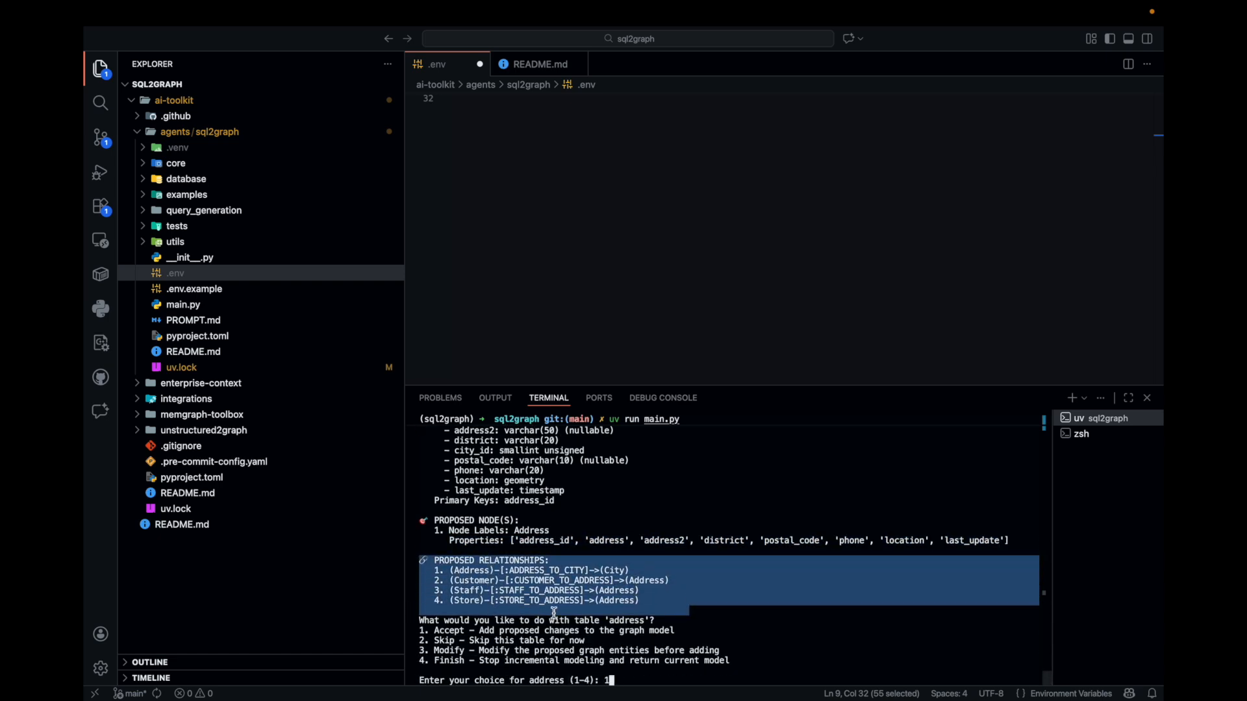
{"action": "left_click", "coordinate": [597, 606]}
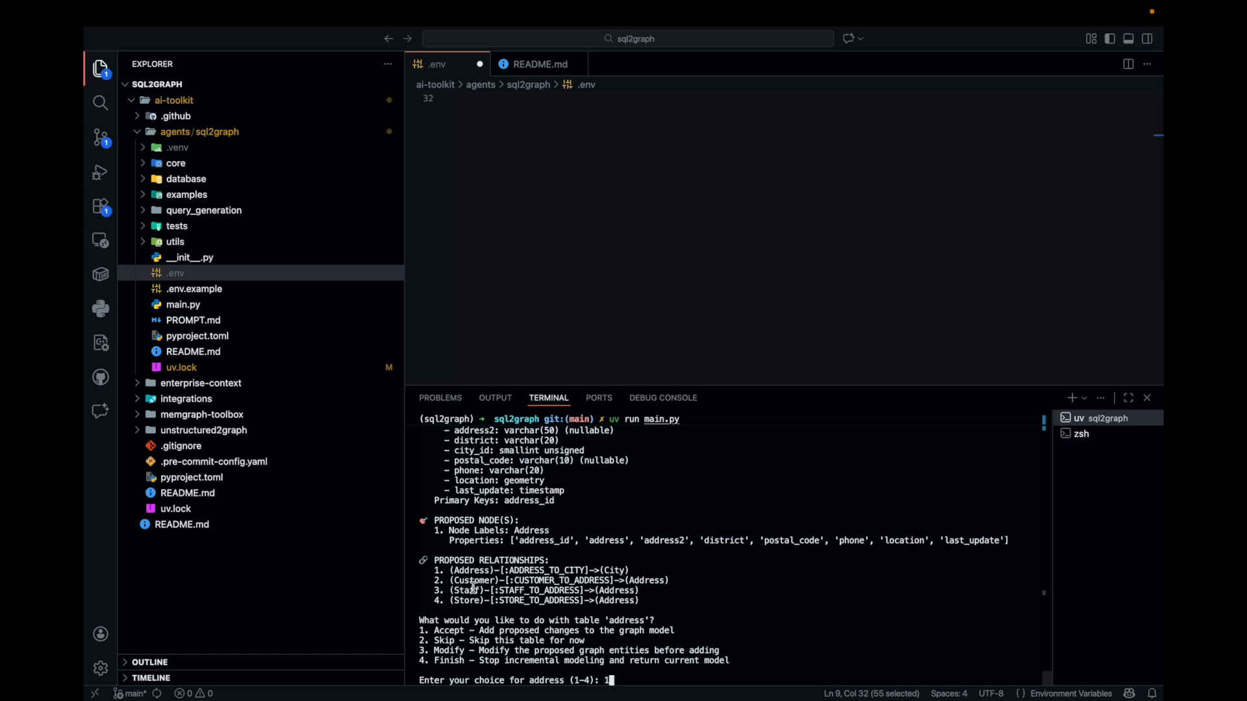
{"action": "key", "text": "Return"}
Accept the proposed changes for every remaining table, from category through store, with option 1
{"action": "type", "text": "1"}
{"action": "key", "text": "Return"}
{"action": "type", "text": "1"}
{"action": "key", "text": "Return"}
{"action": "type", "text": "1"}
{"action": "key", "text": "Return"}
{"action": "type", "text": "1"}
{"action": "key", "text": "Return"}
{"action": "type", "text": "1"}
{"action": "key", "text": "Return"}
{"action": "type", "text": "1"}
{"action": "key", "text": "Return"}
{"action": "type", "text": "1"}
{"action": "key", "text": "Return"}
{"action": "type", "text": "1"}
{"action": "key", "text": "Return"}
{"action": "type", "text": "1"}
{"action": "key", "text": "Return"}
{"action": "type", "text": "1"}
{"action": "key", "text": "Return"}
{"action": "type", "text": "1"}
{"action": "key", "text": "Return"}
{"action": "type", "text": "1"}
{"action": "key", "text": "Return"}
{"action": "type", "text": "1"}
{"action": "key", "text": "Return"}
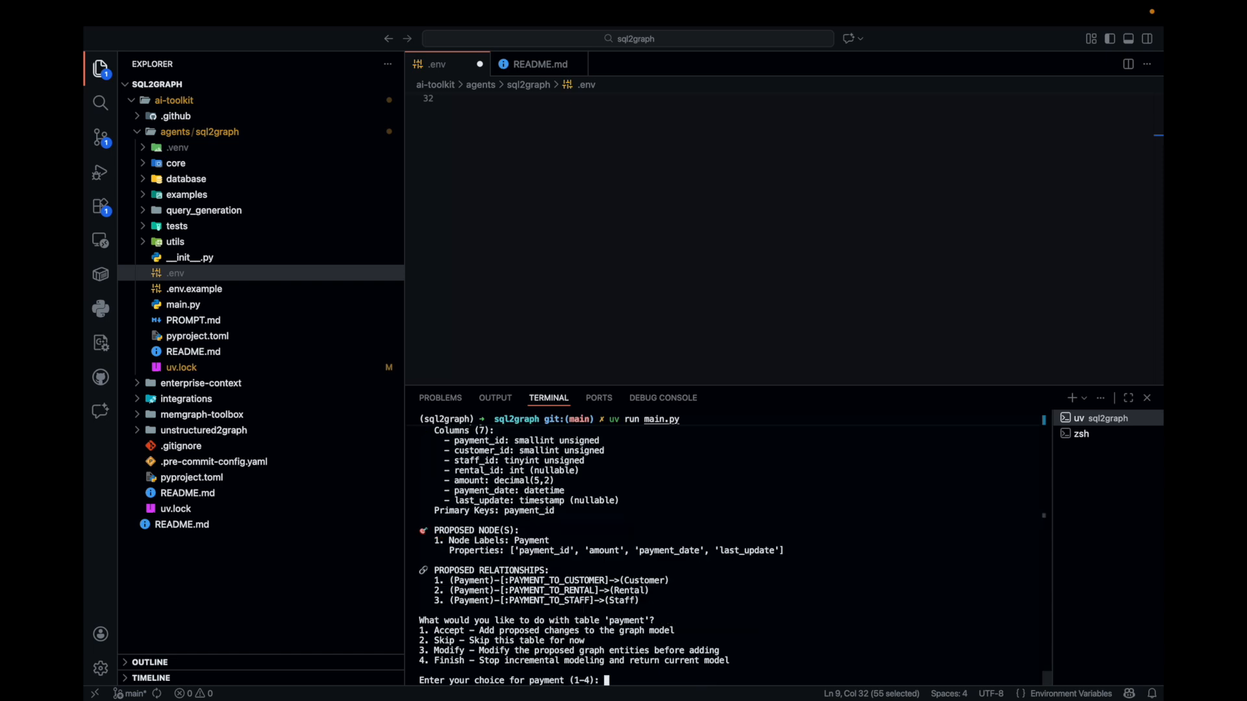
{"action": "type", "text": "1"}
{"action": "key", "text": "Return"}
{"action": "type", "text": "1"}
{"action": "key", "text": "Return"}
{"action": "type", "text": "1"}
{"action": "key", "text": "Return"}
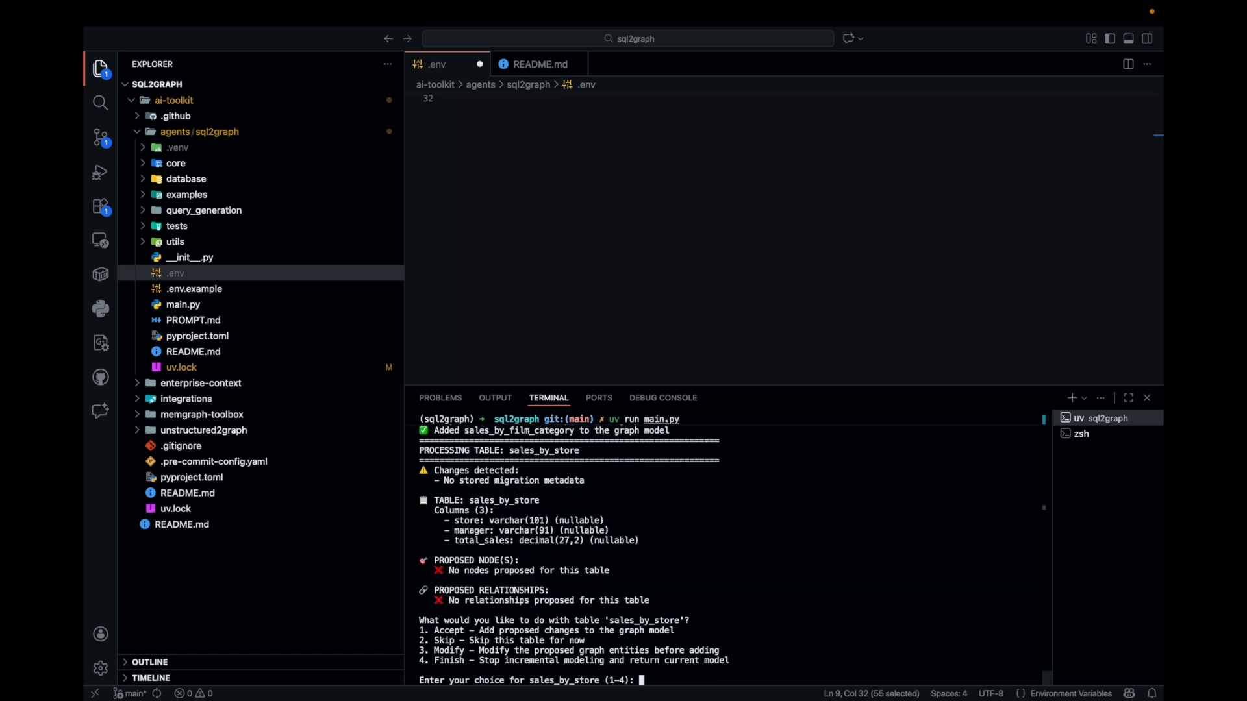
{"action": "type", "text": "1"}
{"action": "key", "text": "Return"}
{"action": "key", "text": "Return"}
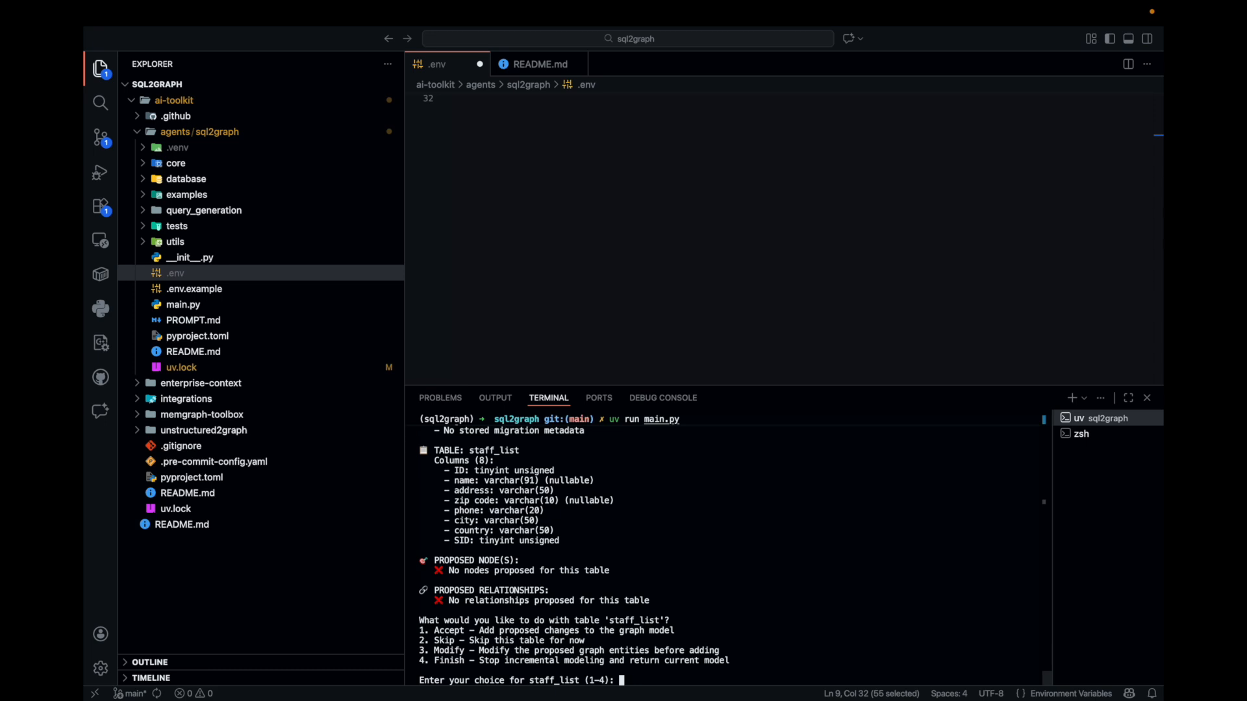
{"action": "key", "text": "Return"}
{"action": "type", "text": "1"}
{"action": "key", "text": "Return"}
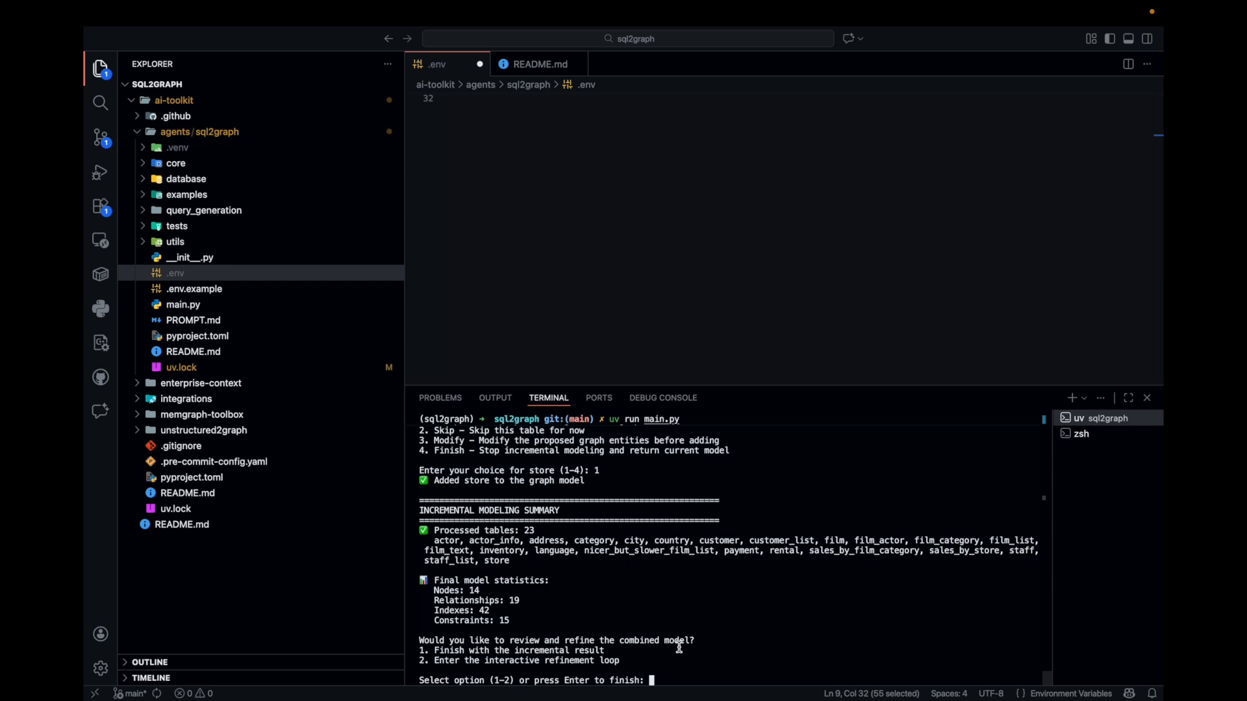
Enter the interactive refinement loop with option 2 and review the combined model's nodes and relationships
{"action": "type", "text": "2"}
{"action": "key", "text": "Return"}
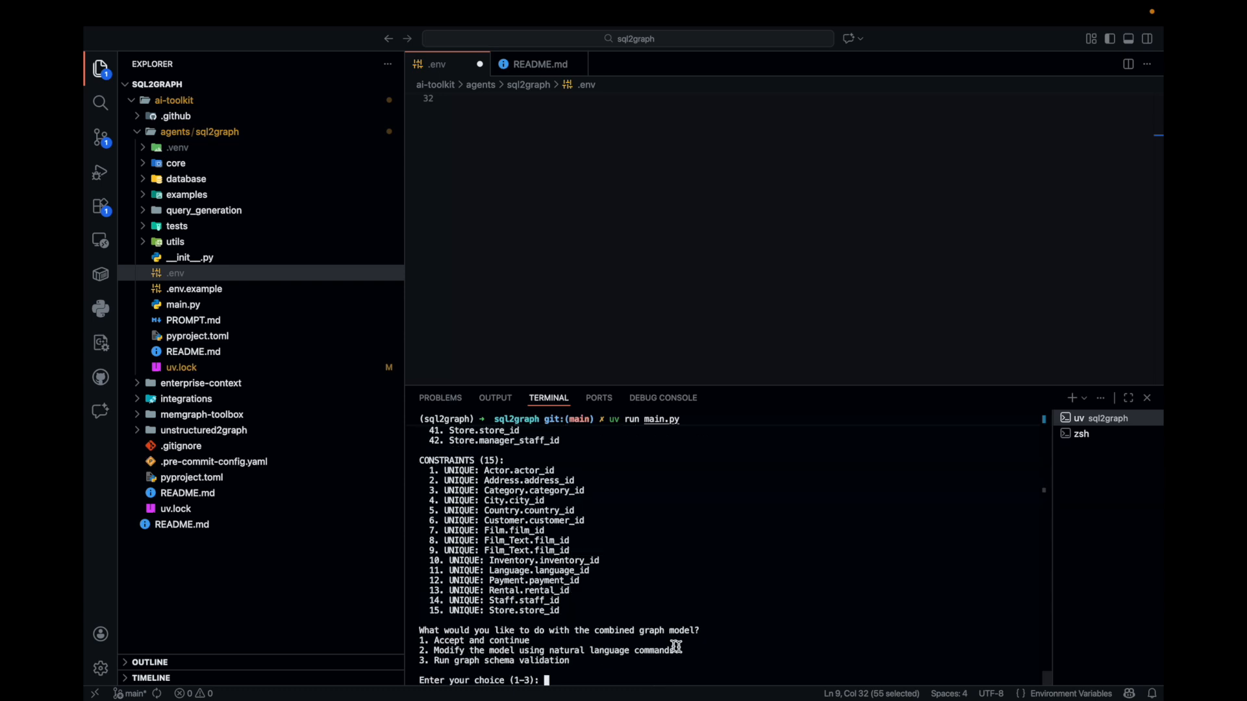
{"action": "scroll", "coordinate": [474, 454], "scroll_direction": "up", "scroll_amount": 20}
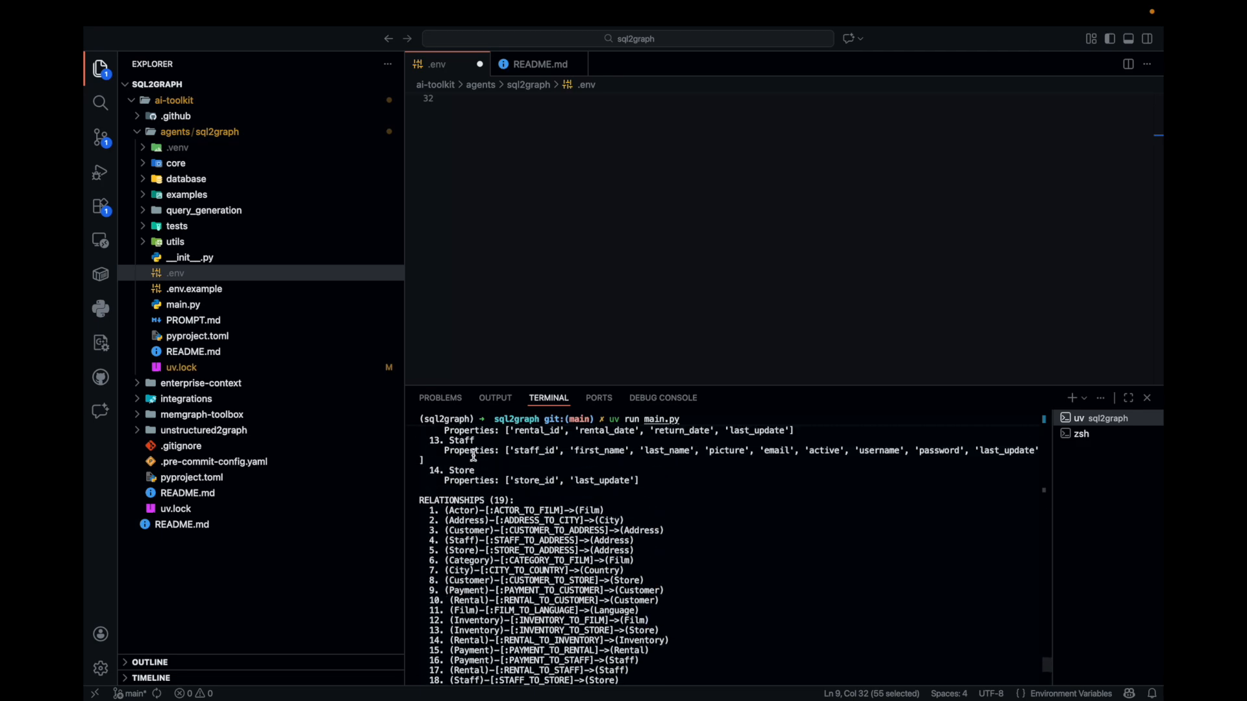
{"action": "scroll", "coordinate": [474, 455], "scroll_direction": "up", "scroll_amount": 10}
{"action": "scroll", "coordinate": [459, 506], "scroll_direction": "down", "scroll_amount": 3}
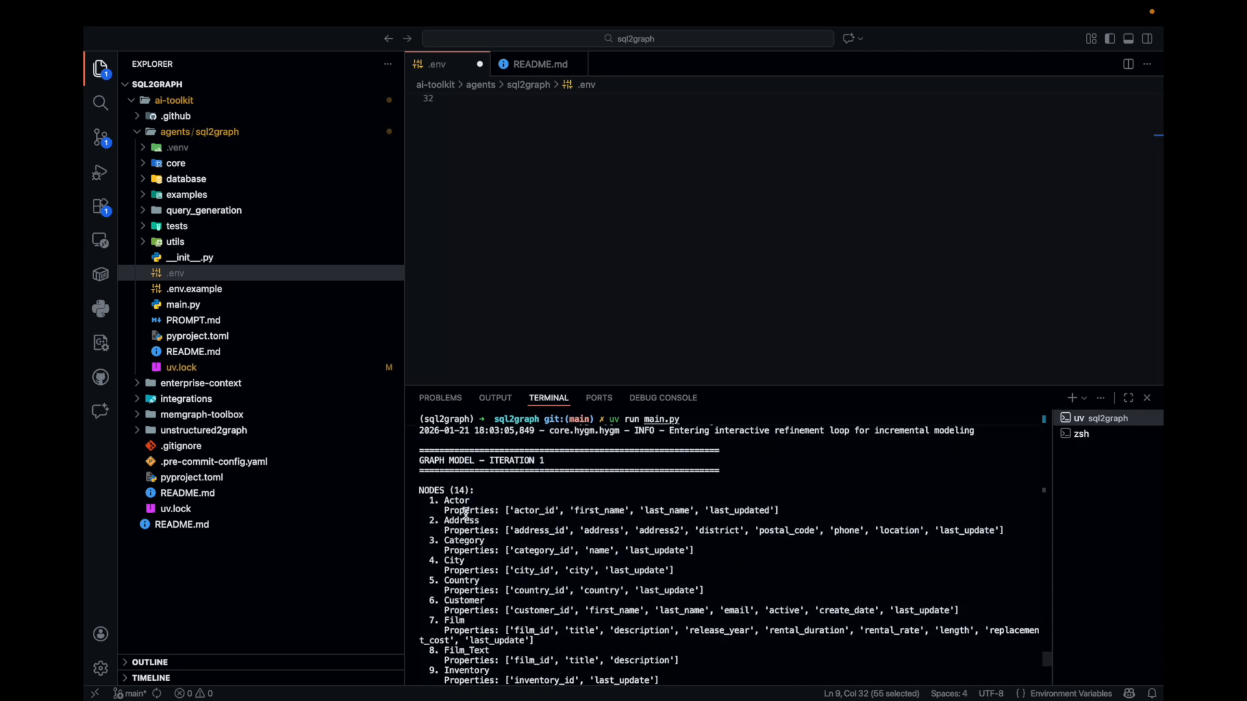
Review the combined graph model's relationships, indexes and constraints, and highlight the constraints heading
{"action": "scroll", "coordinate": [458, 507], "scroll_direction": "down", "scroll_amount": 10}
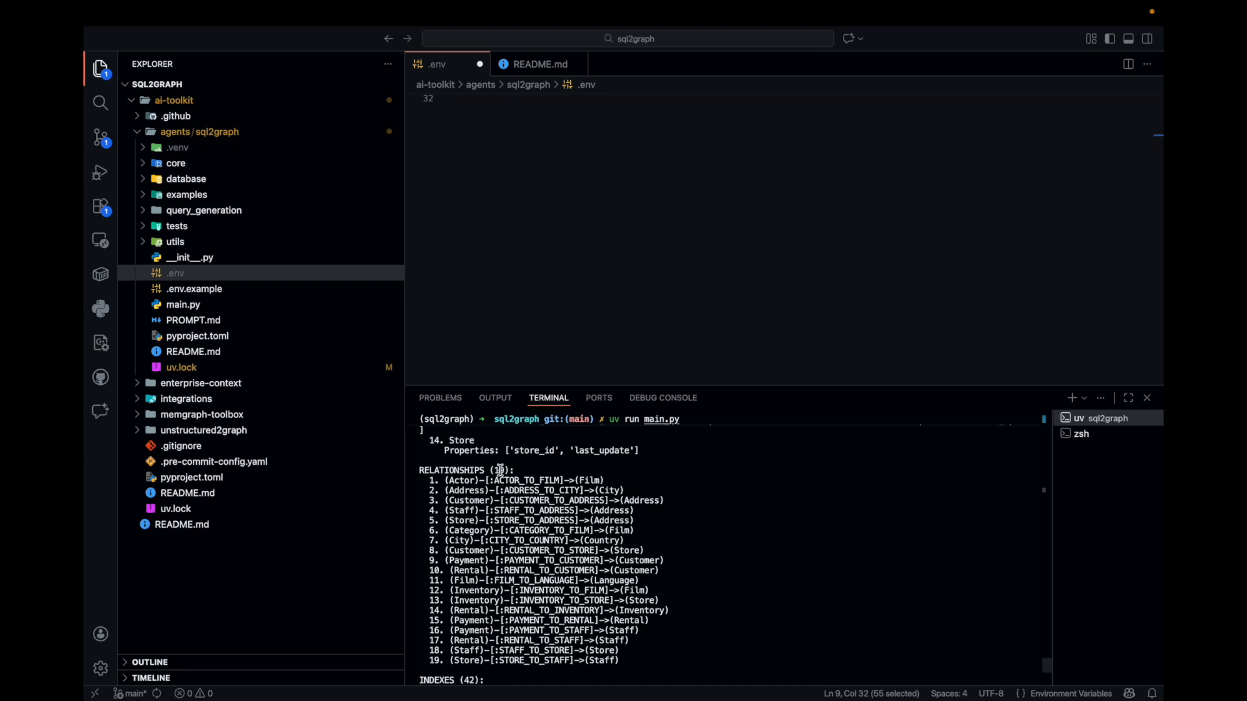
{"action": "scroll", "coordinate": [496, 532], "scroll_direction": "down", "scroll_amount": 6}
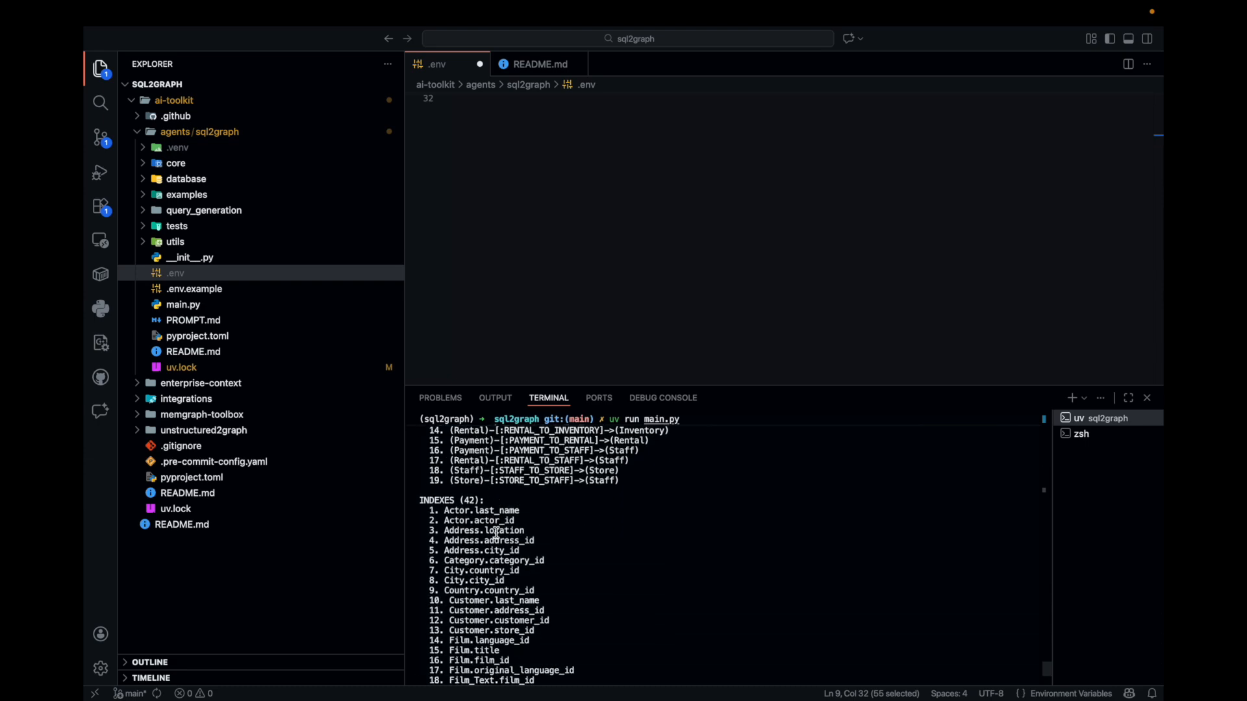
{"action": "scroll", "coordinate": [460, 525], "scroll_direction": "down", "scroll_amount": 10}
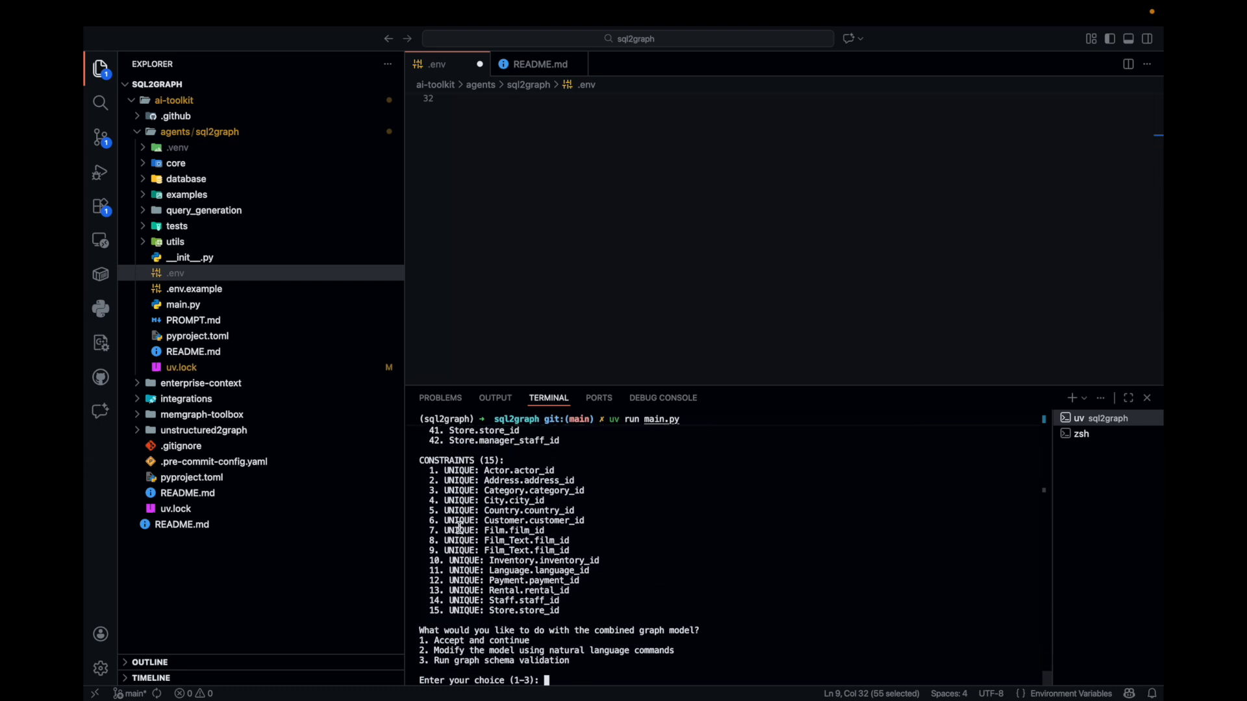
{"action": "left_click_drag", "start_coordinate": [505, 461], "coordinate": [432, 464]}
{"action": "left_click", "coordinate": [533, 638]}
Choose option 2 to modify the combined model and submit the change request "Drop all the contraints"
{"action": "type", "text": "2"}
{"action": "key", "text": "Return"}
{"action": "type", "text": "Drop all the contraints"}
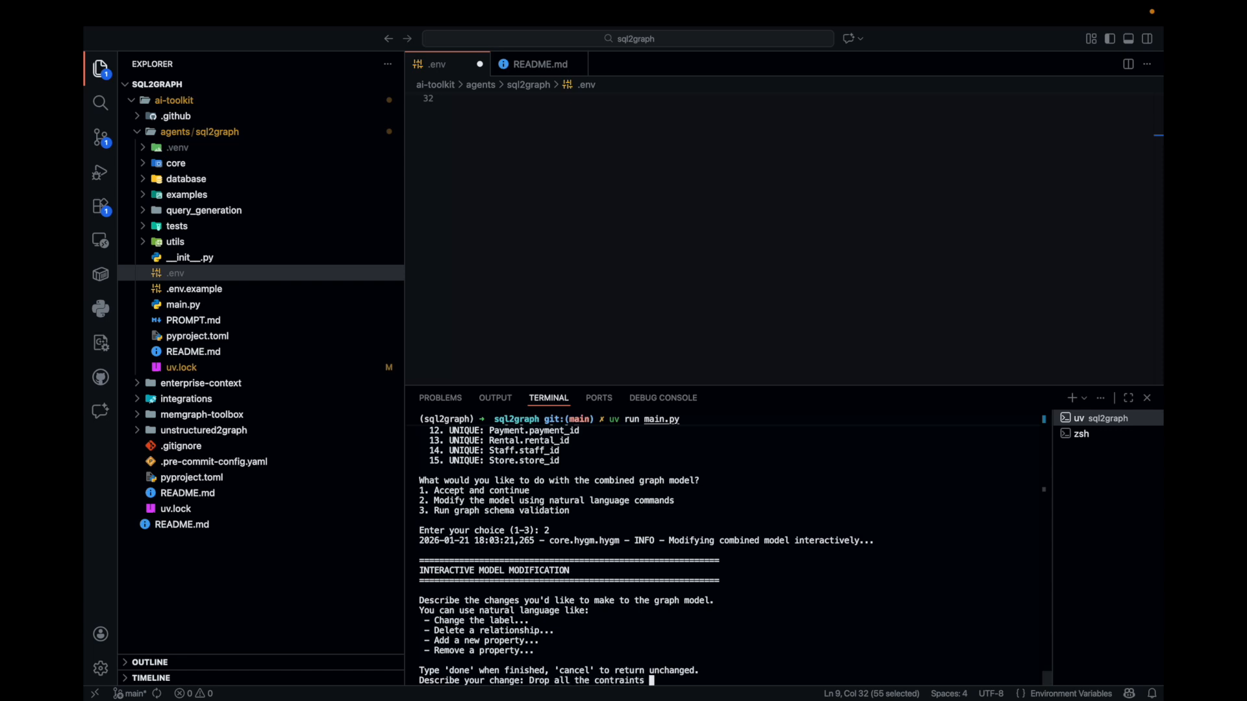
{"action": "key", "text": "Return"}
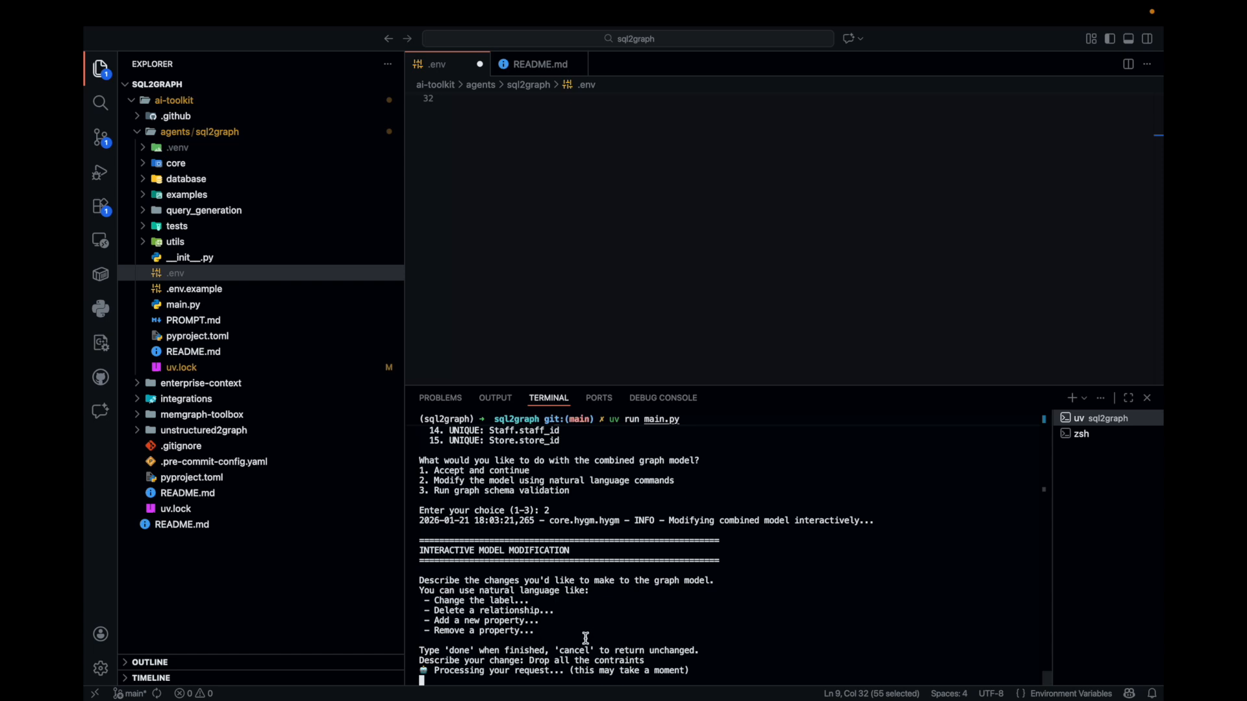
Examine the regenerated model and its schema validation output, highlighting the constraints heading
{"action": "scroll", "coordinate": [601, 635], "scroll_direction": "up", "scroll_amount": 2}
{"action": "scroll", "coordinate": [601, 636], "scroll_direction": "down", "scroll_amount": 2}
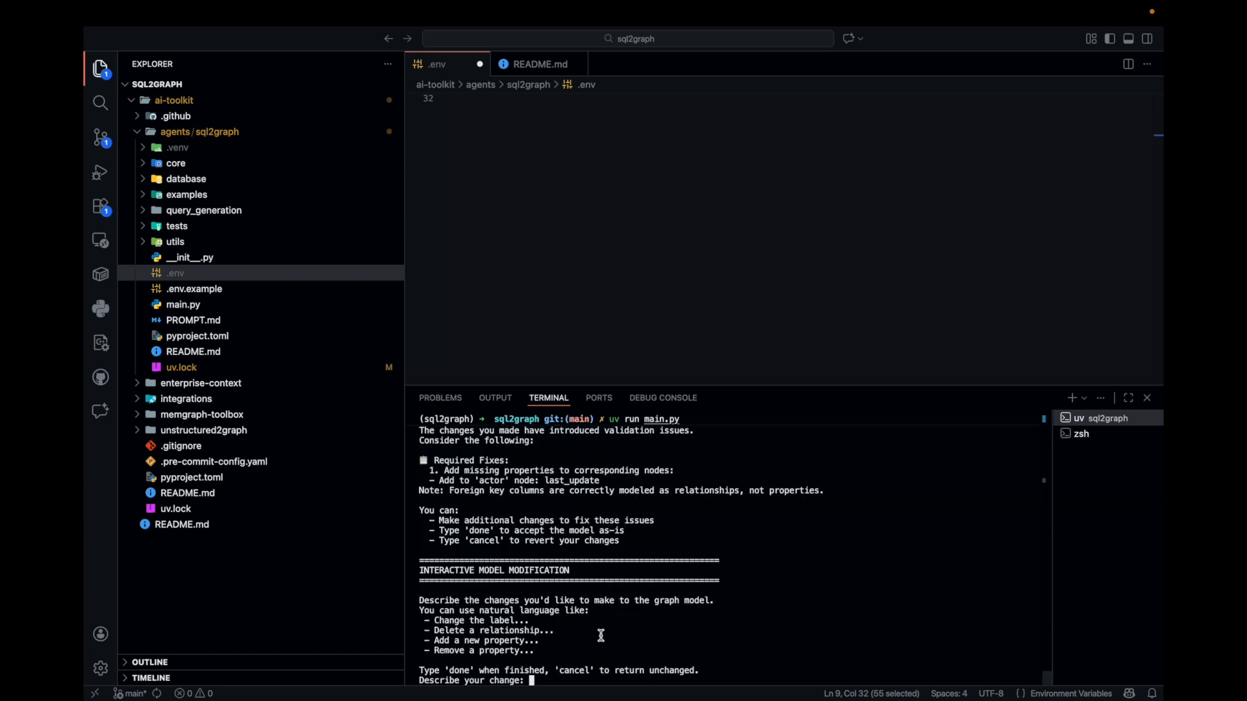
{"action": "scroll", "coordinate": [551, 608], "scroll_direction": "up", "scroll_amount": 5}
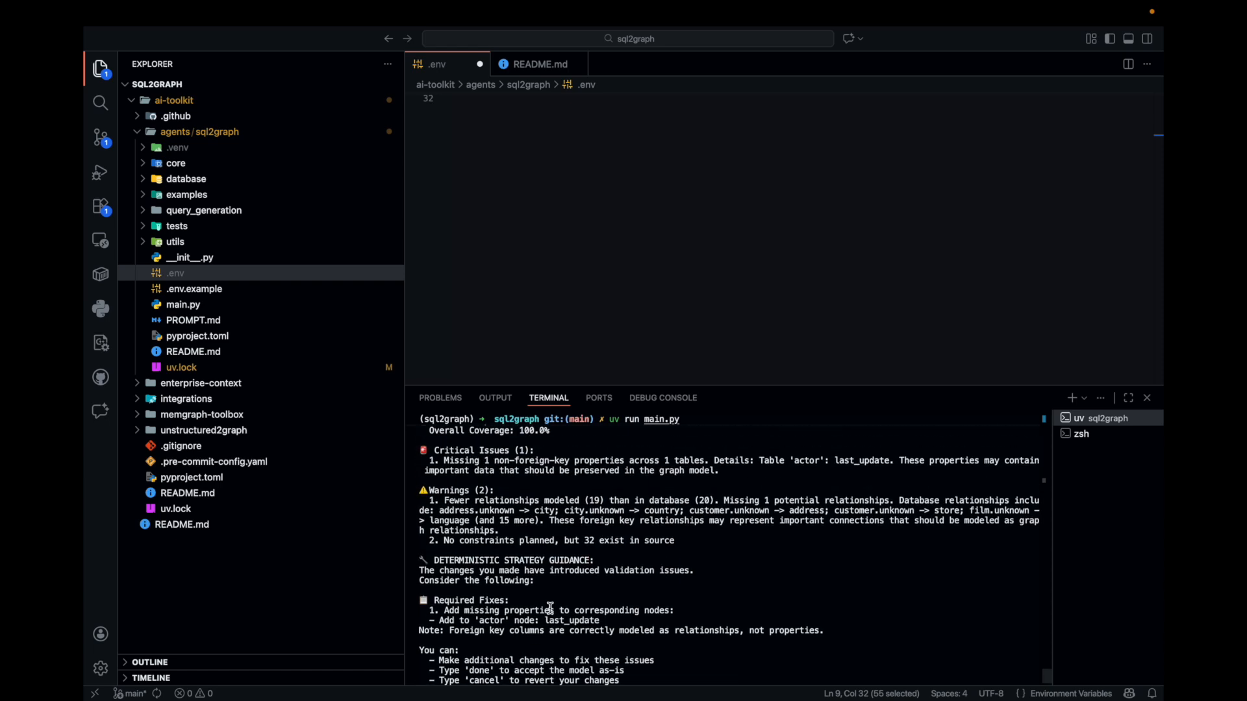
{"action": "scroll", "coordinate": [550, 608], "scroll_direction": "up", "scroll_amount": 3}
{"action": "scroll", "coordinate": [550, 609], "scroll_direction": "down", "scroll_amount": 3}
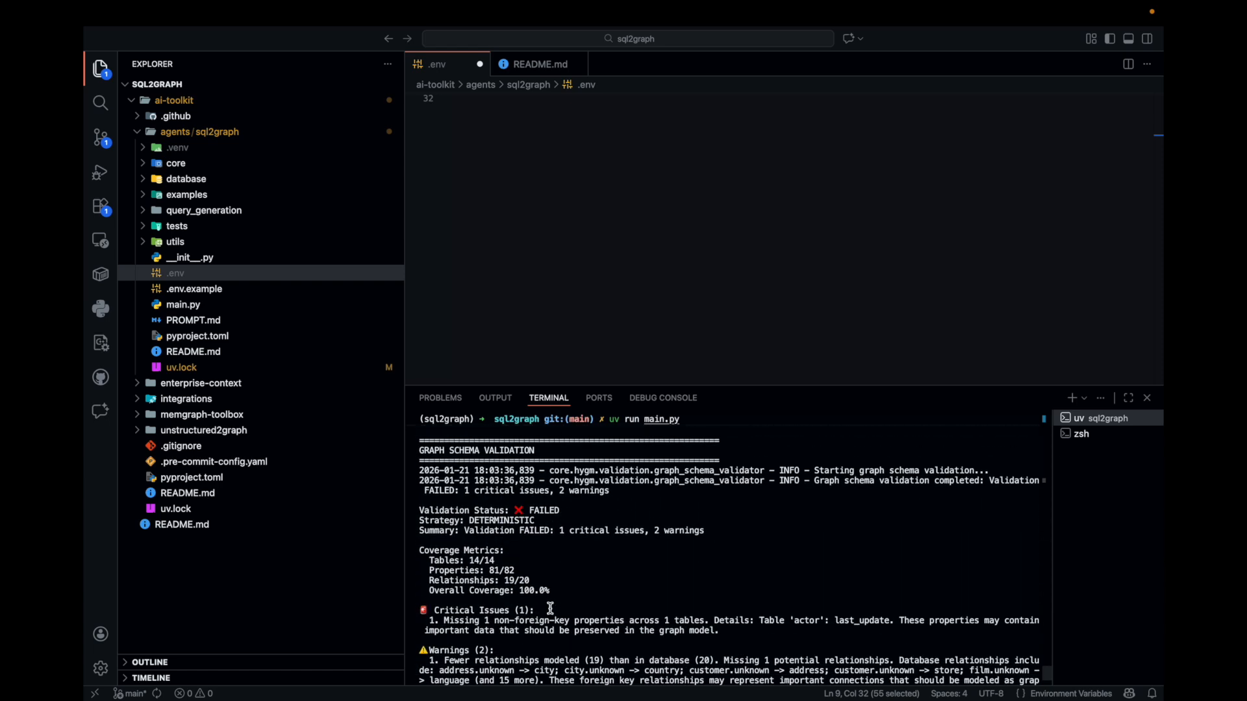
{"action": "scroll", "coordinate": [550, 608], "scroll_direction": "up", "scroll_amount": 6}
{"action": "left_click_drag", "start_coordinate": [511, 603], "coordinate": [383, 606]}
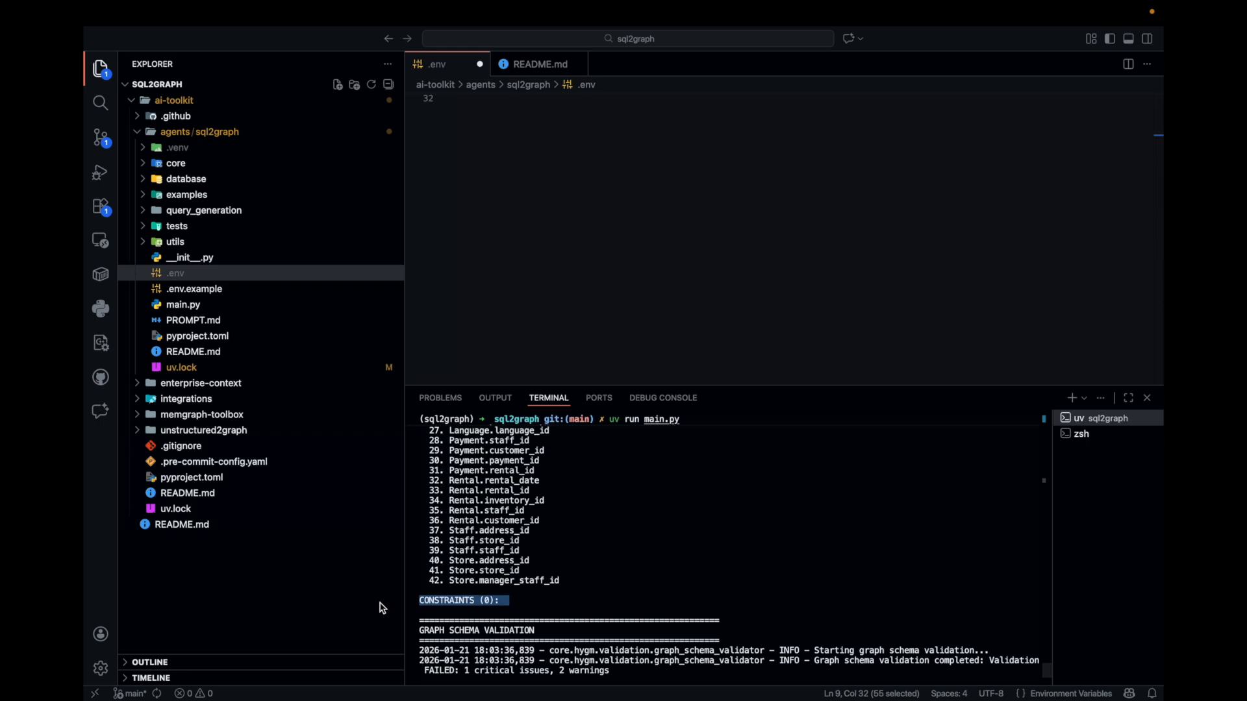
{"action": "scroll", "coordinate": [516, 611], "scroll_direction": "up", "scroll_amount": 2}
{"action": "scroll", "coordinate": [516, 611], "scroll_direction": "up", "scroll_amount": 5}
{"action": "scroll", "coordinate": [516, 610], "scroll_direction": "down", "scroll_amount": 10}
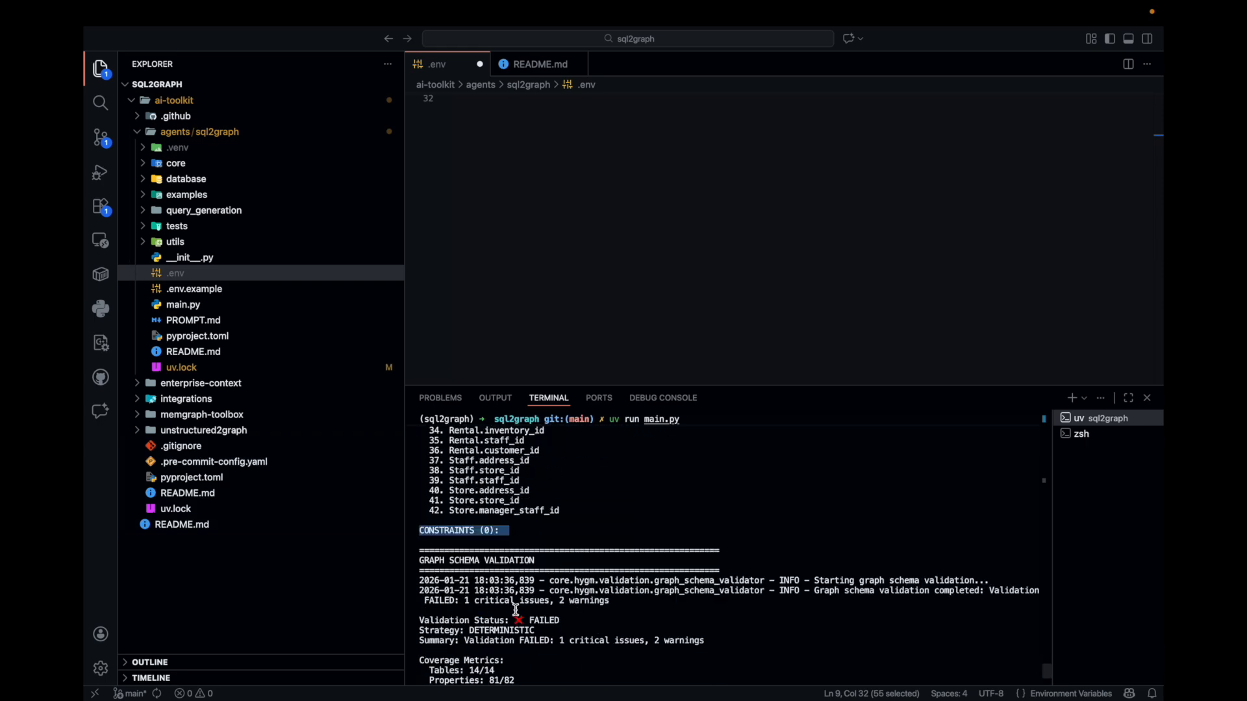
Read the validation's critical issues, warnings and required fixes, and highlight the warning about planned constraints
{"action": "scroll", "coordinate": [516, 610], "scroll_direction": "up", "scroll_amount": 2}
{"action": "scroll", "coordinate": [516, 610], "scroll_direction": "down", "scroll_amount": 4}
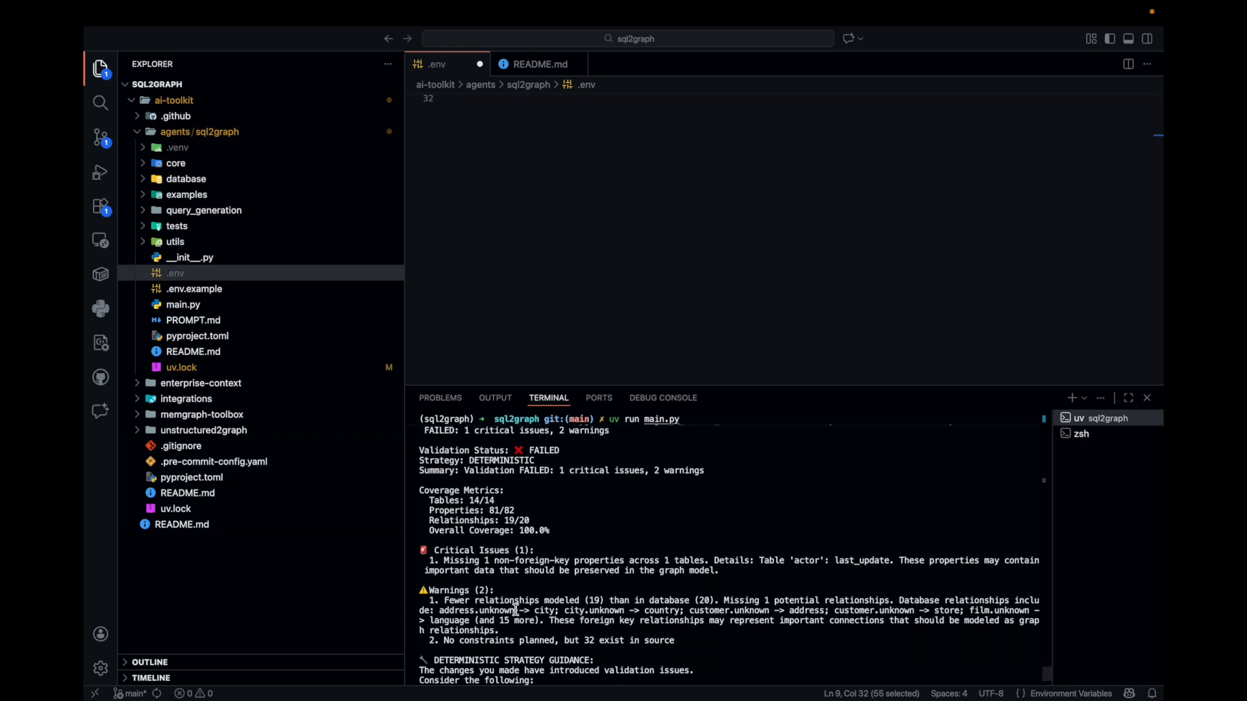
{"action": "scroll", "coordinate": [516, 610], "scroll_direction": "down", "scroll_amount": 1}
{"action": "scroll", "coordinate": [705, 555], "scroll_direction": "down", "scroll_amount": 1}
{"action": "left_click_drag", "start_coordinate": [700, 591], "coordinate": [425, 592]}
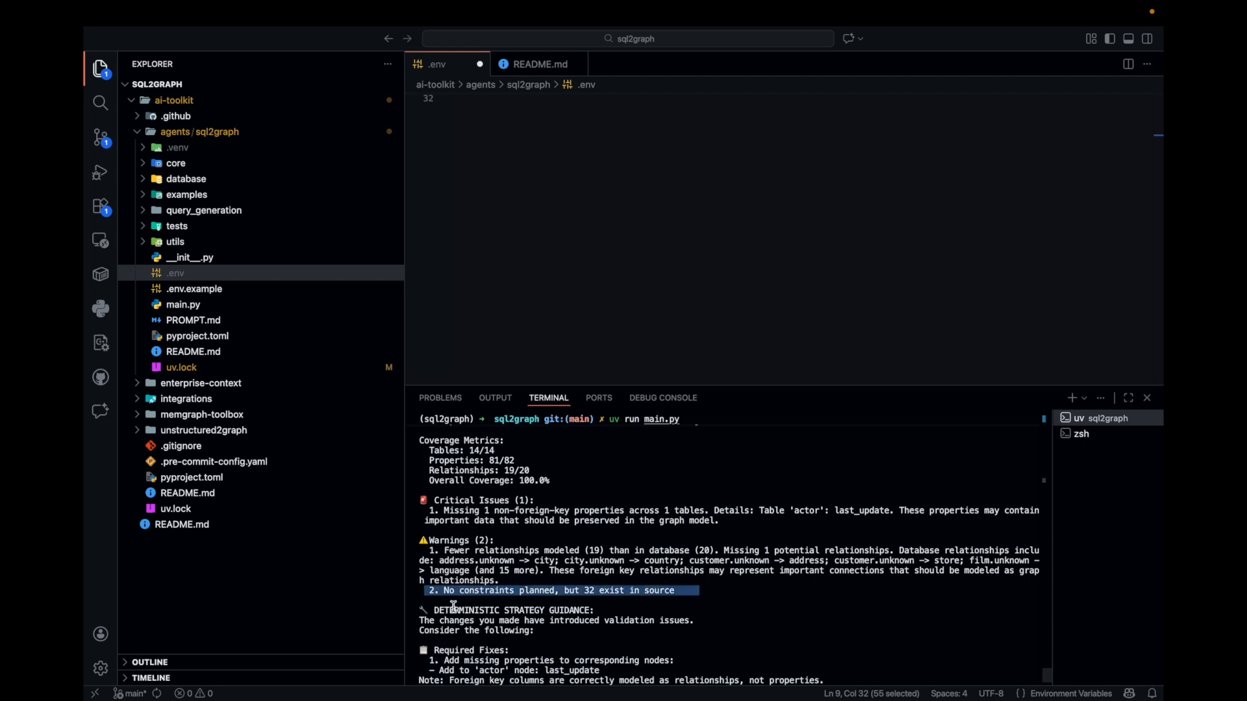
{"action": "left_click", "coordinate": [689, 600]}
{"action": "scroll", "coordinate": [690, 600], "scroll_direction": "down", "scroll_amount": 6}
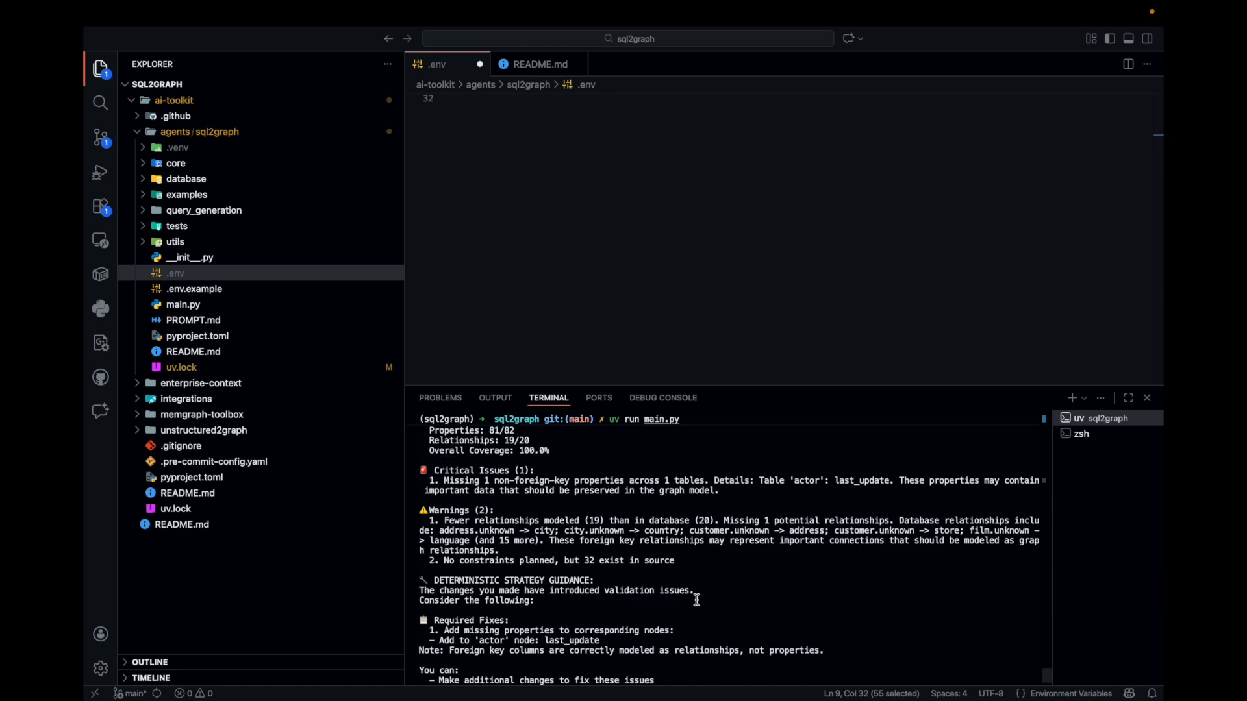
Finish the interactive modification with "done" and enter option 1 for the combined graph model
{"action": "type", "text": "done"}
{"action": "key", "text": "Return"}
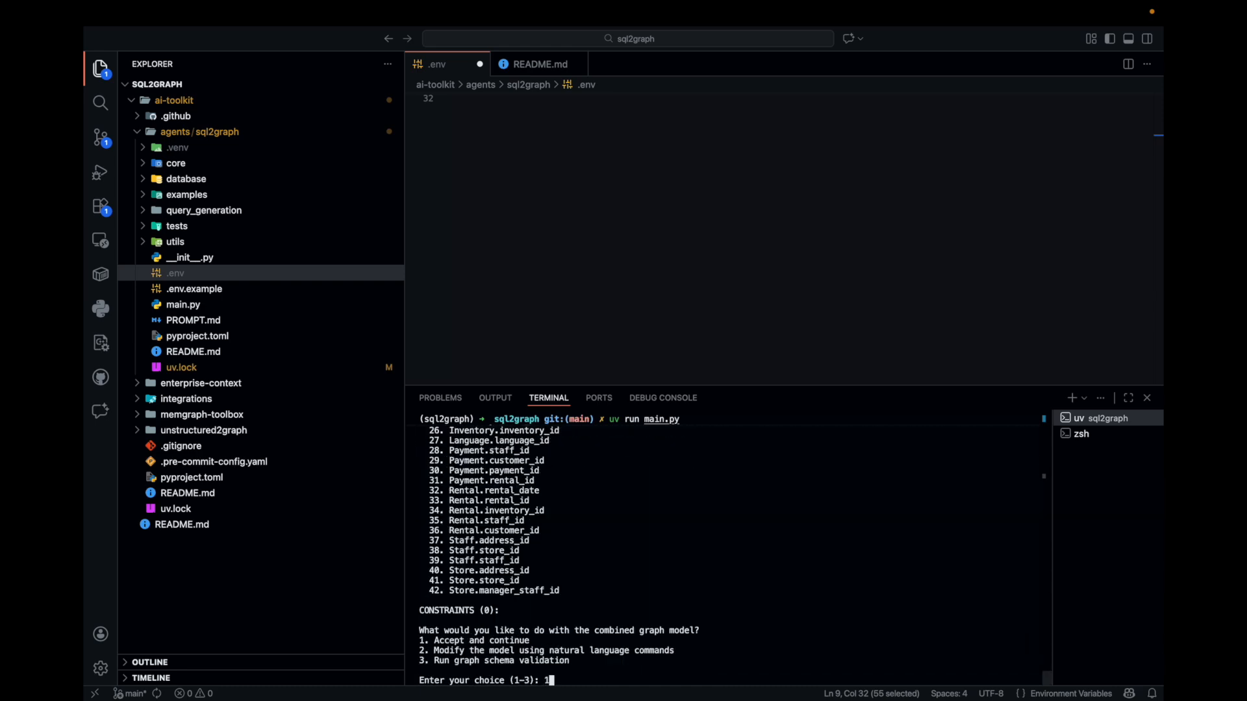
{"action": "type", "text": "1"}
{"action": "key", "text": "Return"}
Check the node properties of the iteration 2 model, including the Actor node, and accept it with option 1 to start the migration
{"action": "scroll", "coordinate": [483, 610], "scroll_direction": "up", "scroll_amount": 9}
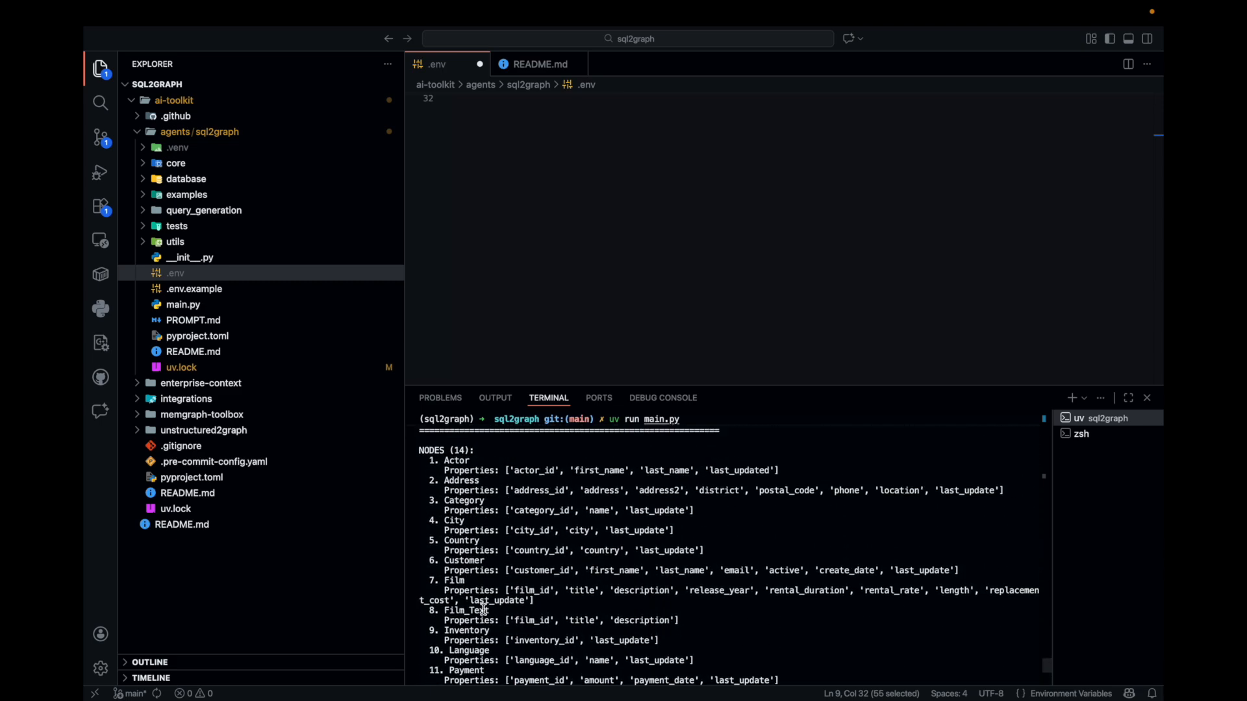
{"action": "scroll", "coordinate": [487, 558], "scroll_direction": "down", "scroll_amount": 2}
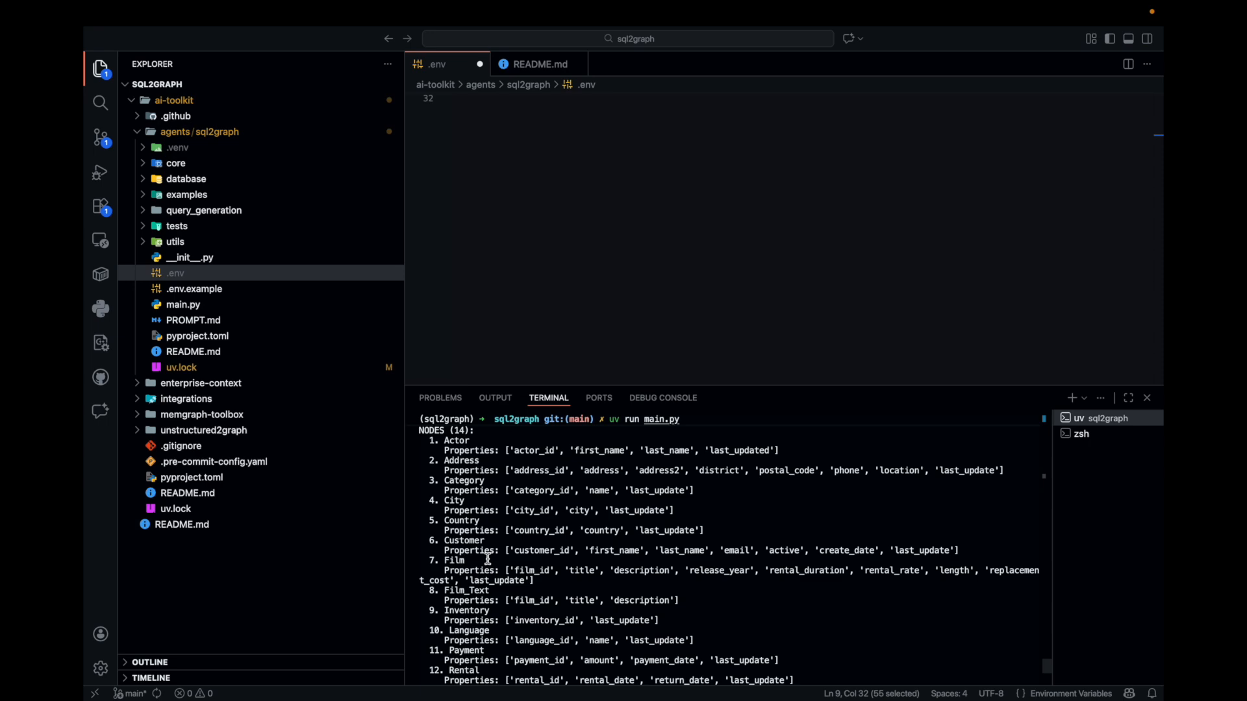
{"action": "scroll", "coordinate": [488, 559], "scroll_direction": "down", "scroll_amount": 5}
{"action": "scroll", "coordinate": [753, 549], "scroll_direction": "up", "scroll_amount": 8}
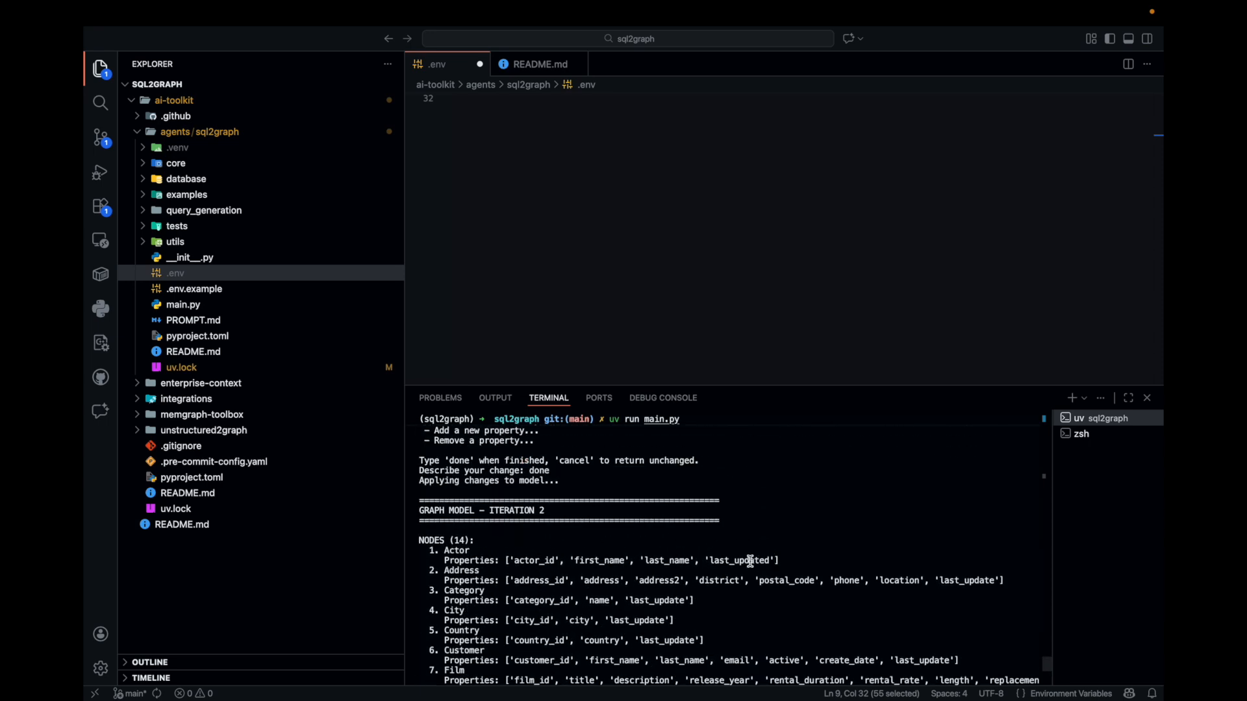
{"action": "triple_click", "coordinate": [750, 560]}
{"action": "type", "text": "1"}
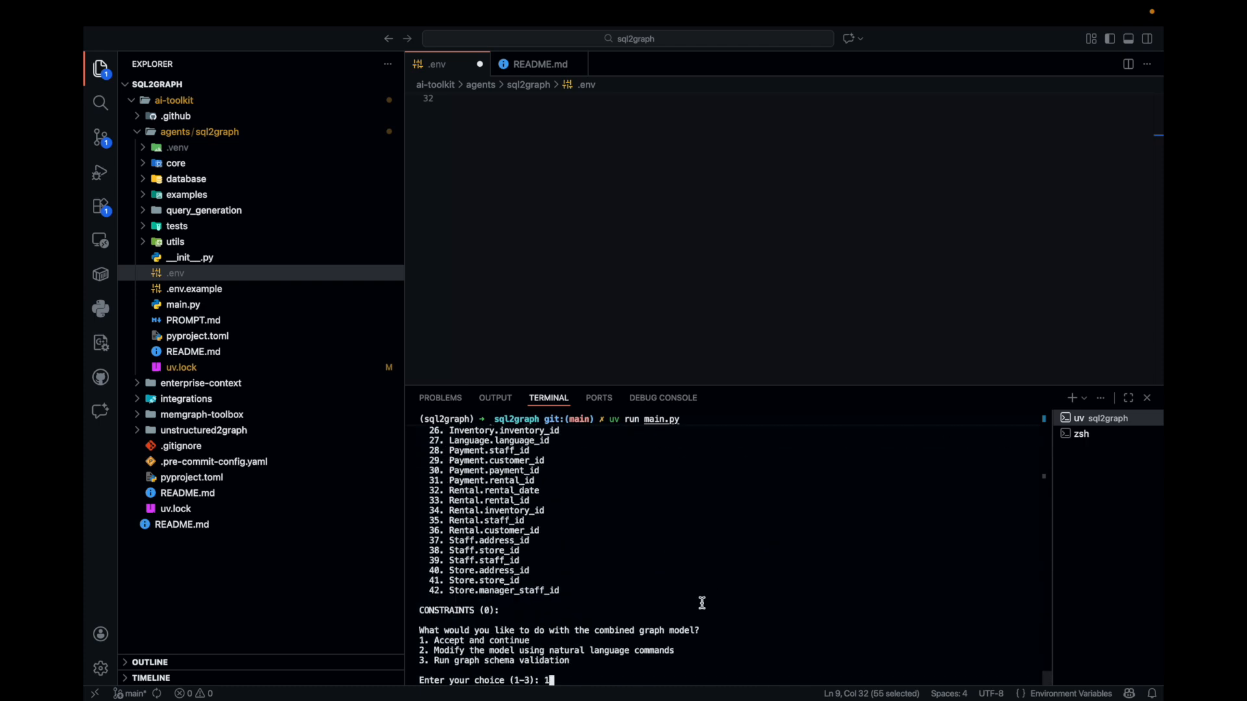
{"action": "key", "text": "Return"}
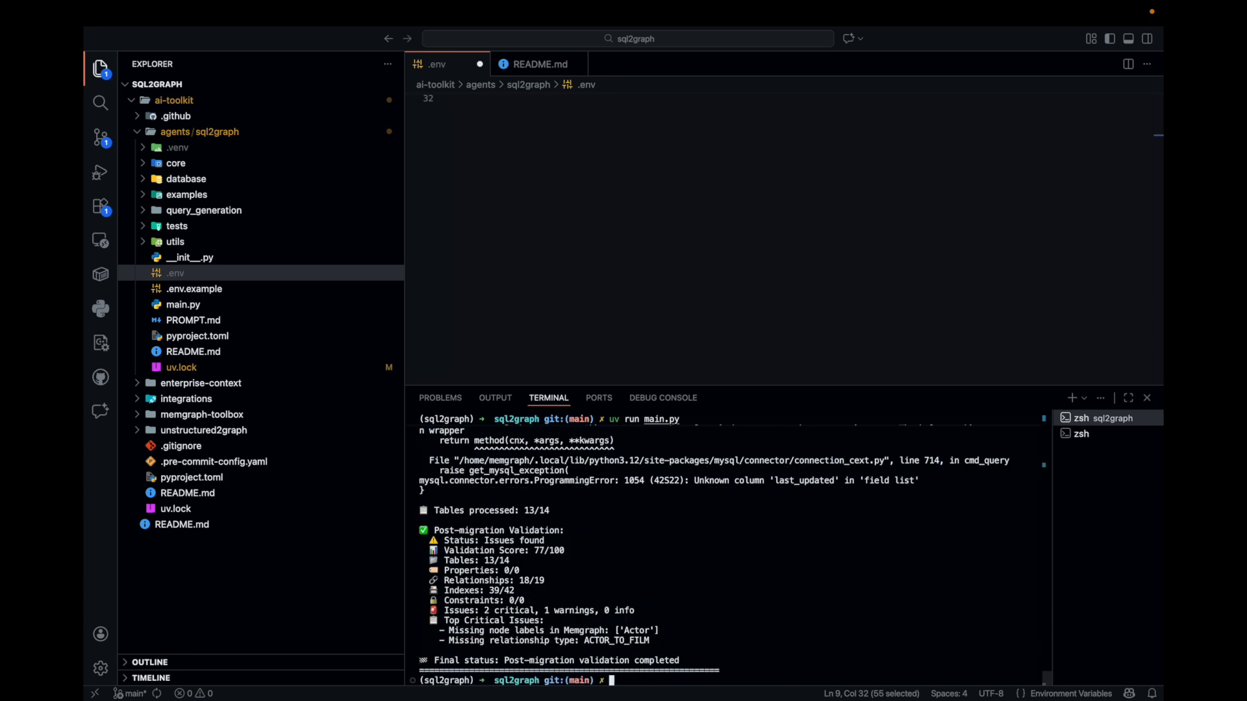
Switch to Memgraph Lab, select the "Get all data" query, and generate the graph schema of the migrated data
{"action": "key", "text": "ctrl+Left"}
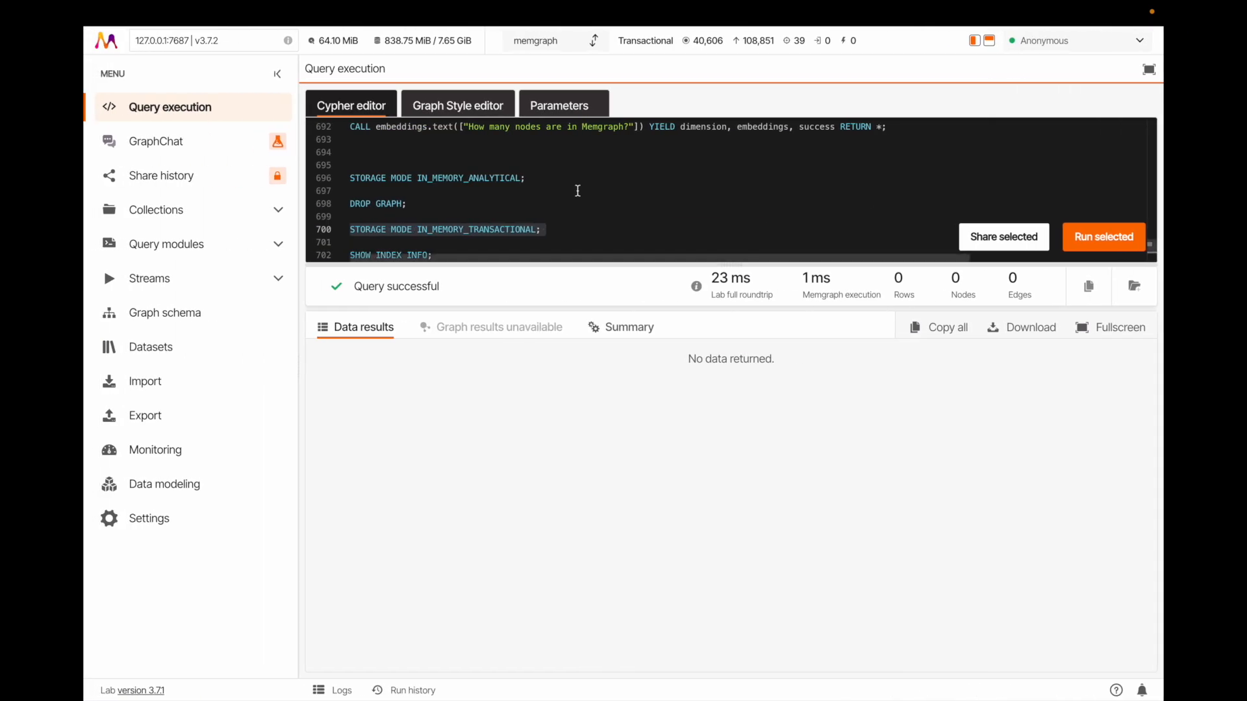
{"action": "left_click", "coordinate": [482, 218]}
{"action": "scroll", "coordinate": [471, 186], "scroll_direction": "down", "scroll_amount": 15}
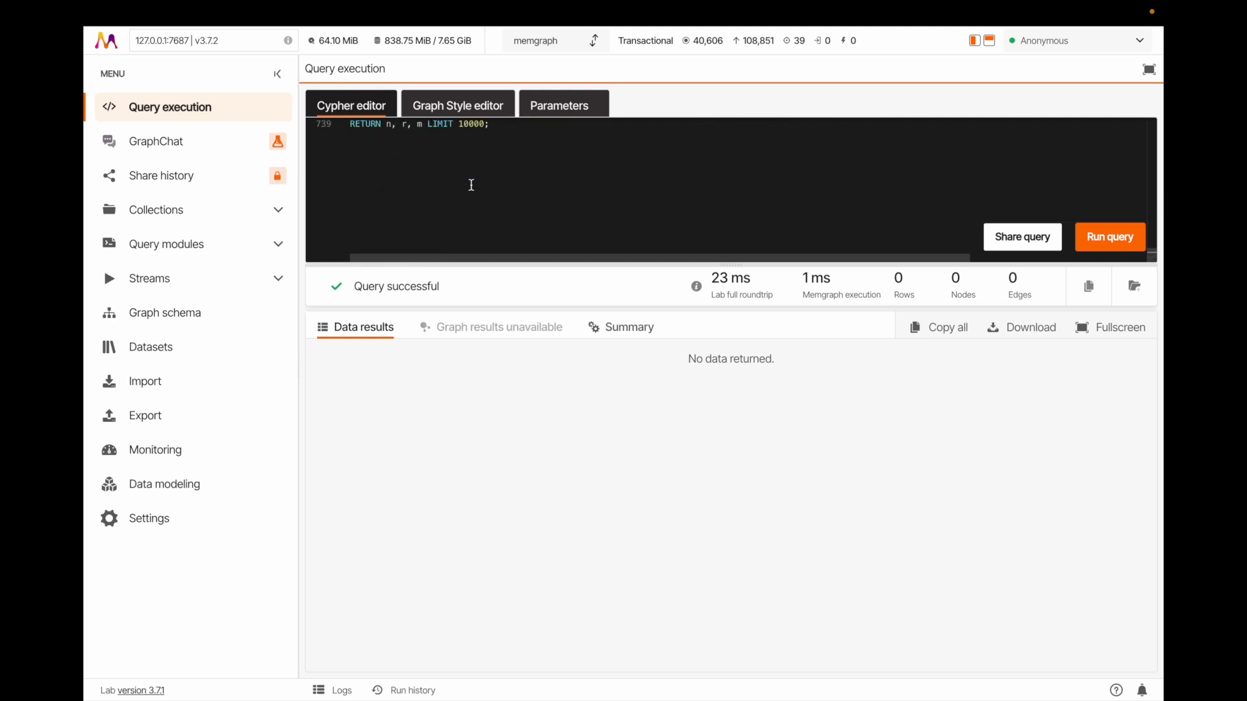
{"action": "left_click_drag", "start_coordinate": [471, 182], "coordinate": [314, 170]}
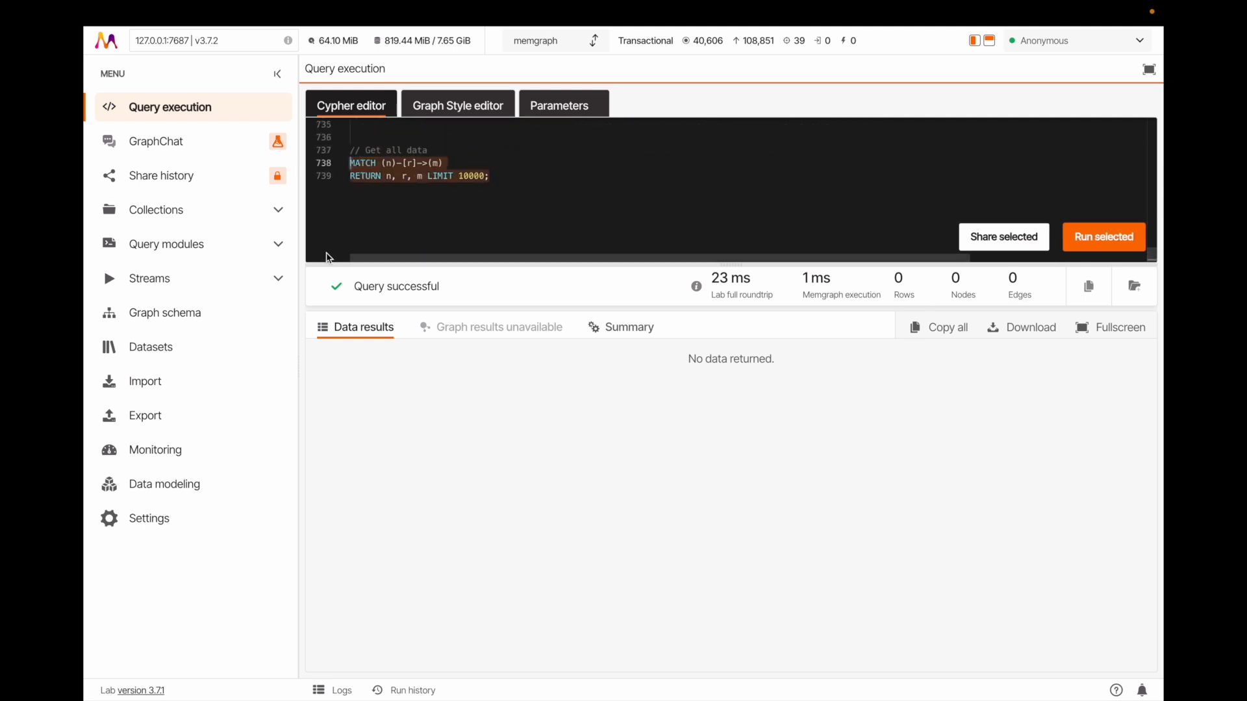
{"action": "left_click", "coordinate": [198, 314]}
{"action": "left_click", "coordinate": [720, 658]}
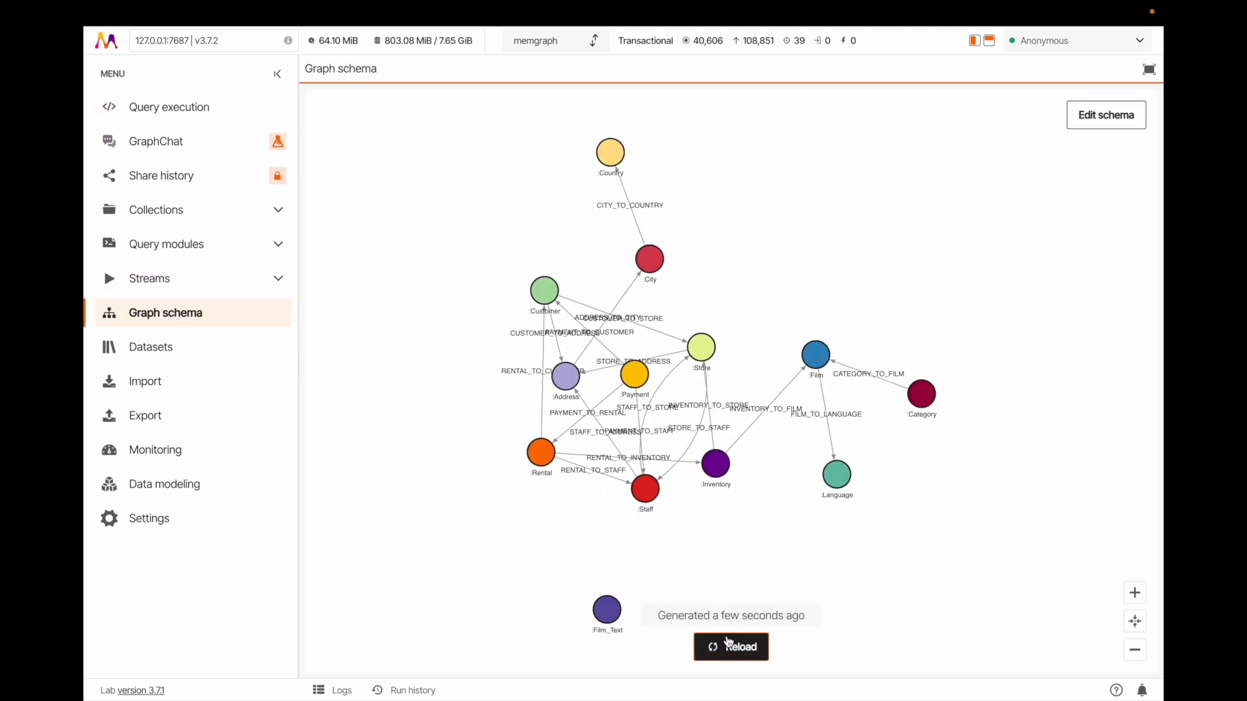
Spread the Rental, Store, Payment, Staff and Inventory nodes apart in the graph schema so the relationships are readable
{"action": "left_click_drag", "start_coordinate": [540, 450], "coordinate": [376, 495]}
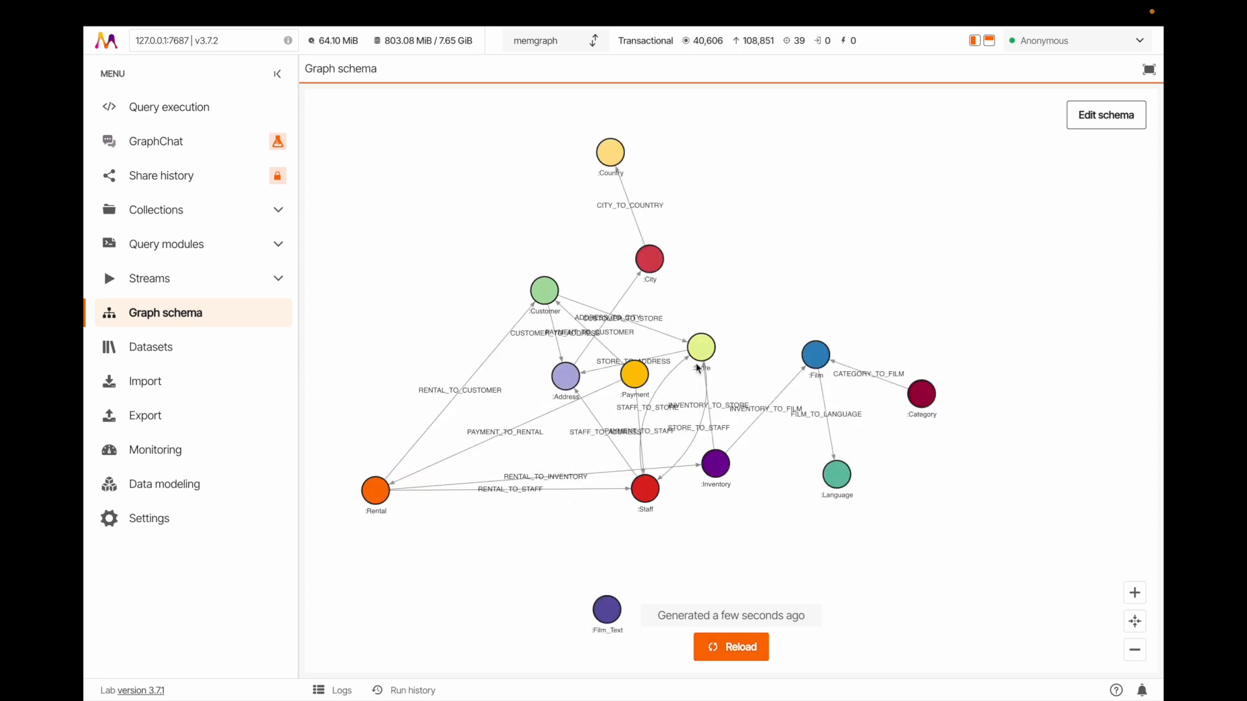
{"action": "left_click_drag", "start_coordinate": [701, 347], "coordinate": [786, 269]}
{"action": "left_click_drag", "start_coordinate": [629, 379], "coordinate": [650, 362]}
{"action": "left_click_drag", "start_coordinate": [653, 492], "coordinate": [640, 602]}
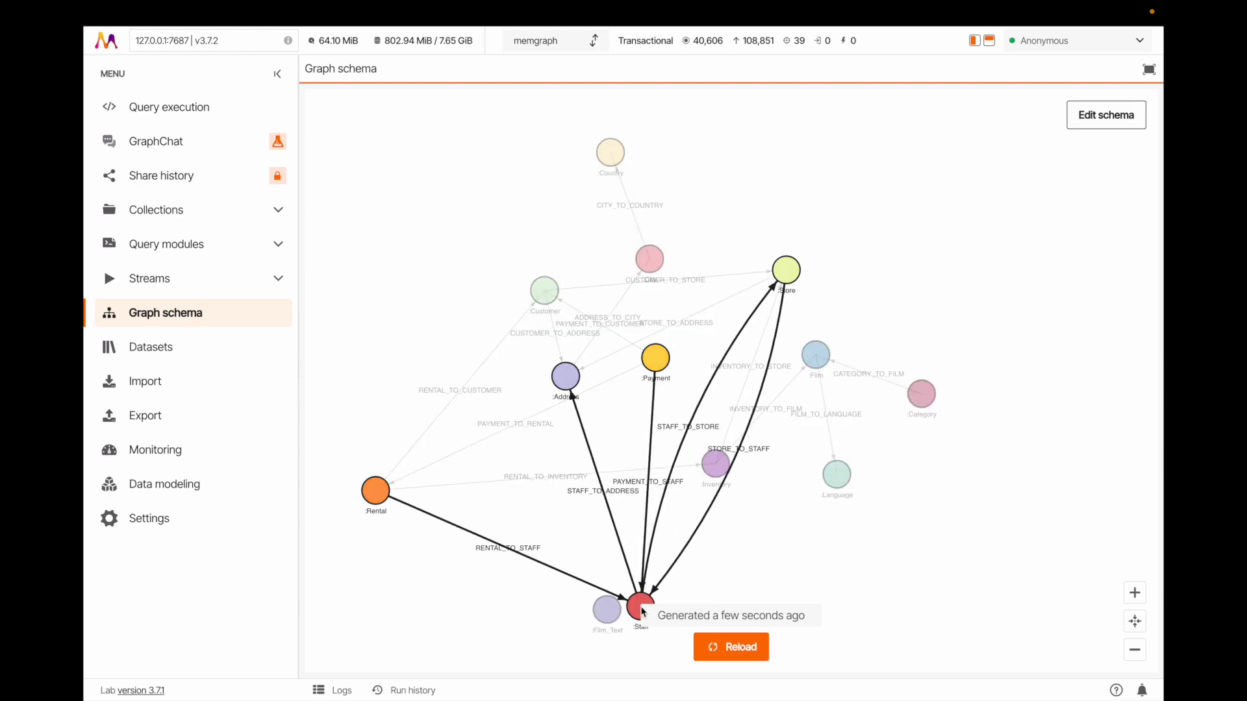
{"action": "left_click_drag", "start_coordinate": [722, 466], "coordinate": [776, 539]}
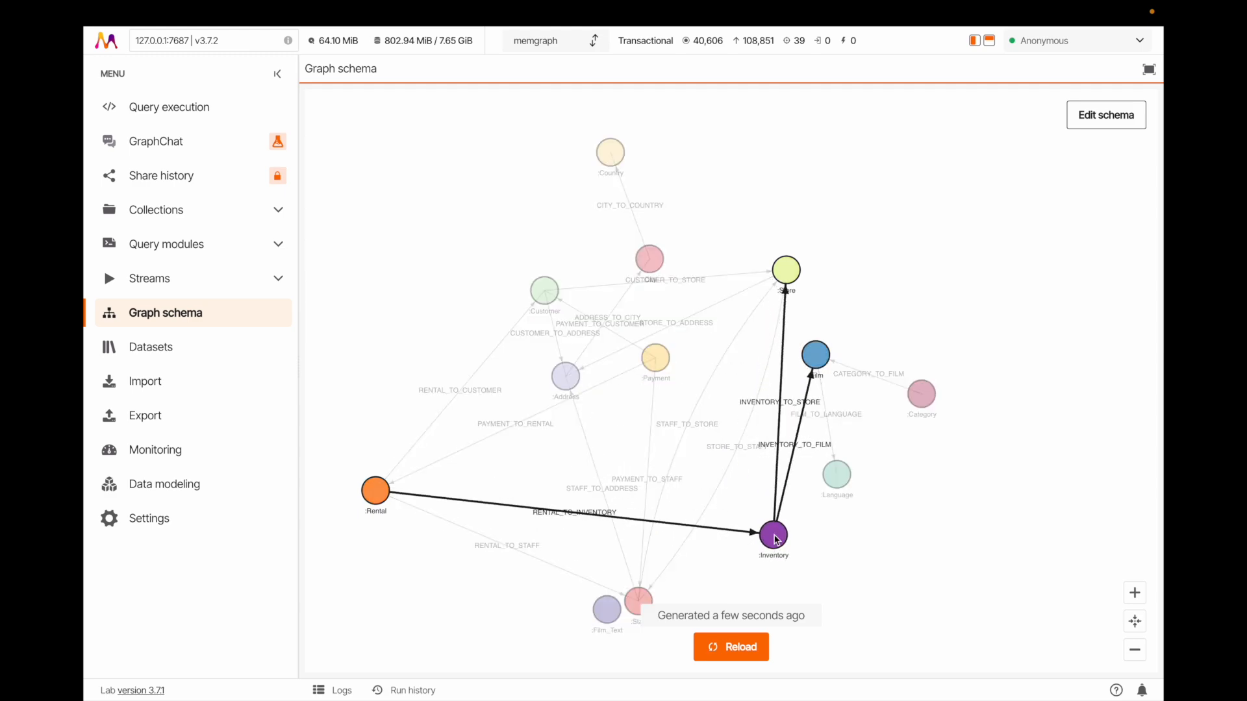
Switch to the Memgraph Agents documentation in the browser and review the automatic migration quick start
{"action": "key", "text": "ctrl+Right"}
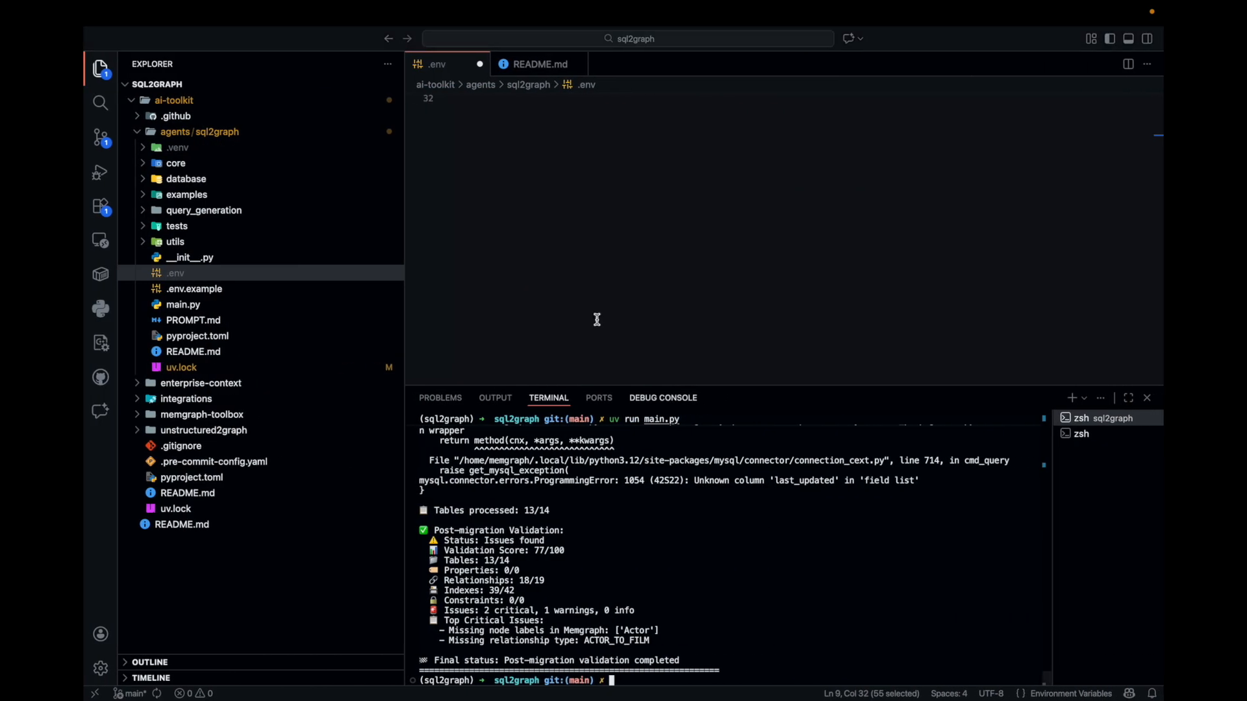
{"action": "key", "text": "ctrl+Right"}
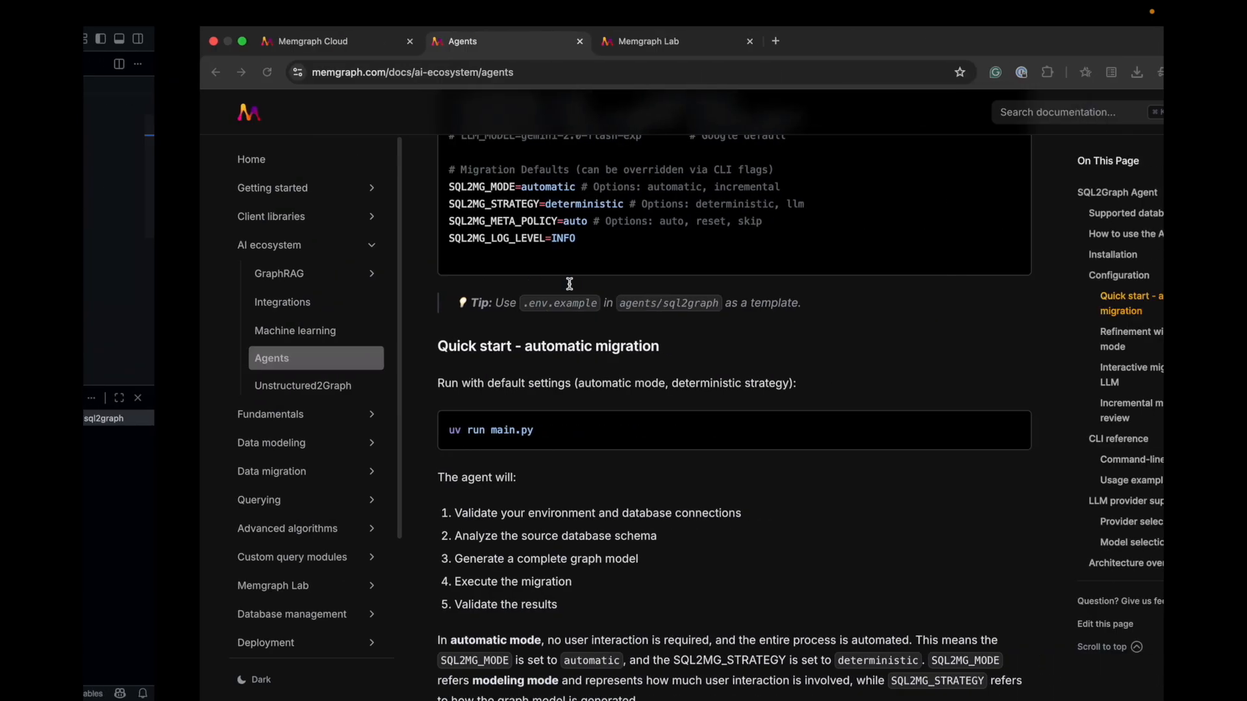
{"action": "scroll", "coordinate": [456, 247], "scroll_direction": "up", "scroll_amount": 4}
{"action": "scroll", "coordinate": [465, 446], "scroll_direction": "down", "scroll_amount": 12}
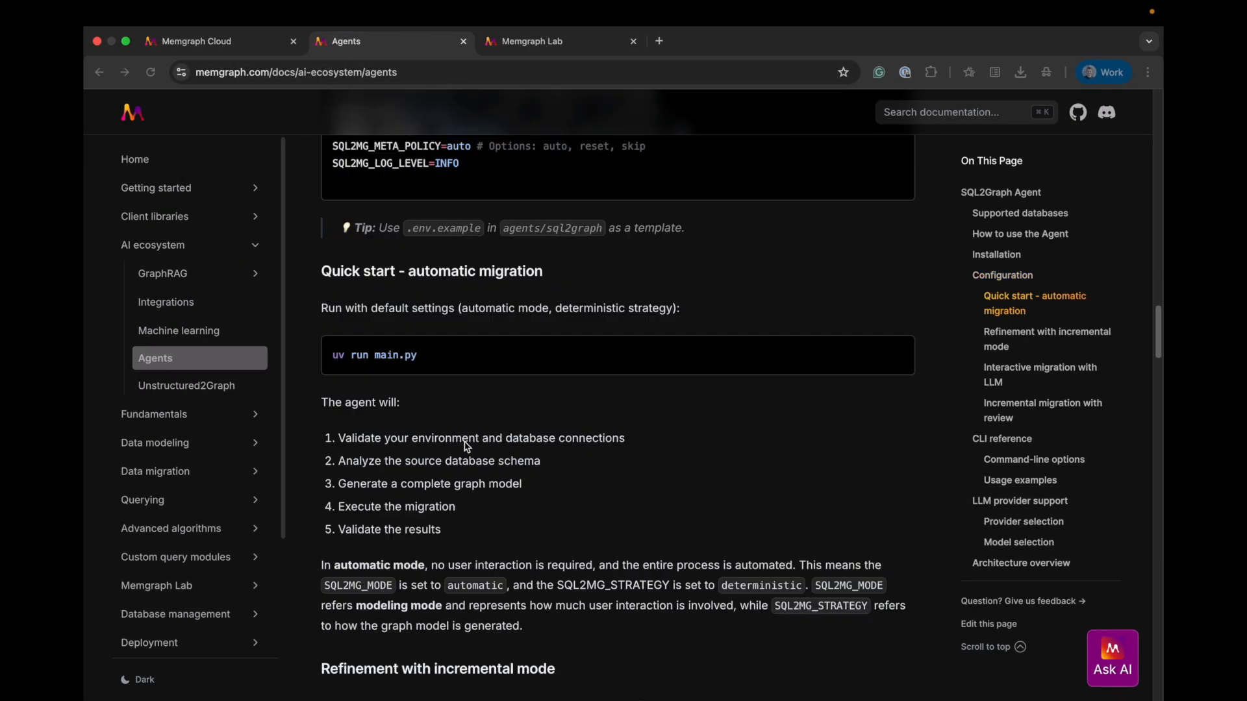
Review the CLI reference's command-line options, the usage examples and the LLM provider support, and return to the code editor
{"action": "scroll", "coordinate": [466, 447], "scroll_direction": "down", "scroll_amount": 15}
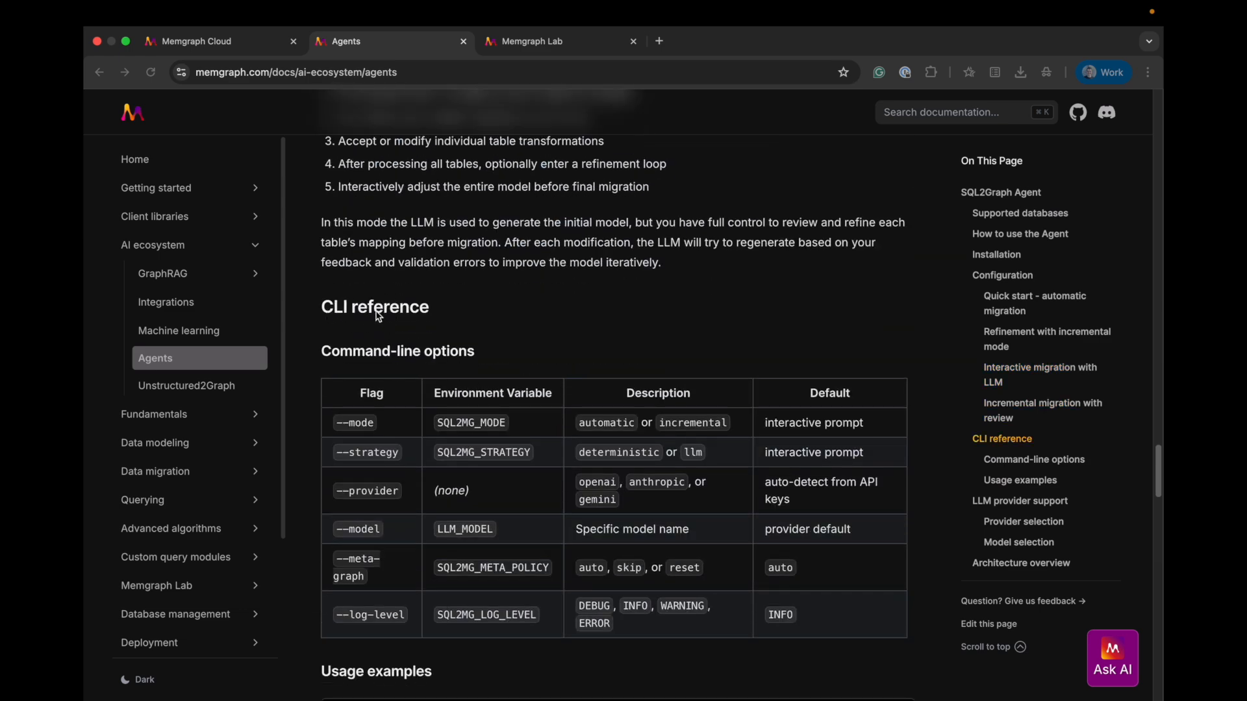
{"action": "scroll", "coordinate": [413, 406], "scroll_direction": "down", "scroll_amount": 1}
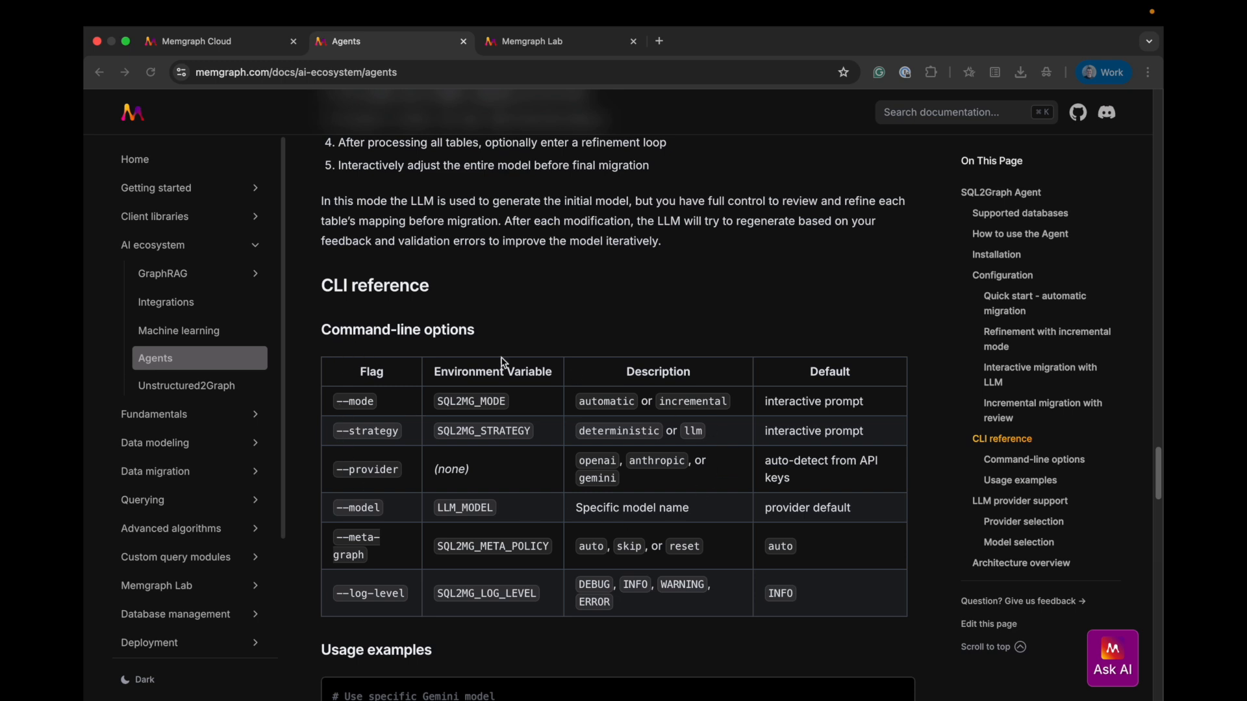
{"action": "scroll", "coordinate": [593, 540], "scroll_direction": "down", "scroll_amount": 1}
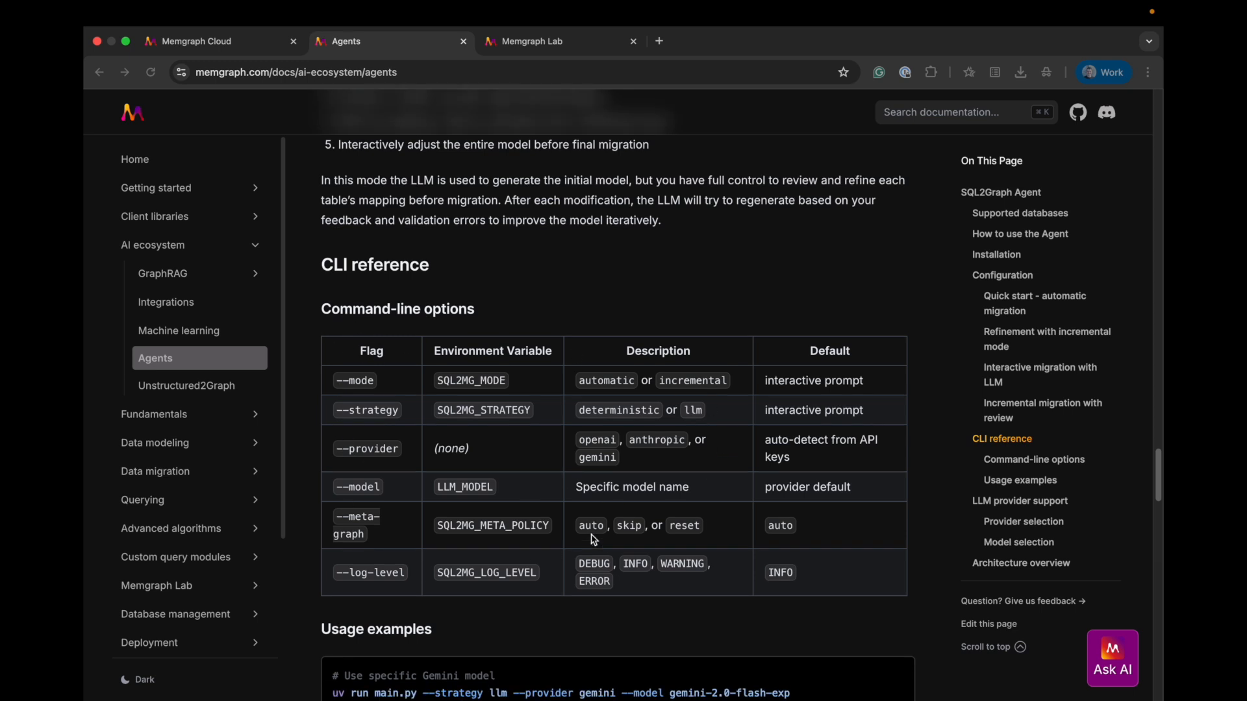
{"action": "scroll", "coordinate": [593, 539], "scroll_direction": "down", "scroll_amount": 10}
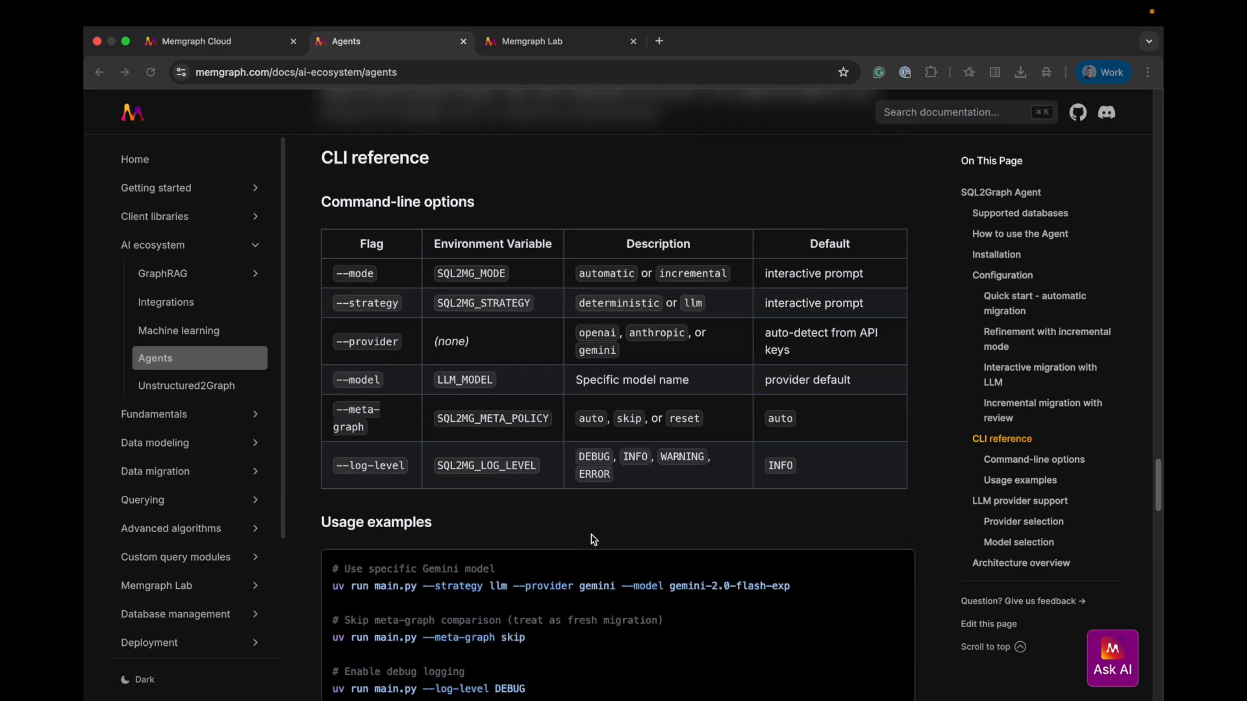
{"action": "scroll", "coordinate": [593, 540], "scroll_direction": "down", "scroll_amount": 5}
{"action": "scroll", "coordinate": [593, 540], "scroll_direction": "up", "scroll_amount": 10}
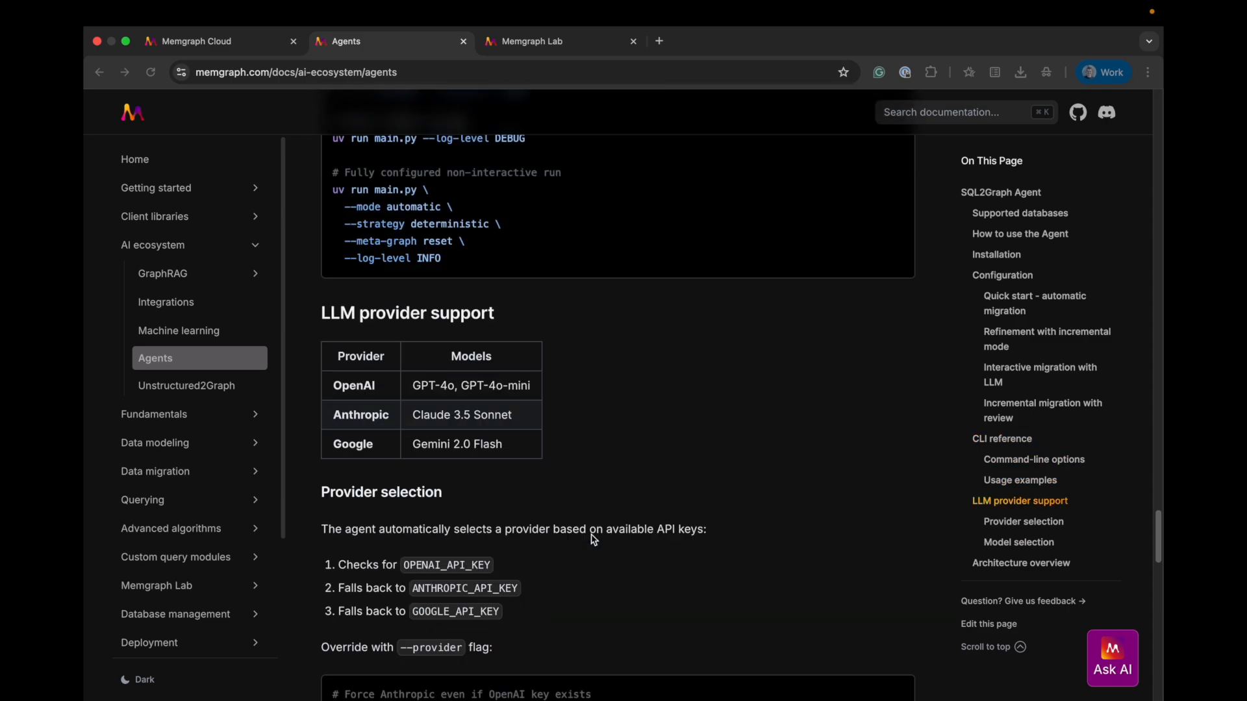
{"action": "scroll", "coordinate": [593, 539], "scroll_direction": "up", "scroll_amount": 12}
{"action": "scroll", "coordinate": [593, 539], "scroll_direction": "down", "scroll_amount": 12}
{"action": "scroll", "coordinate": [592, 539], "scroll_direction": "up", "scroll_amount": 1}
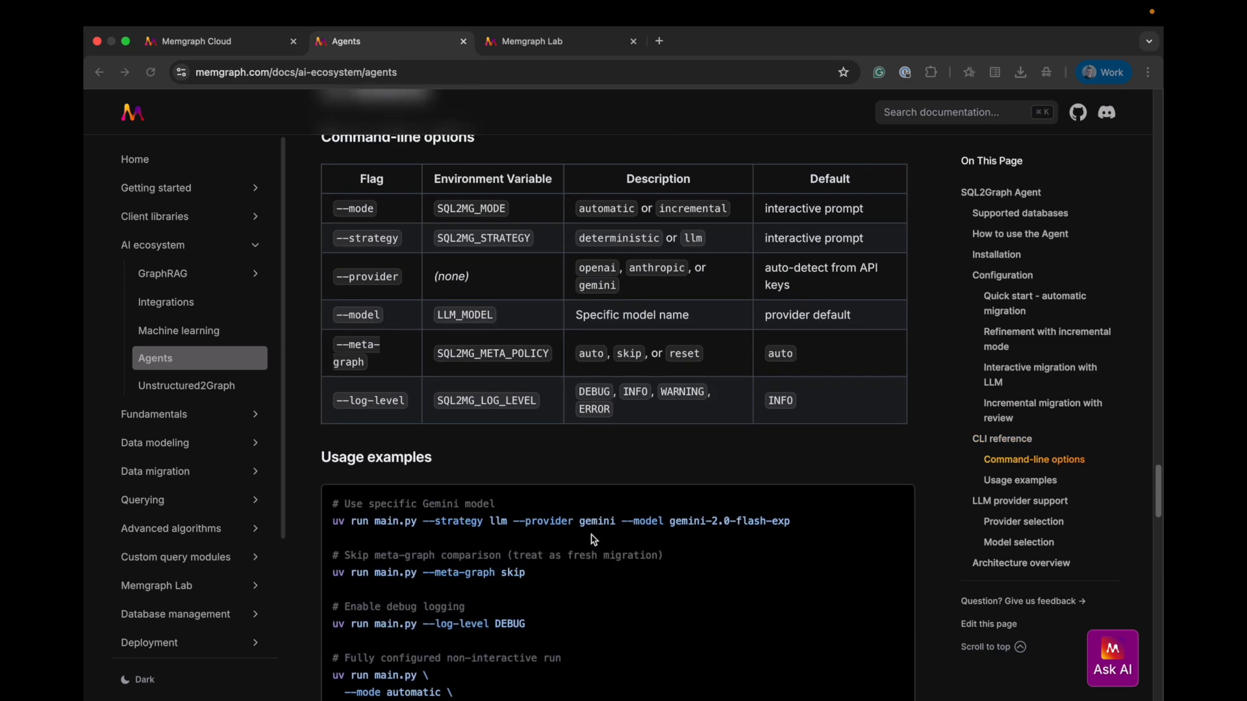
{"action": "key", "text": "ctrl+Left"}
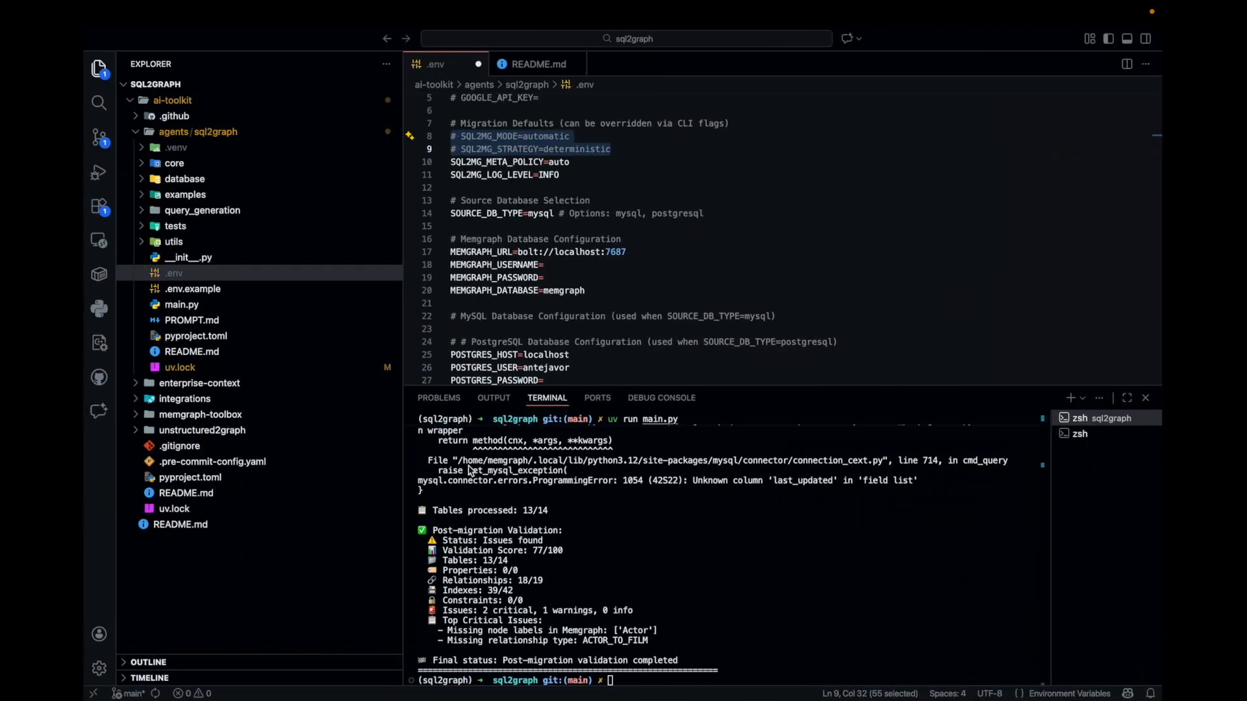